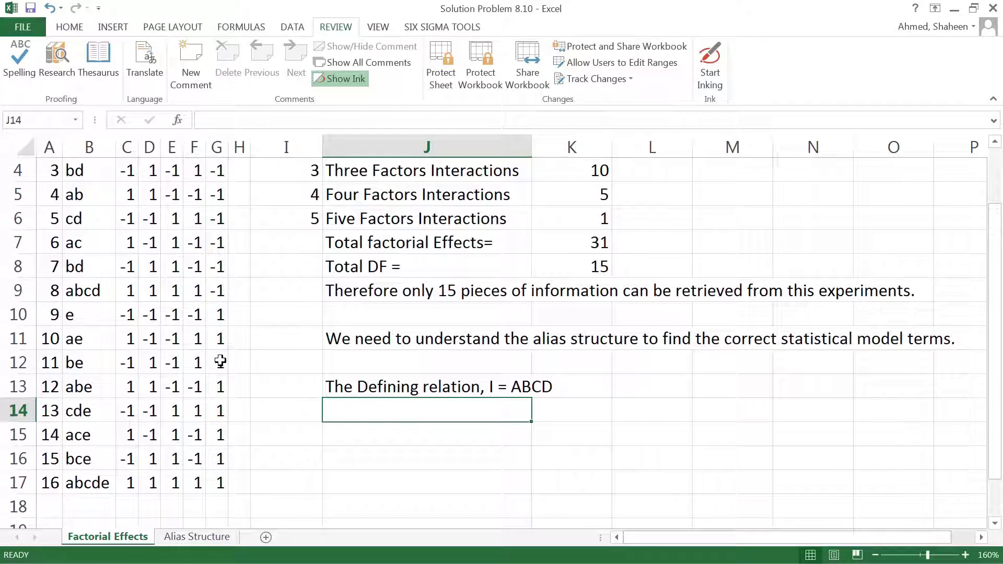
Hide the trt column between the ID column and the factor columns.
scroll(221, 360, "down", 2)
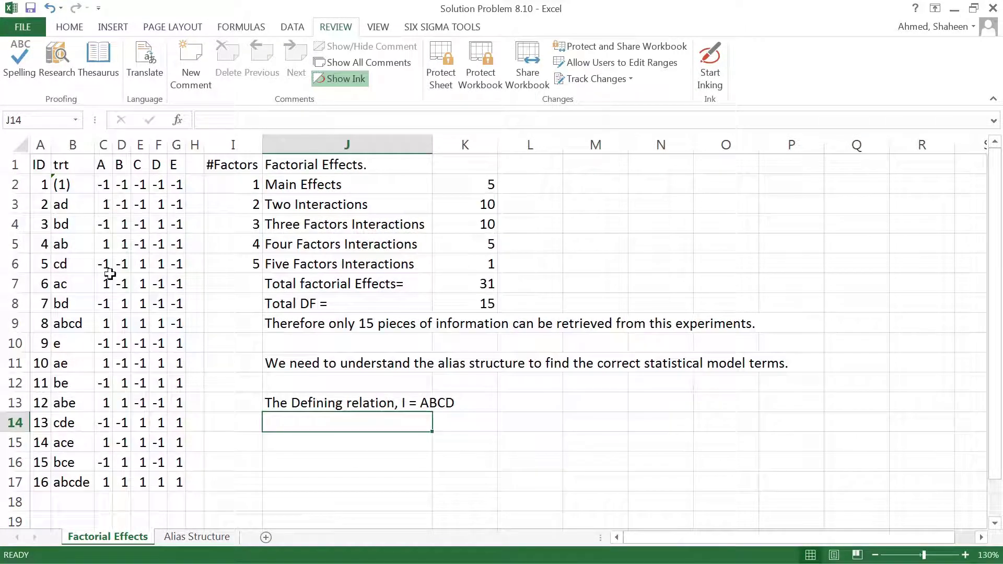
left_click_drag(102, 164, 179, 481)
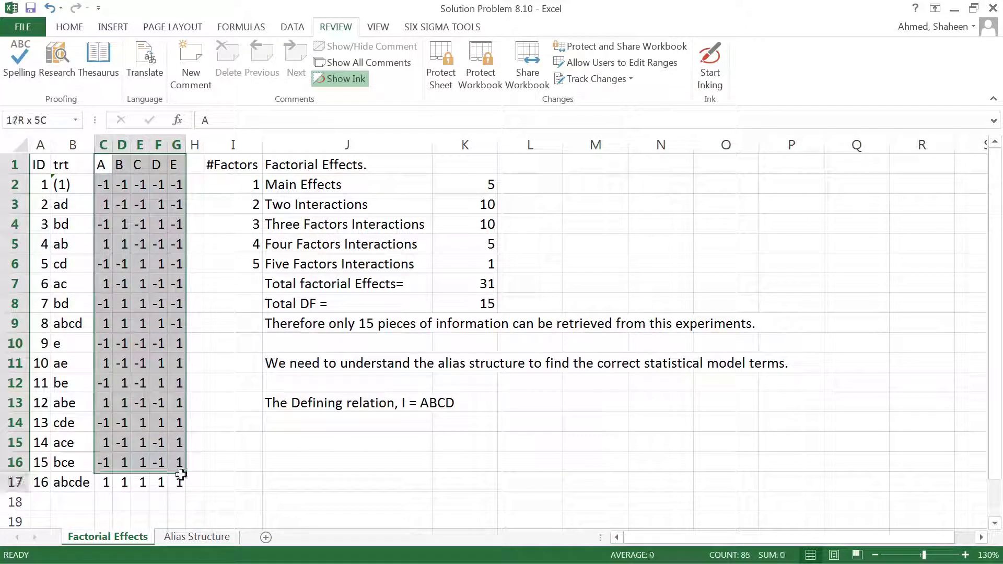
left_click(64, 140)
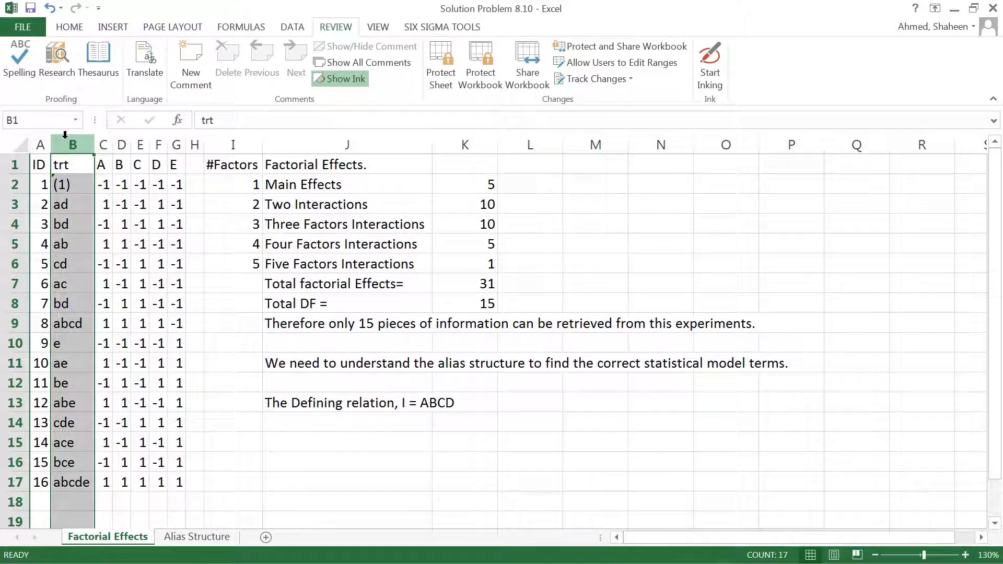
right_click(65, 136)
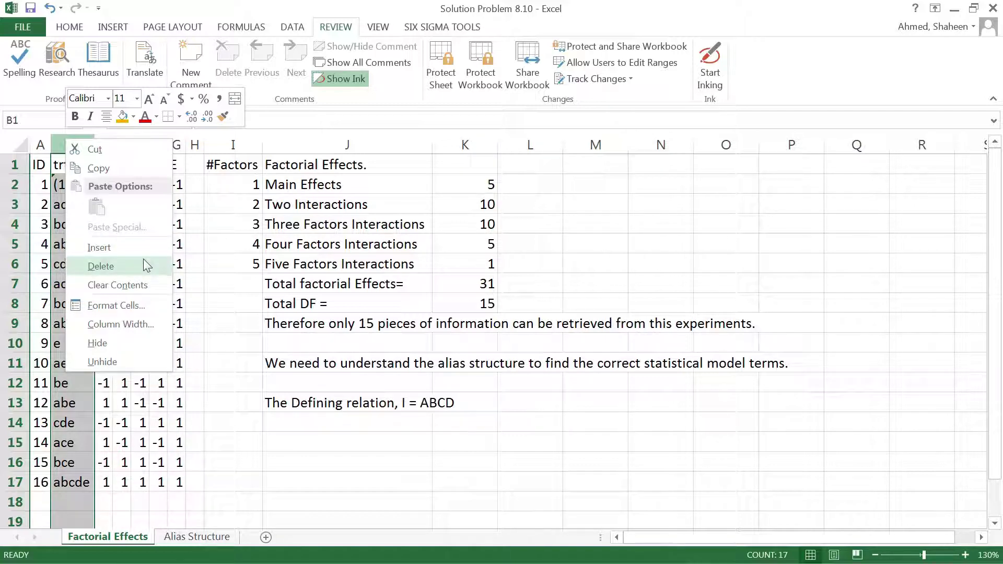
left_click(128, 346)
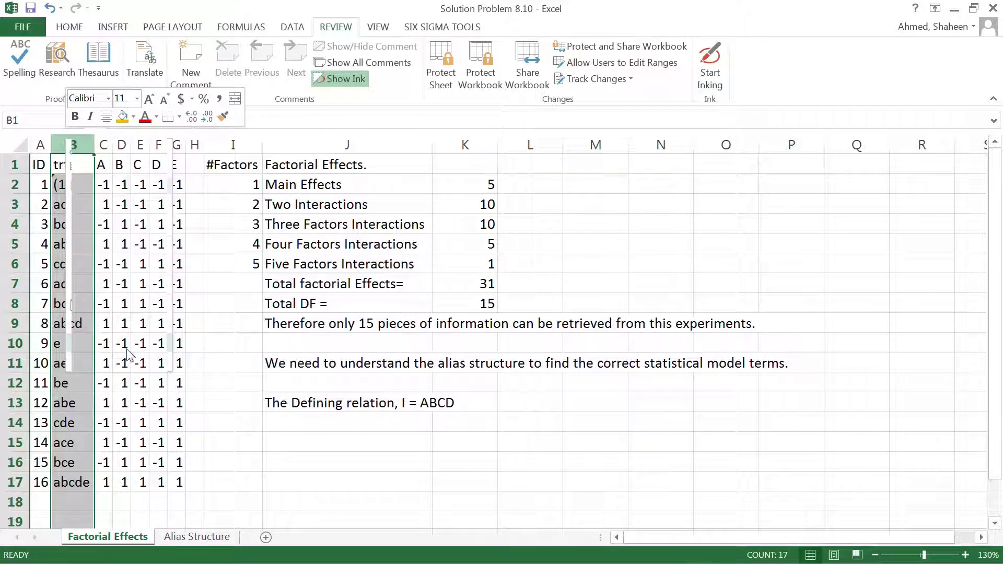
left_click(115, 326)
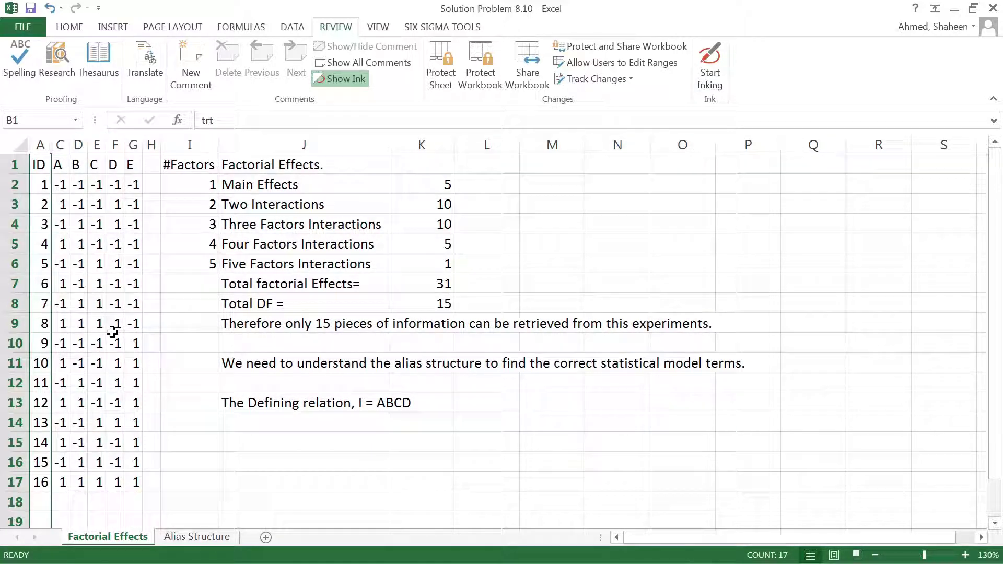
Examine the ID and factor columns, and the COMBIN formulas for the main effects and two-factor interactions.
left_click(40, 144)
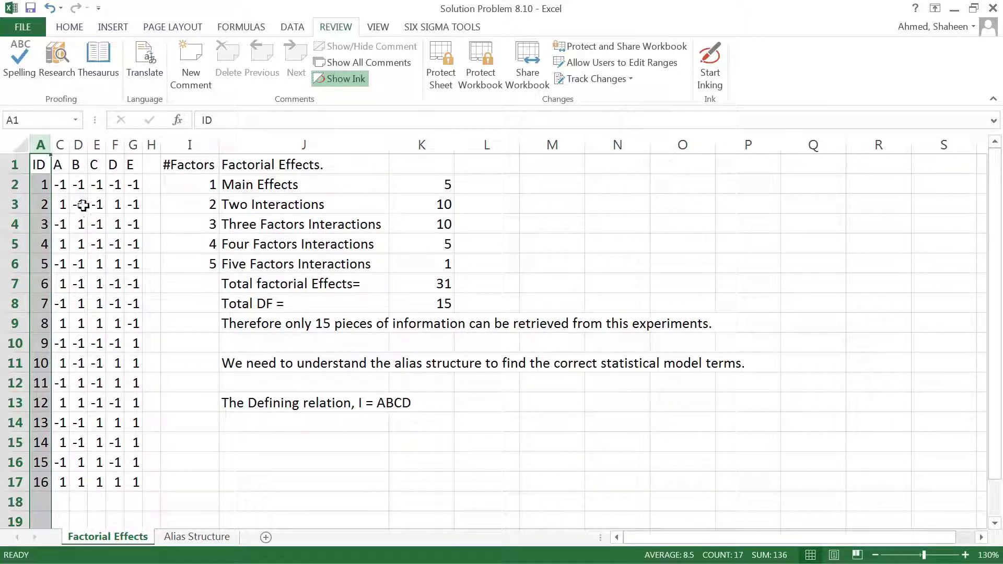
left_click_drag(60, 145, 133, 154)
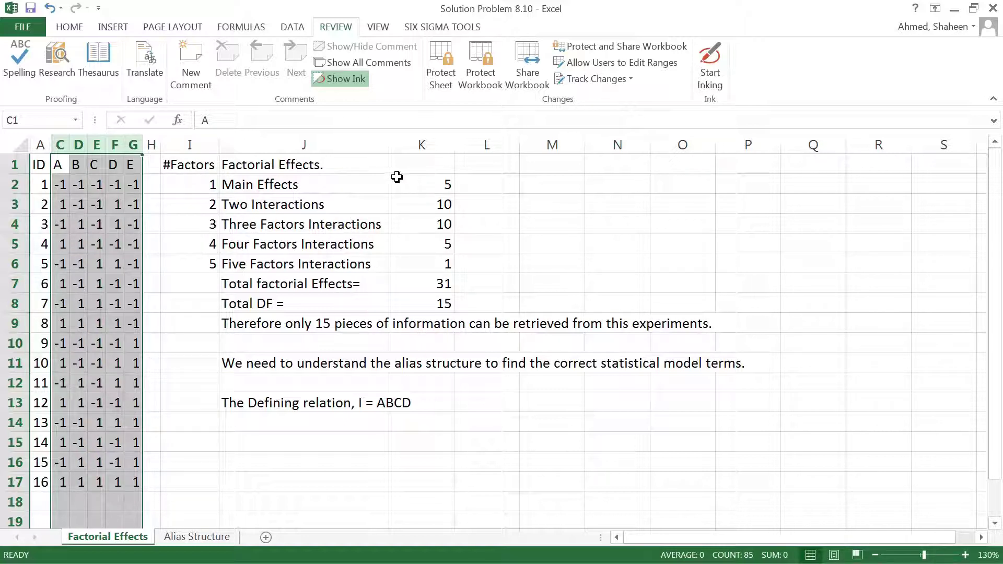
double_click(438, 185)
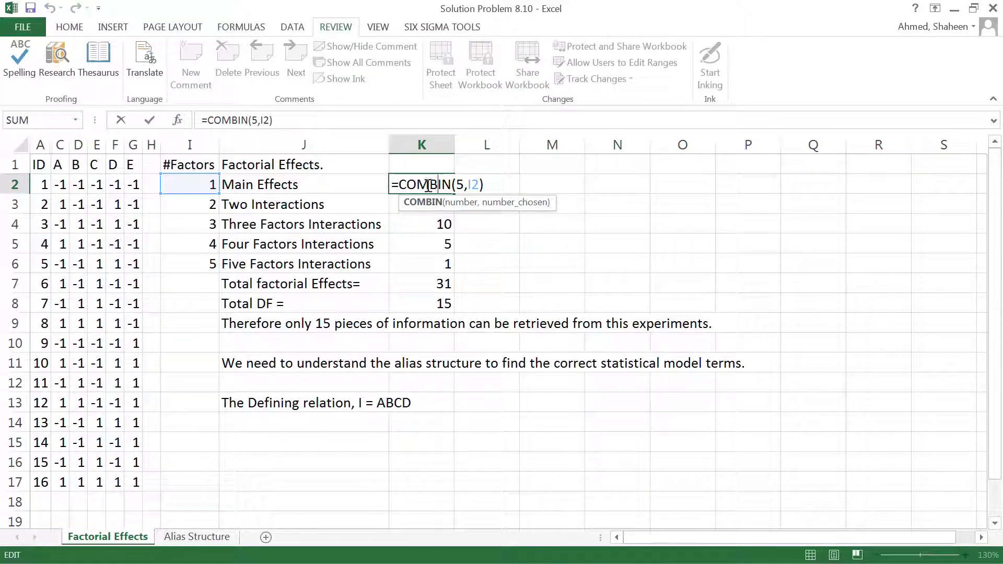
key("Return")
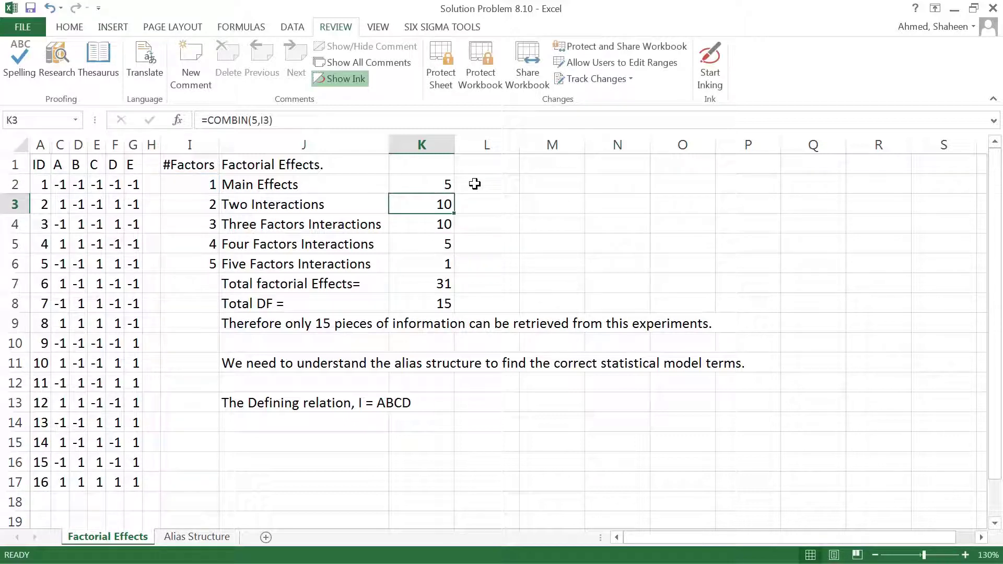
double_click(432, 205)
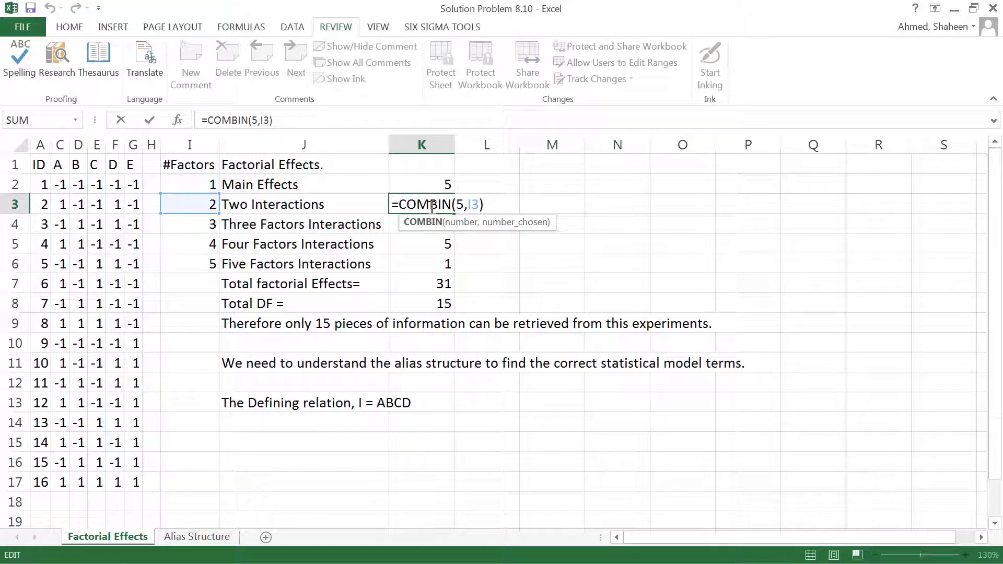
key("Return")
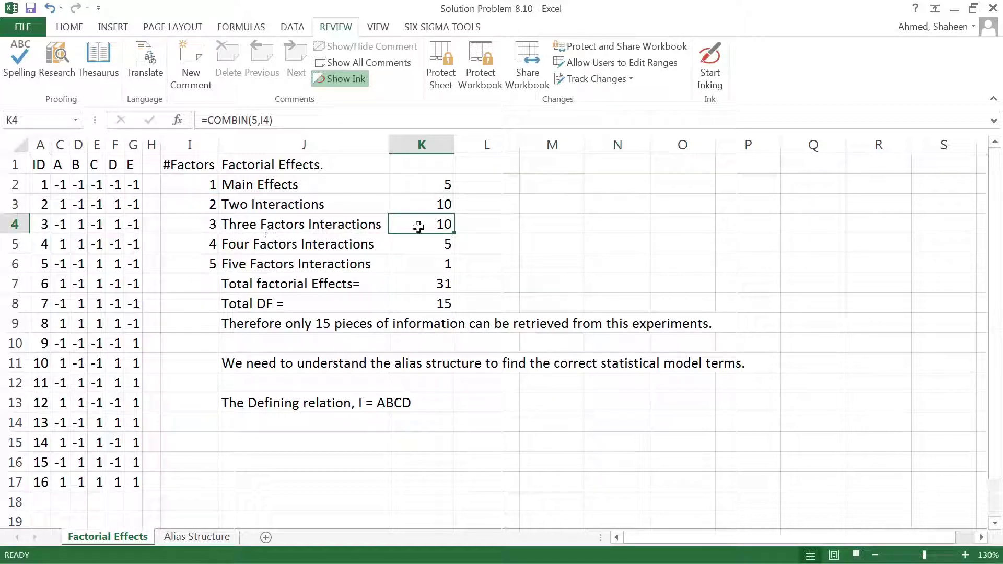
Review the two- to five-factor interaction counts, the total factorial effects, the experimental runs and the total DF.
left_click_drag(288, 206, 423, 204)
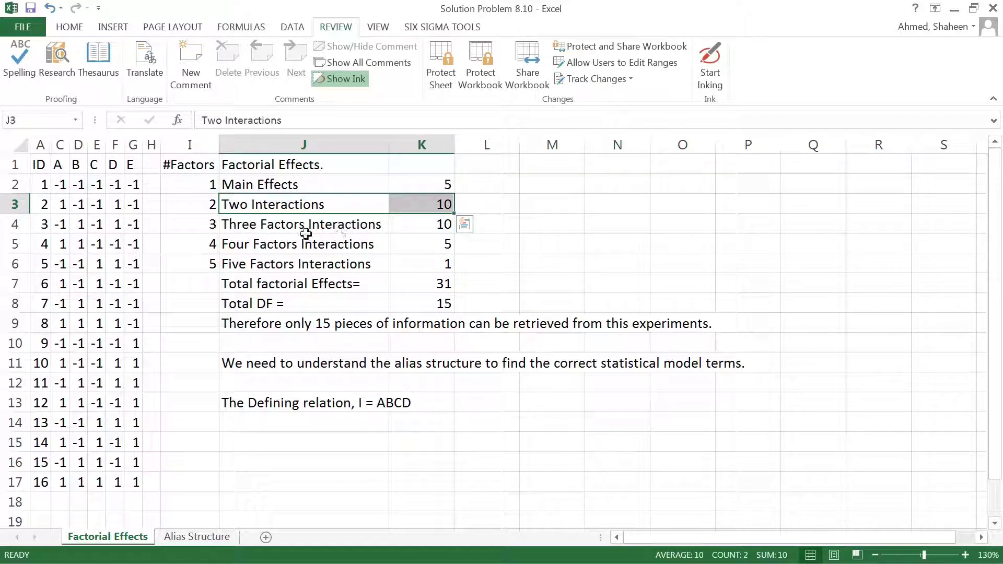
left_click_drag(265, 223, 414, 223)
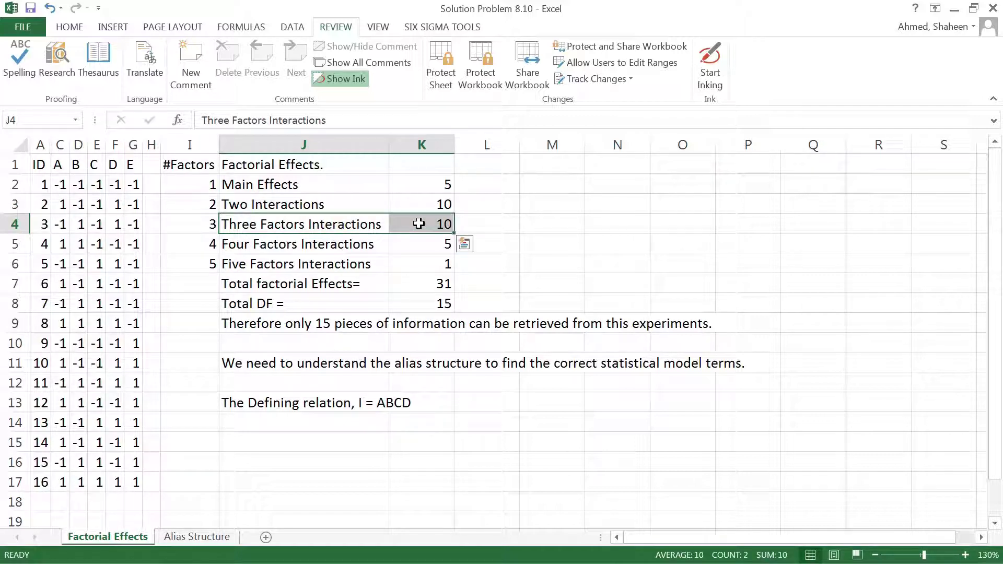
left_click(272, 245)
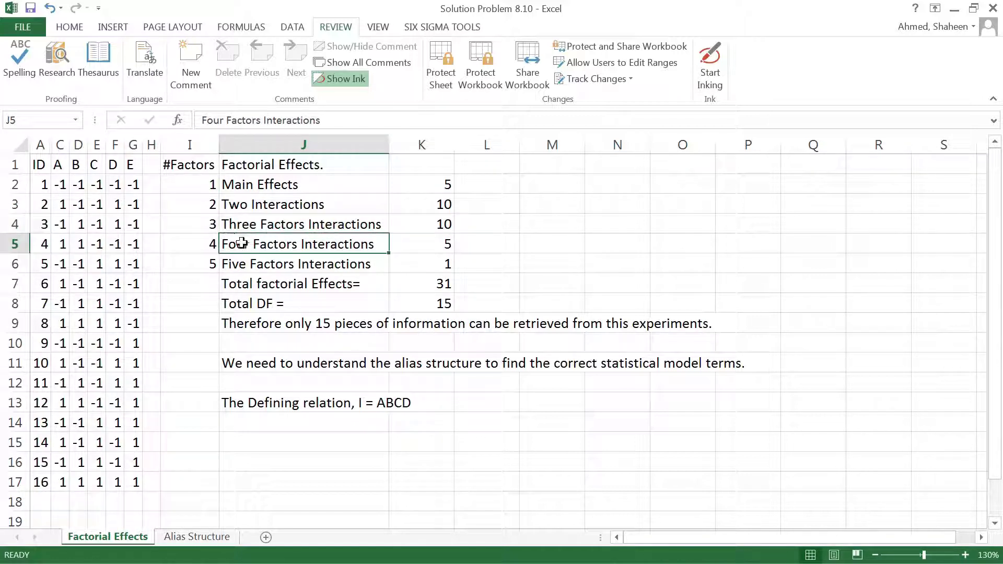
left_click_drag(418, 244, 318, 249)
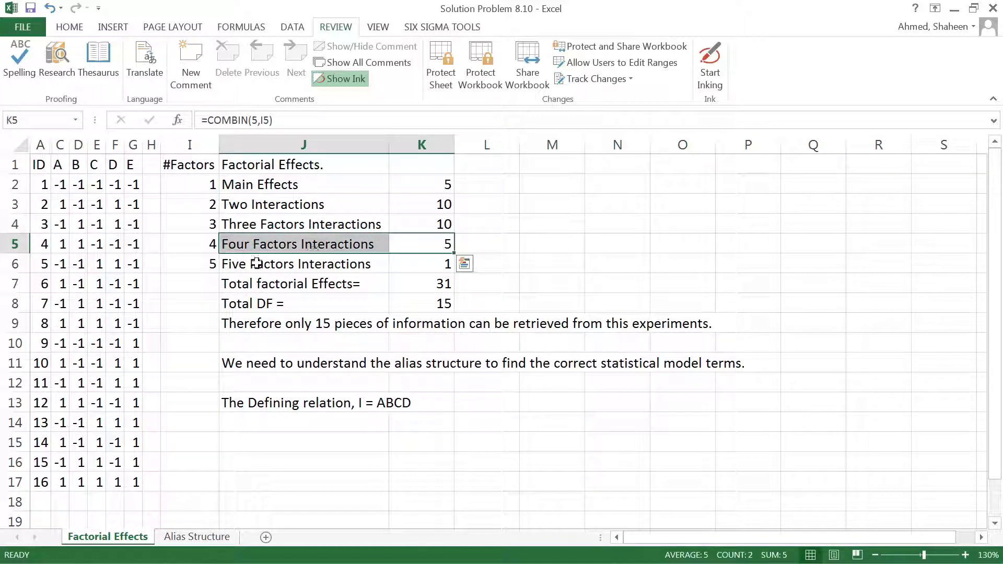
left_click_drag(257, 264, 402, 262)
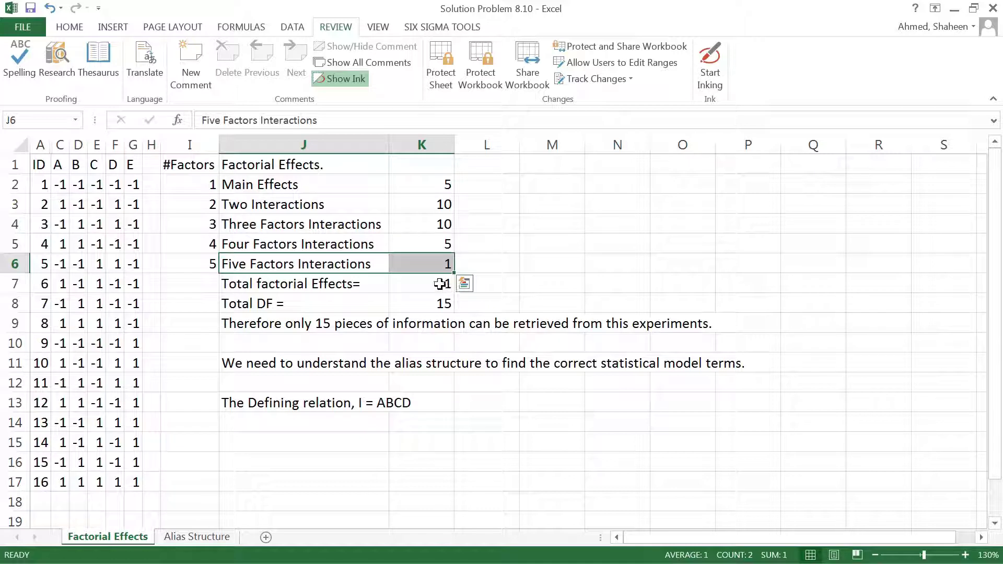
left_click(439, 284)
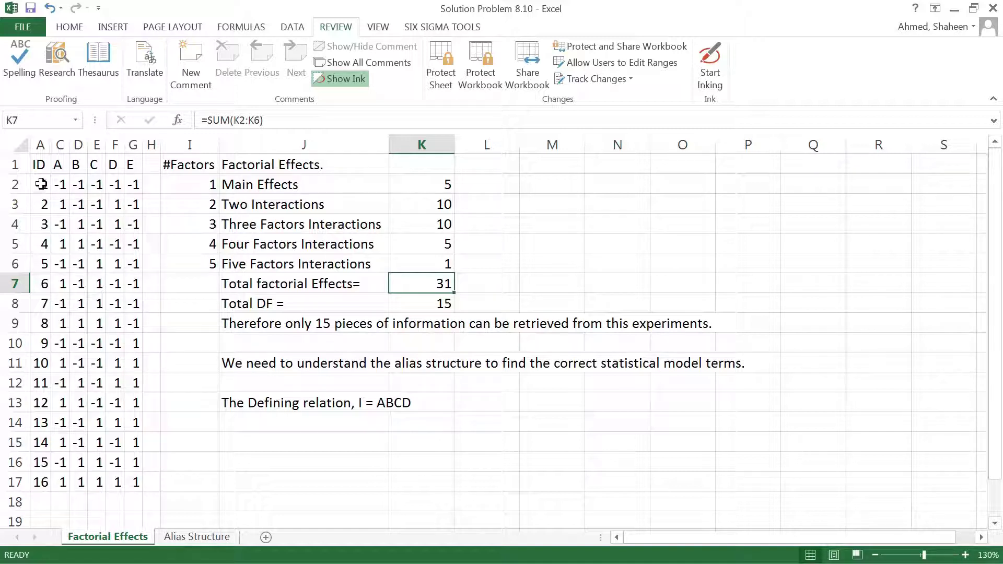
left_click_drag(38, 186, 128, 480)
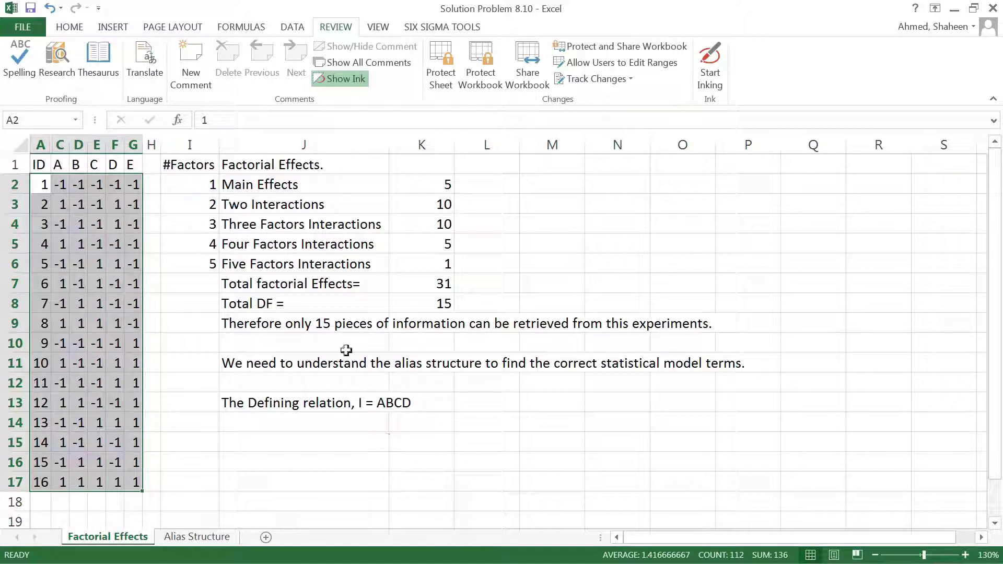
left_click_drag(264, 304, 444, 307)
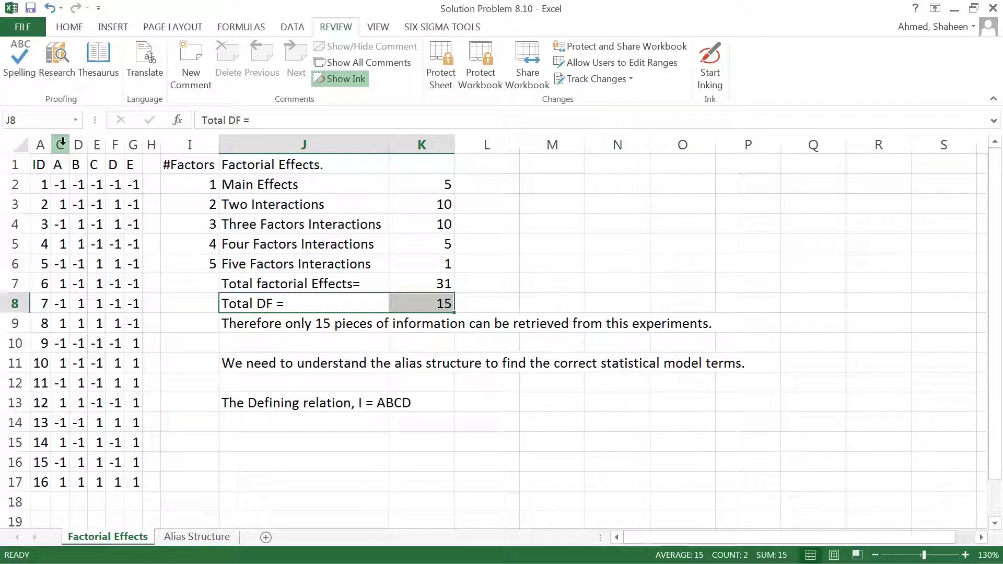
Insert a column between factors D and E, head it "I = ABCD" and fit its width to the heading.
left_click_drag(61, 142, 112, 144)
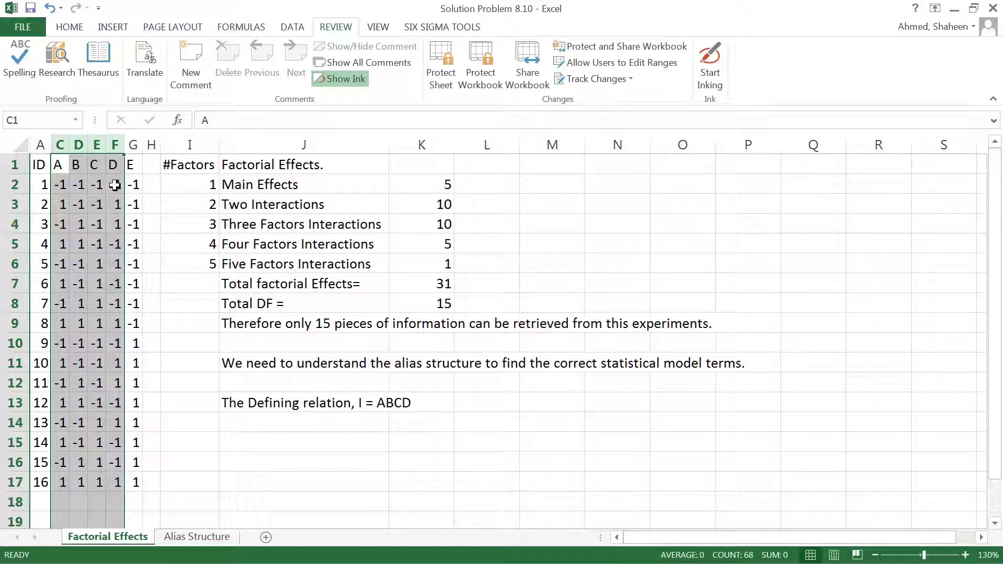
left_click(134, 143)
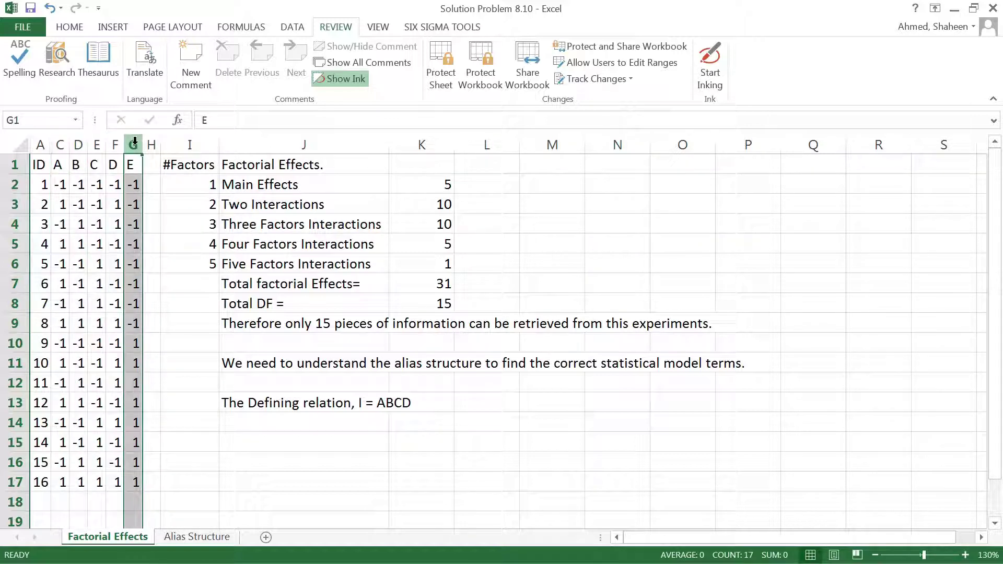
right_click(133, 143)
left_click(191, 253)
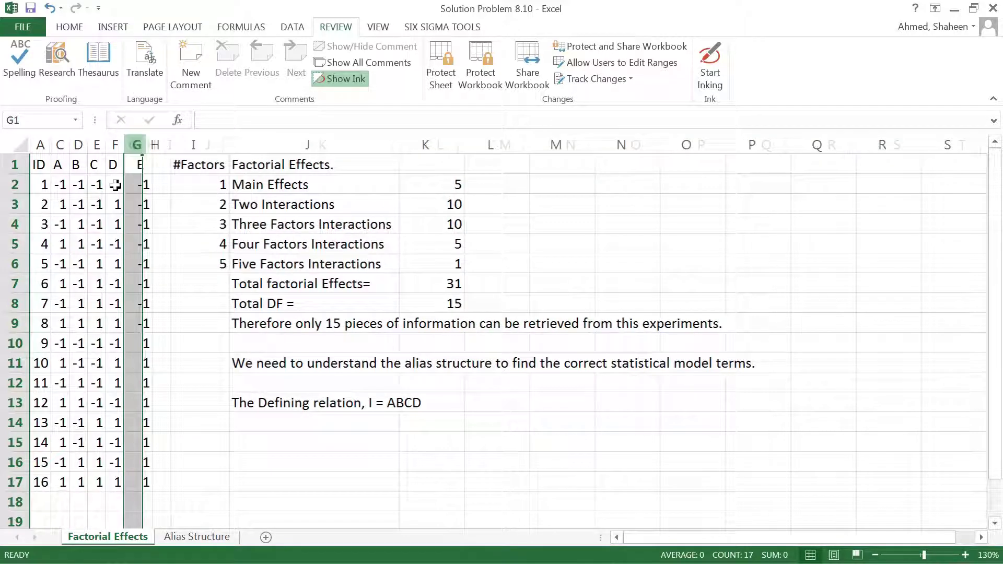
left_click(127, 167)
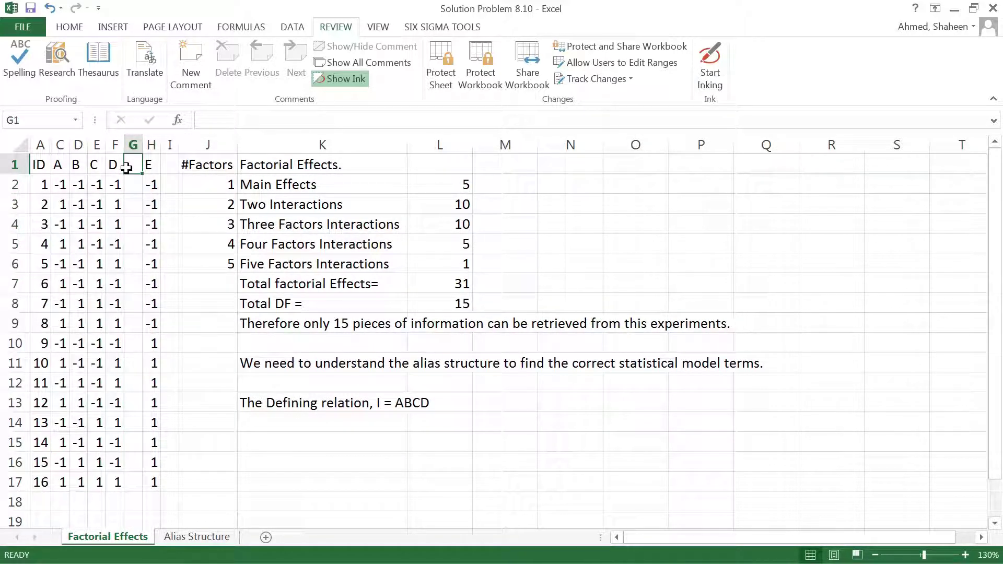
type("I")
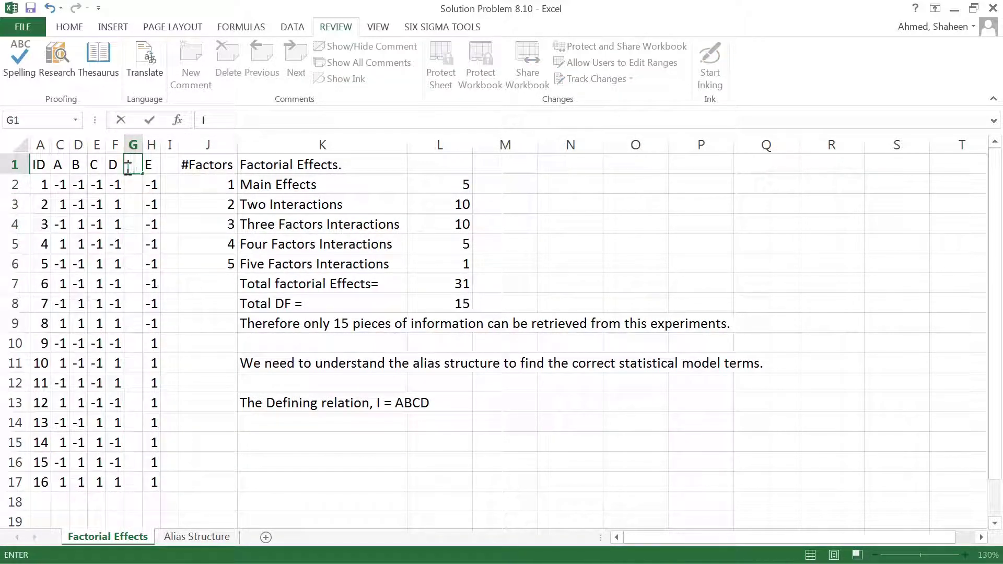
type(" = ABCD")
key("Return")
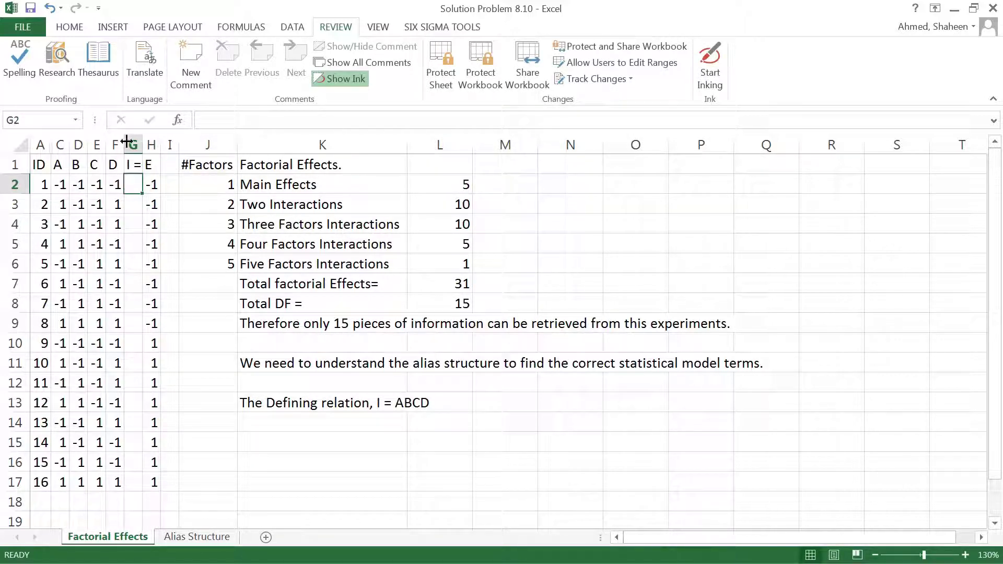
double_click(142, 145)
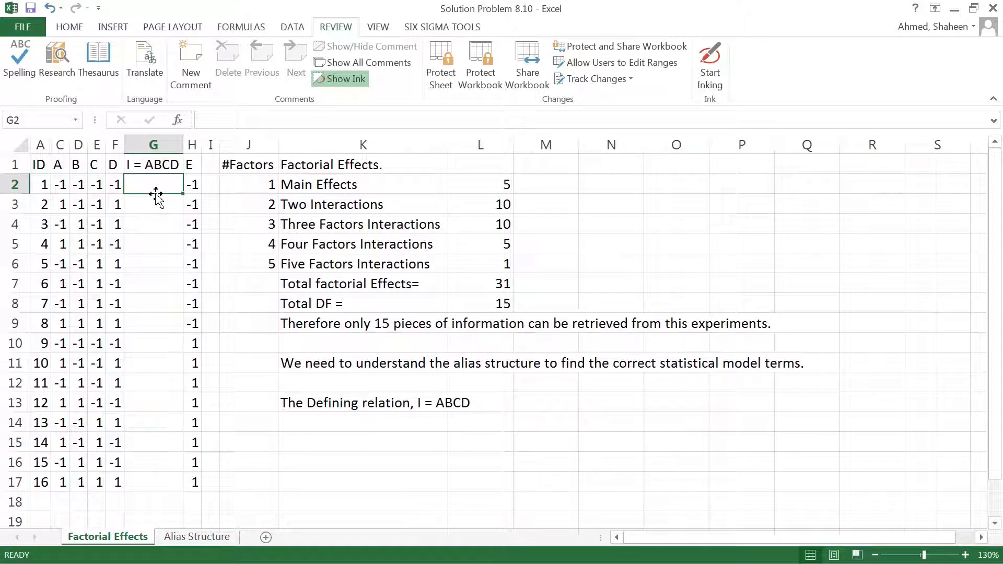
Enter the formula =C2*D2*E2*F2 in G2 to multiply factors A, B, C and D for the first run.
type("=")
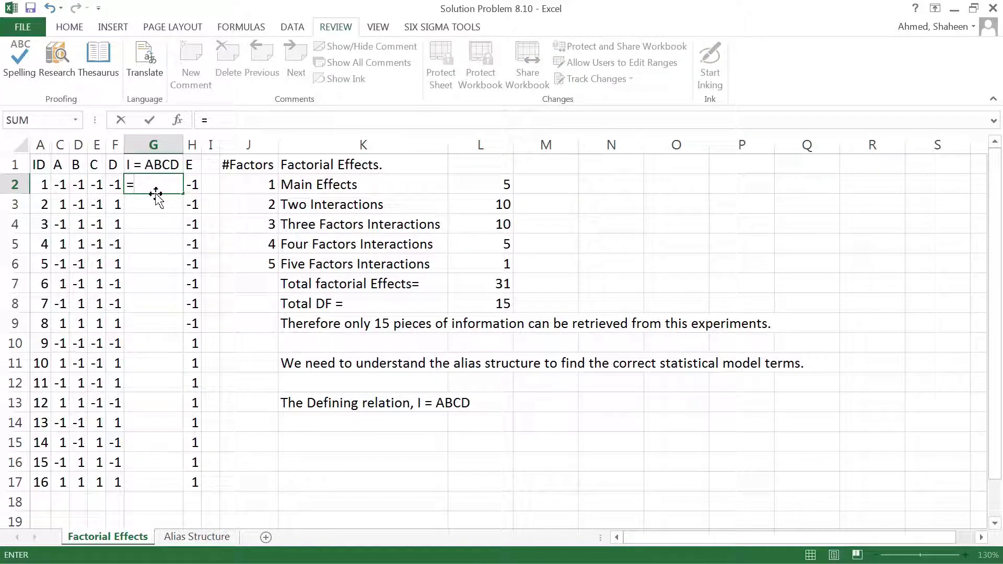
left_click(61, 184)
type("*")
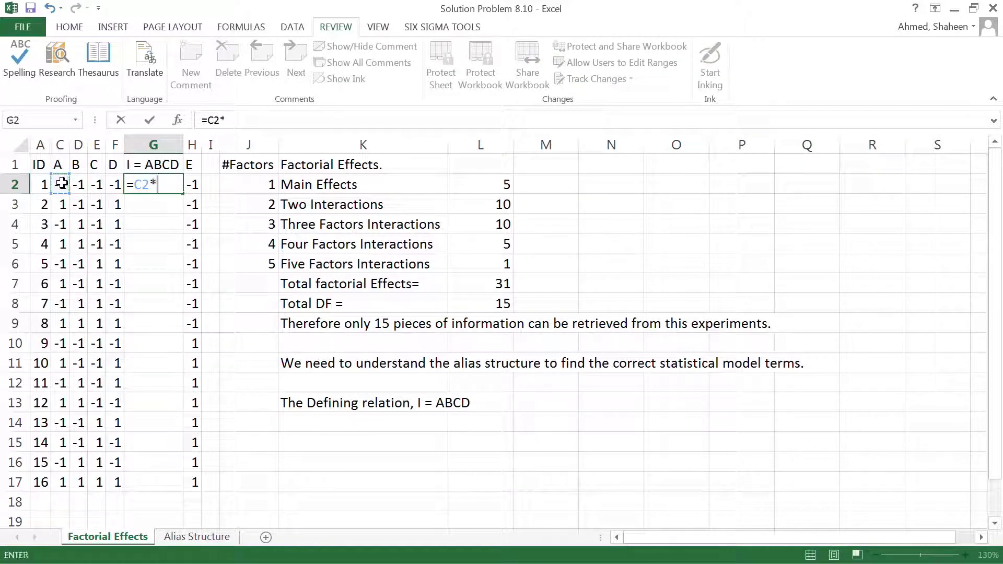
left_click(79, 184)
type("*")
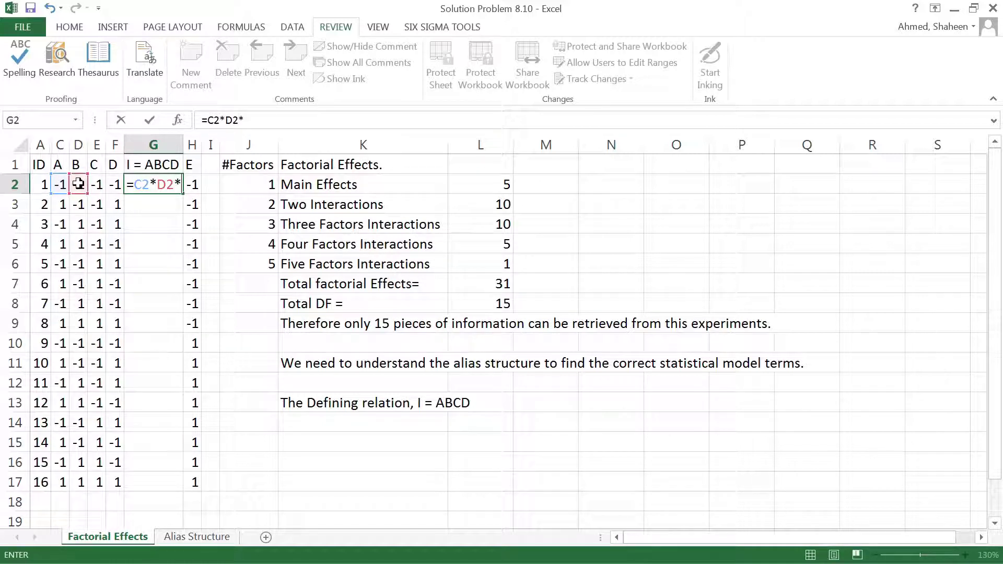
left_click(97, 184)
type("*")
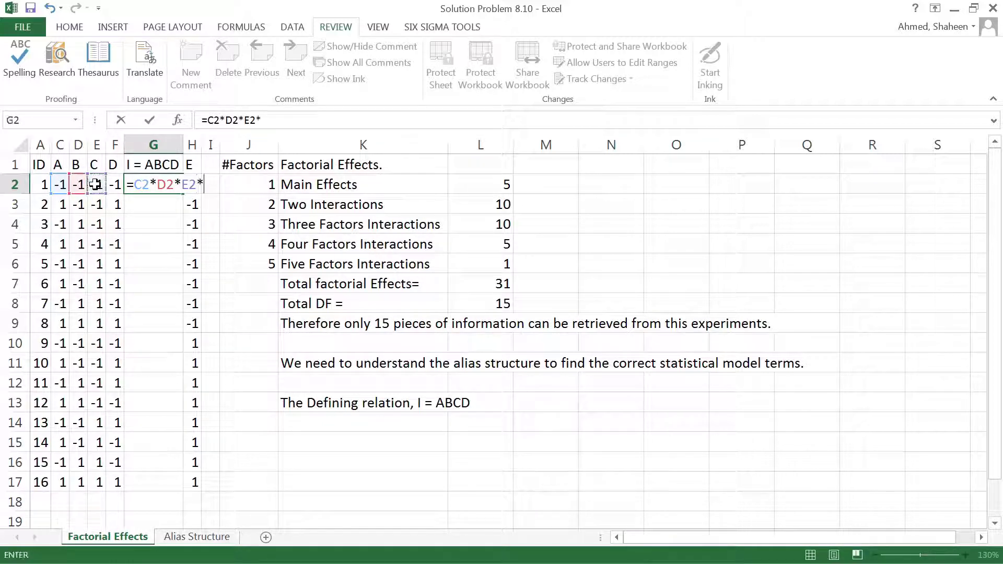
left_click(116, 186)
key("Return")
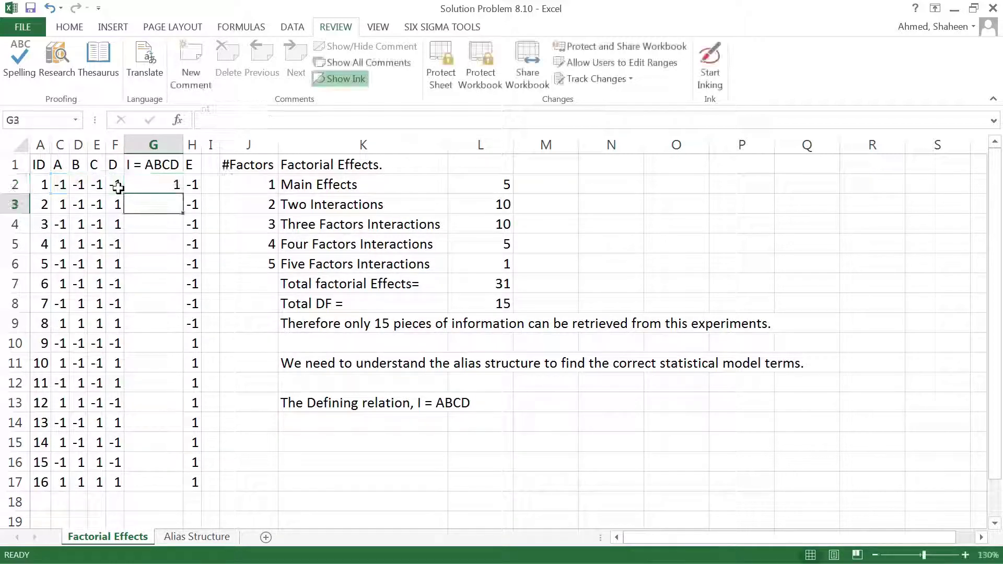
Fill the product formula from G2 down the I = ABCD column to row 17 for all 16 runs.
left_click(153, 184)
double_click(183, 194)
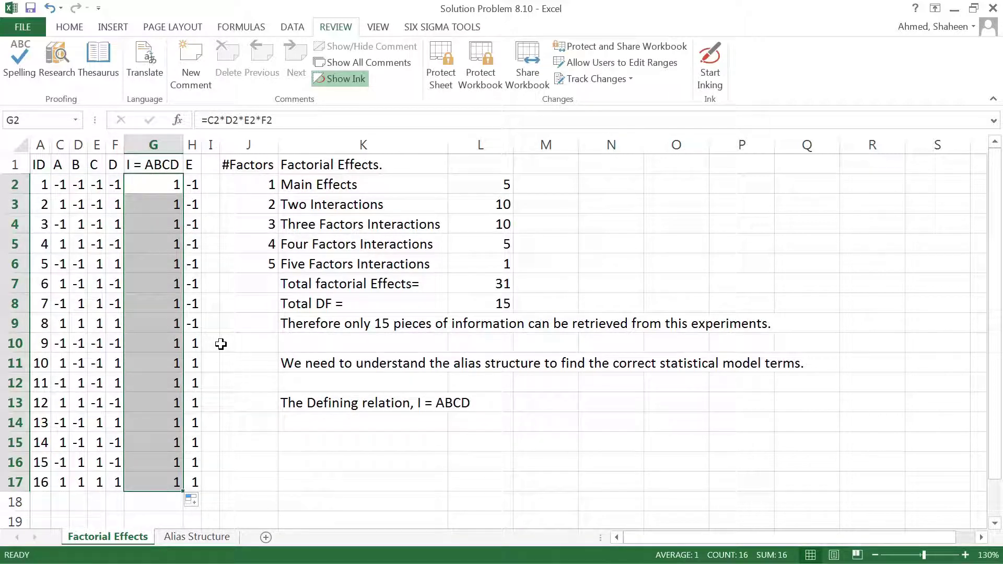
left_click_drag(61, 166, 167, 166)
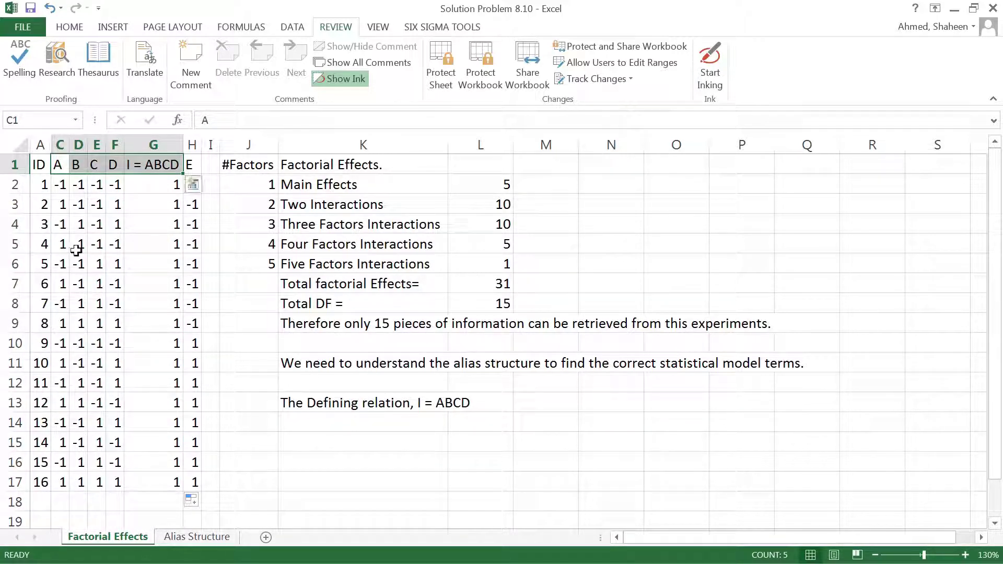
left_click(343, 440)
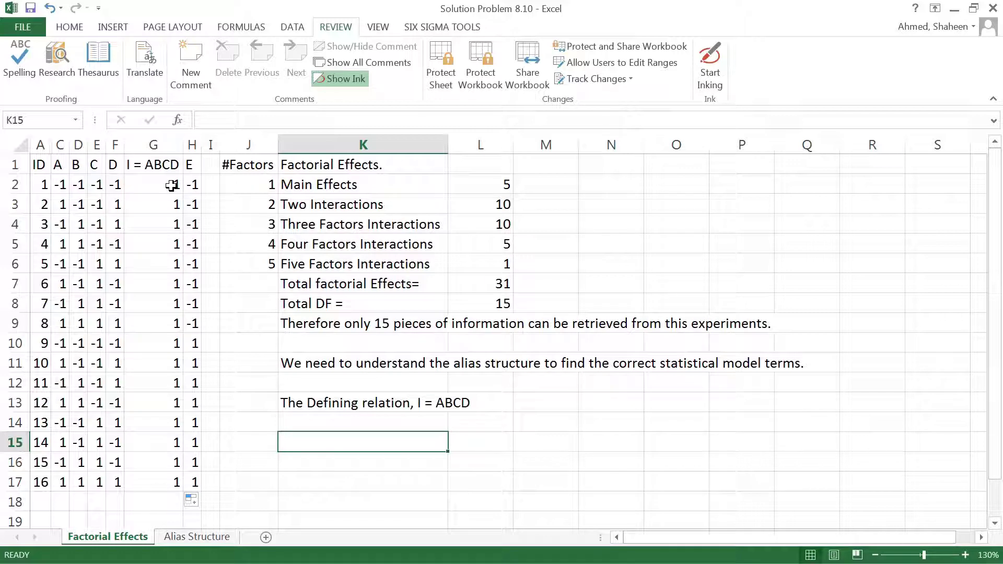
Check the I = ABCD product column, and open the Alias Structure sheet to examine its Factorial Effect, I=ABCD and Alias columns.
left_click(153, 144)
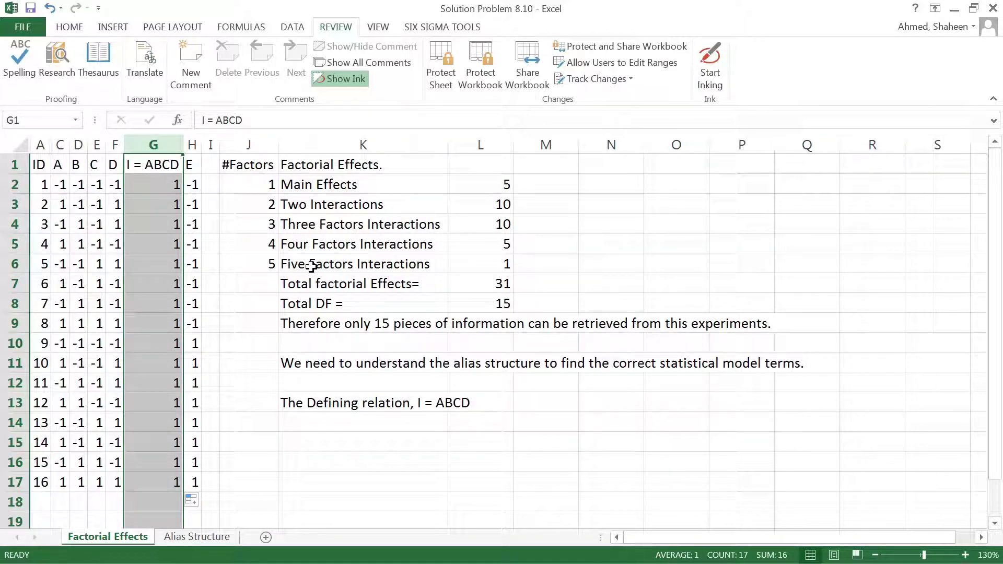
left_click(177, 541)
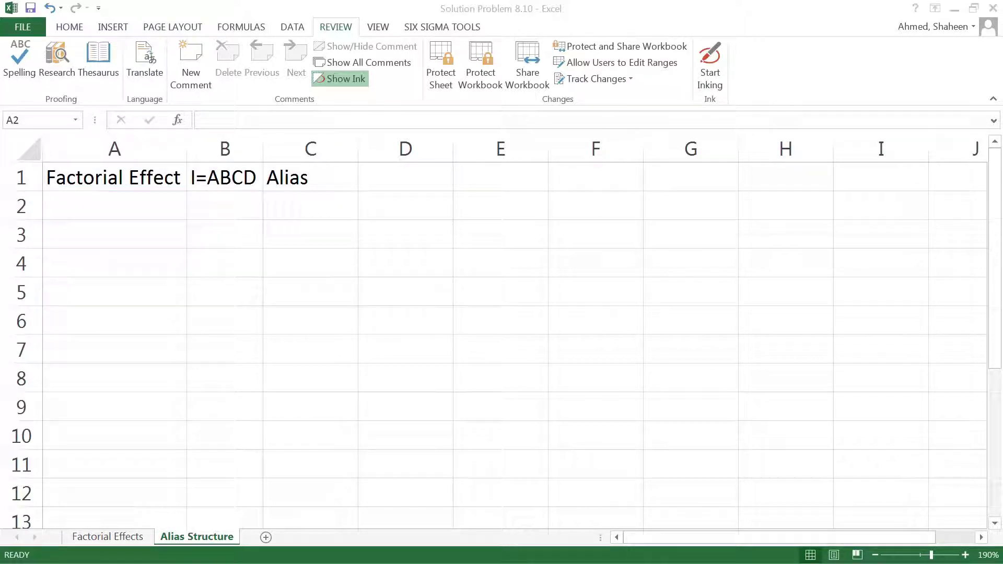
left_click(125, 200)
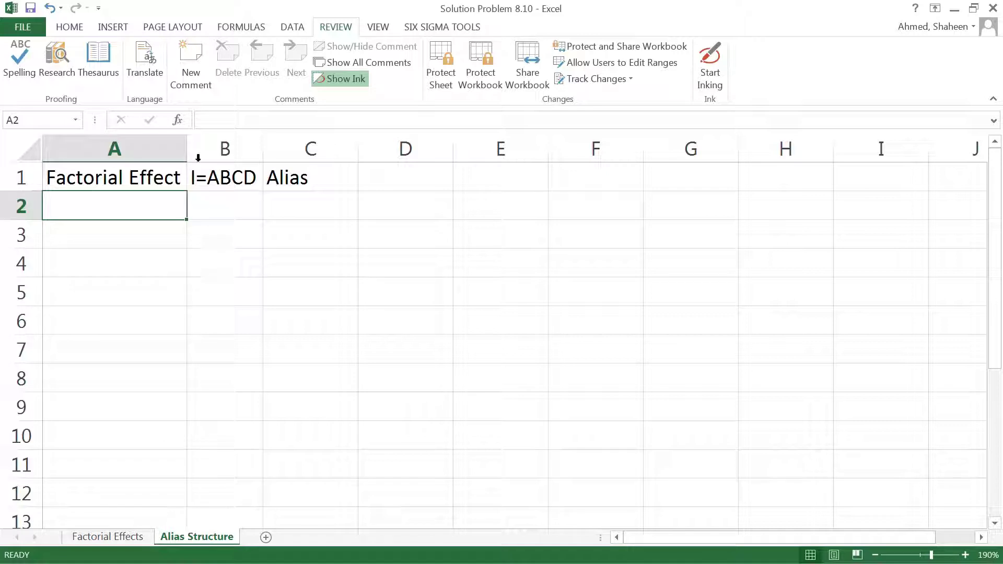
left_click_drag(152, 148, 300, 148)
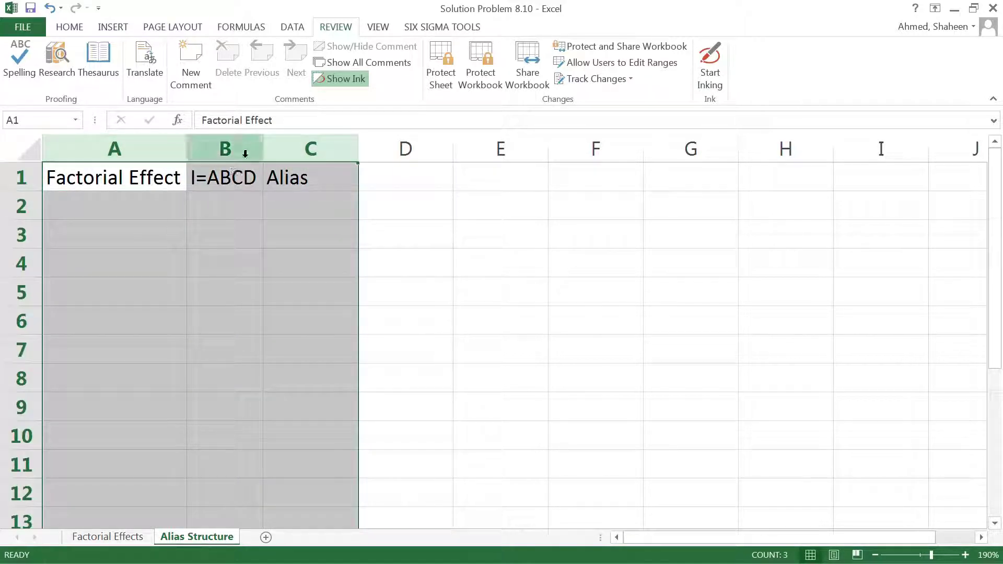
left_click(244, 147)
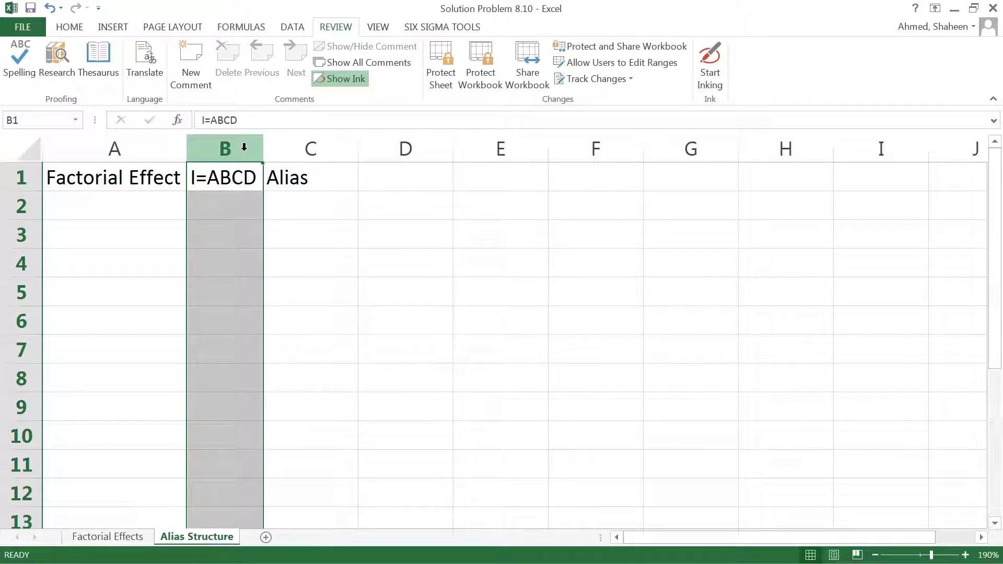
left_click(315, 199)
Fill row 2 of the alias table with factorial effect A, defining word ABCD and alias BCD.
left_click(145, 211)
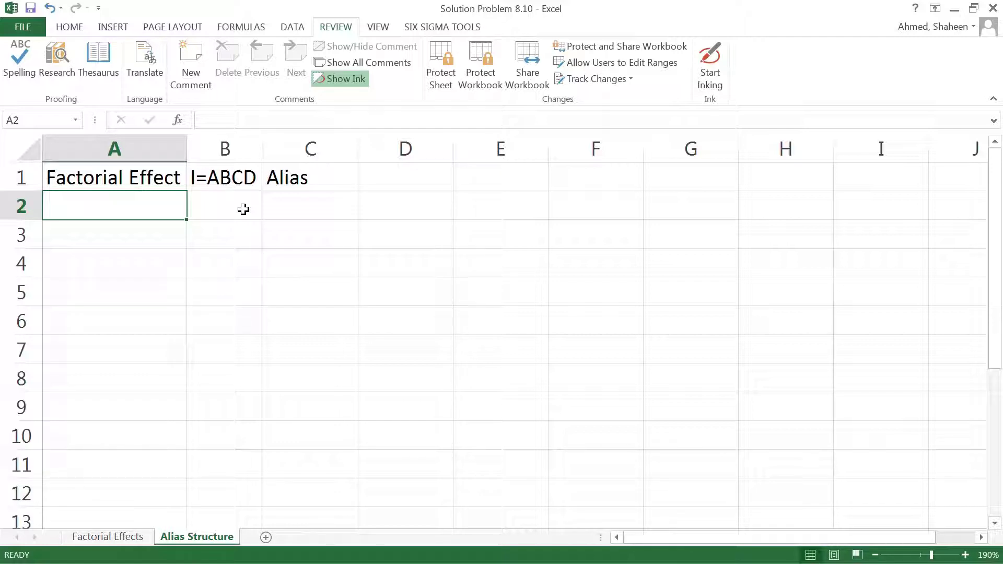
type("A")
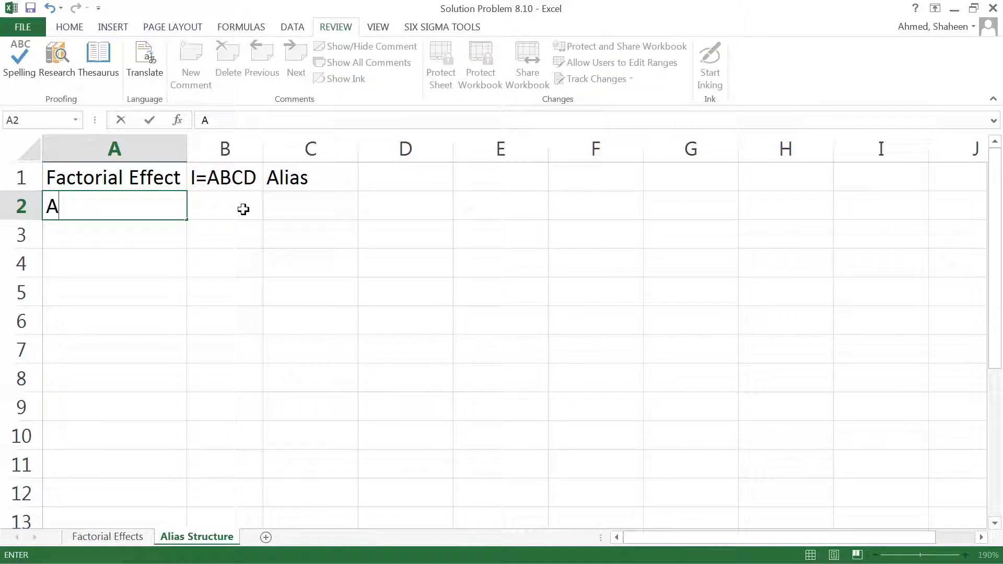
left_click(244, 210)
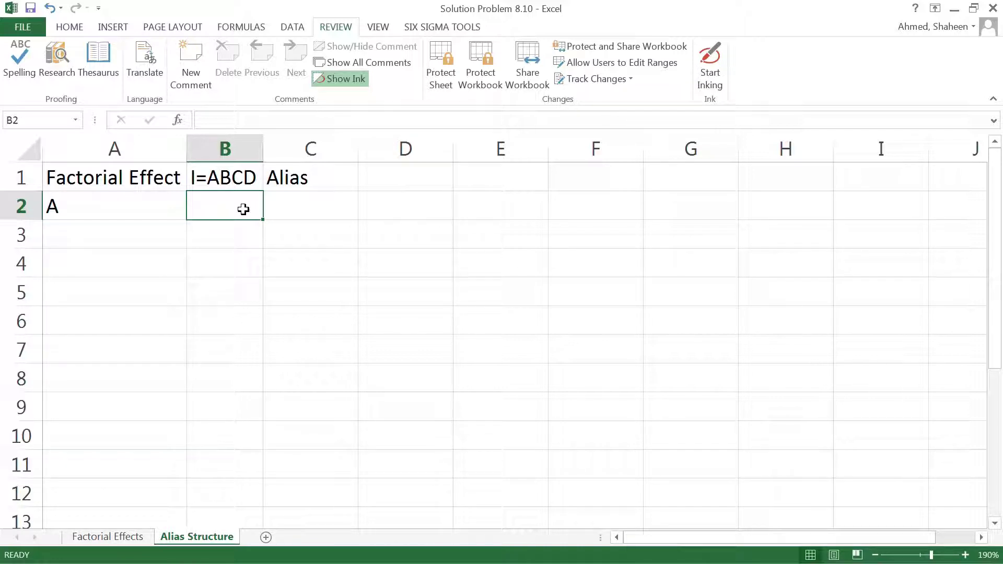
type("ABCD")
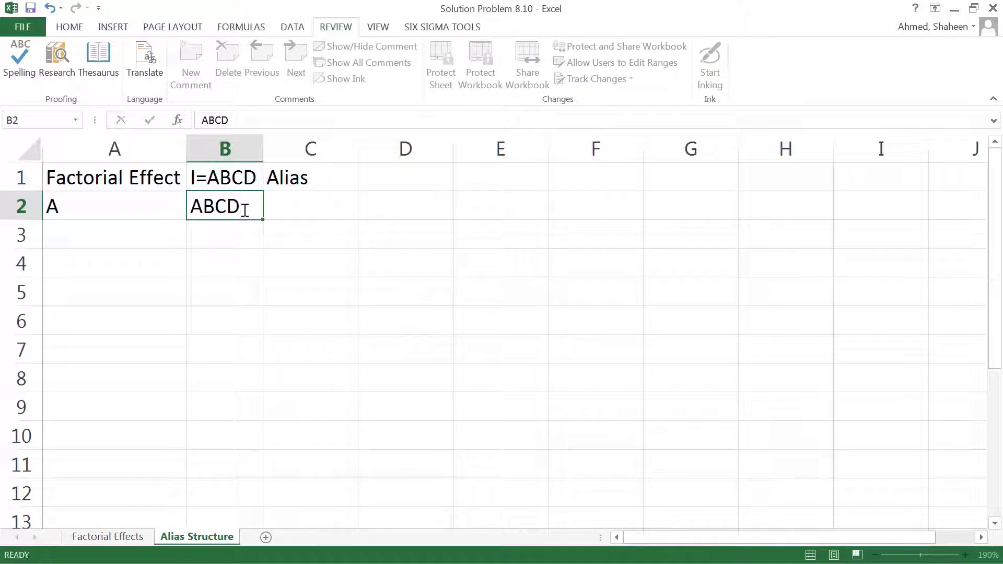
key("Tab")
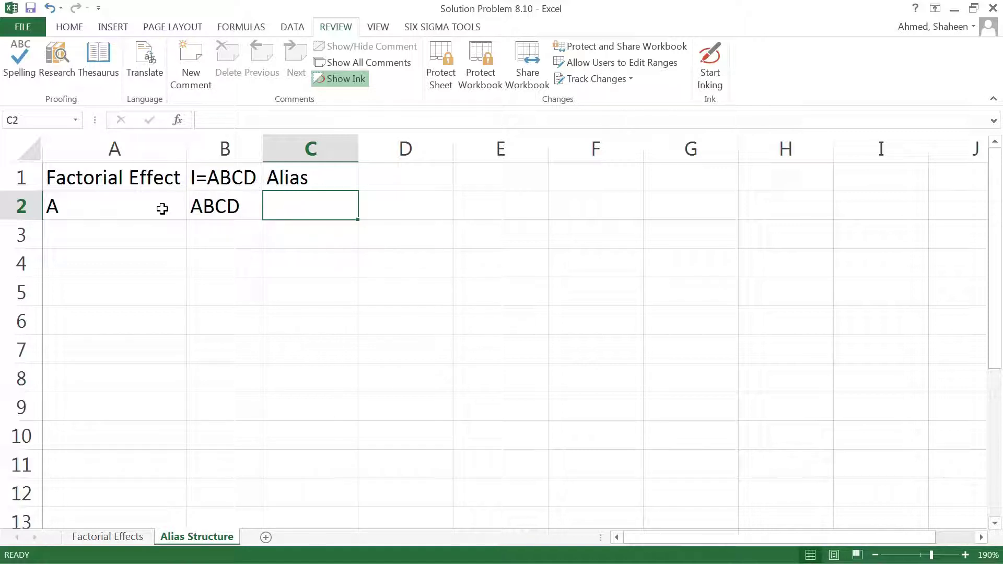
left_click_drag(127, 141, 228, 132)
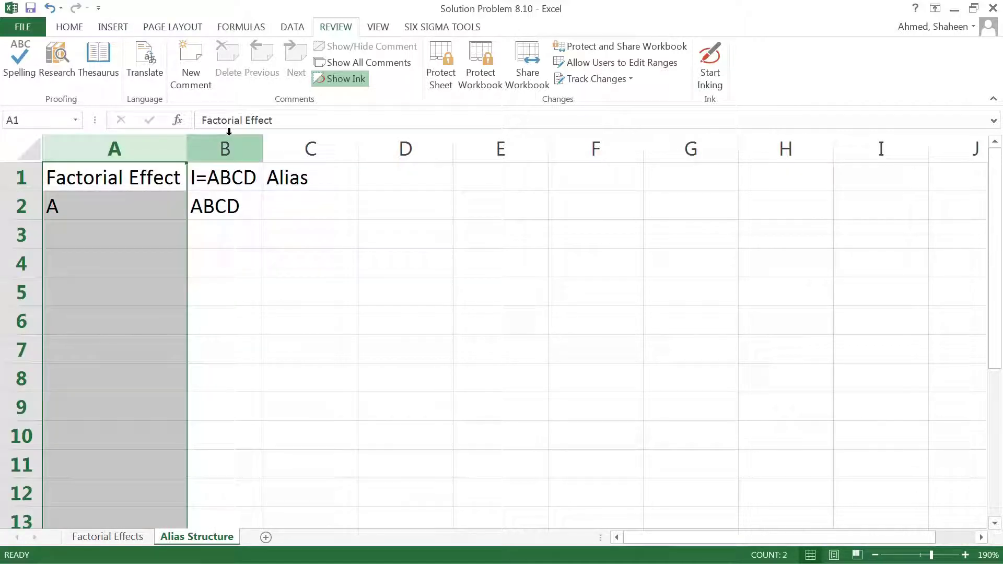
left_click(229, 131, "ctrl")
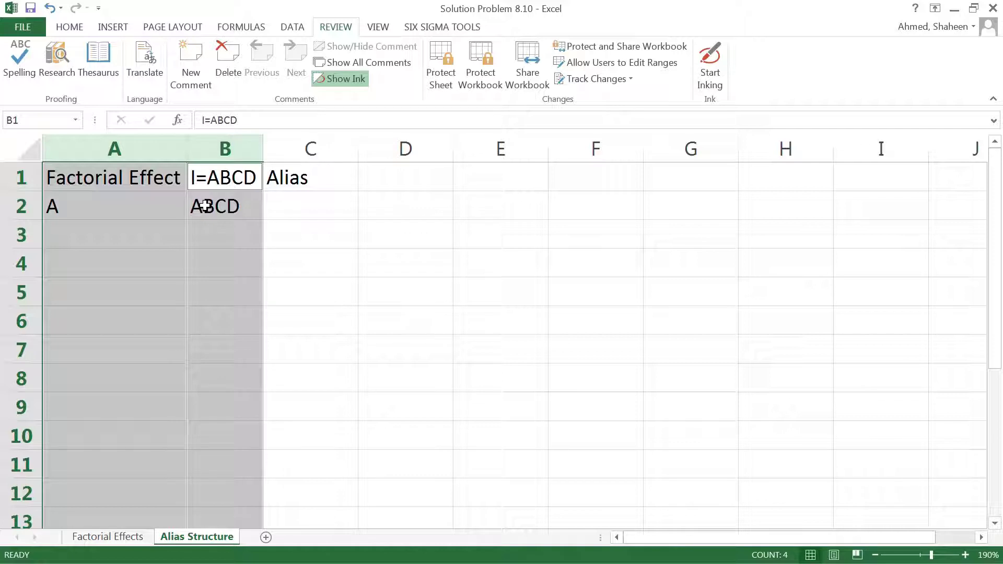
left_click(305, 203)
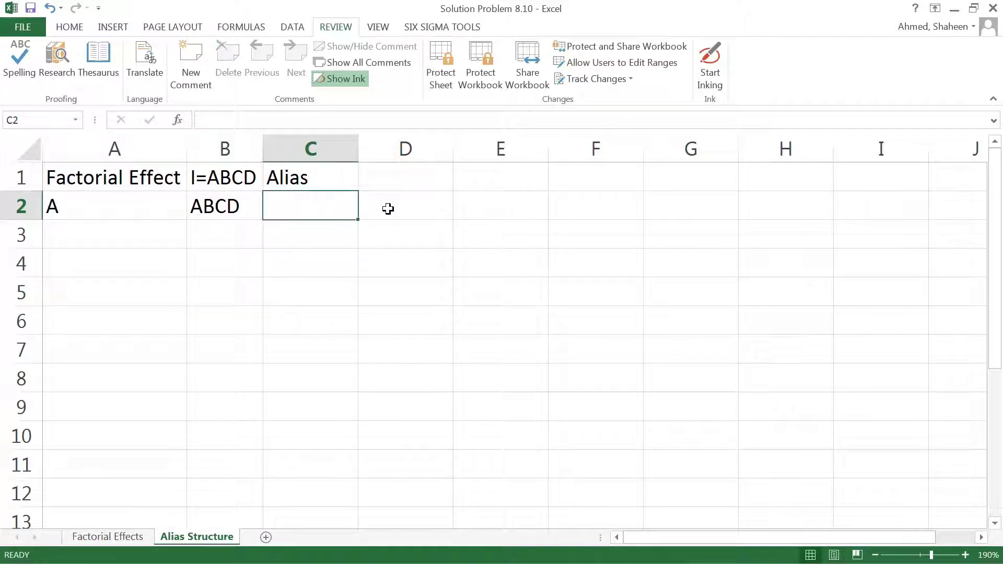
type("BCD")
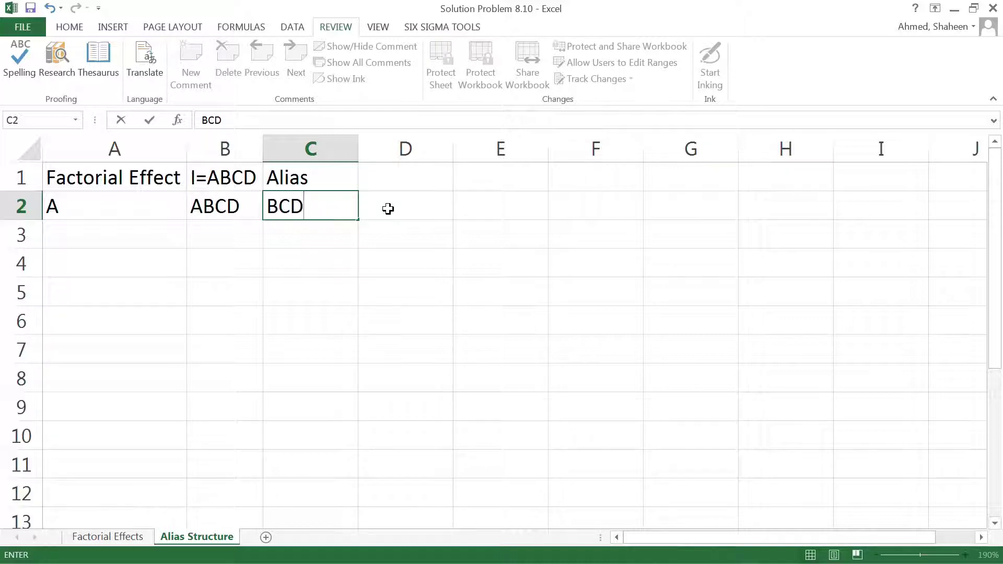
key("Return")
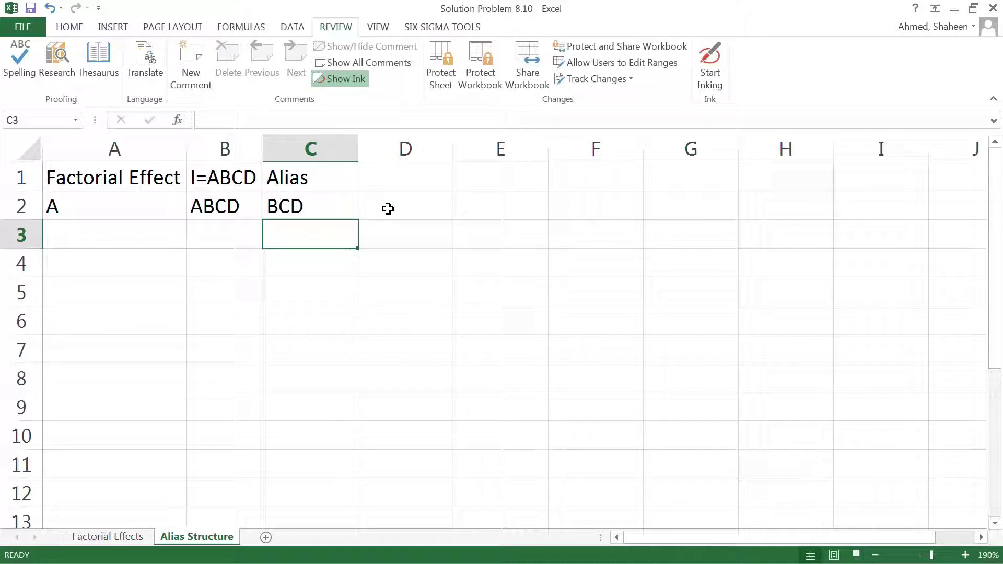
Change the defining word in B2 to (ABCD)= and widen column B slightly to fit it.
double_click(248, 209)
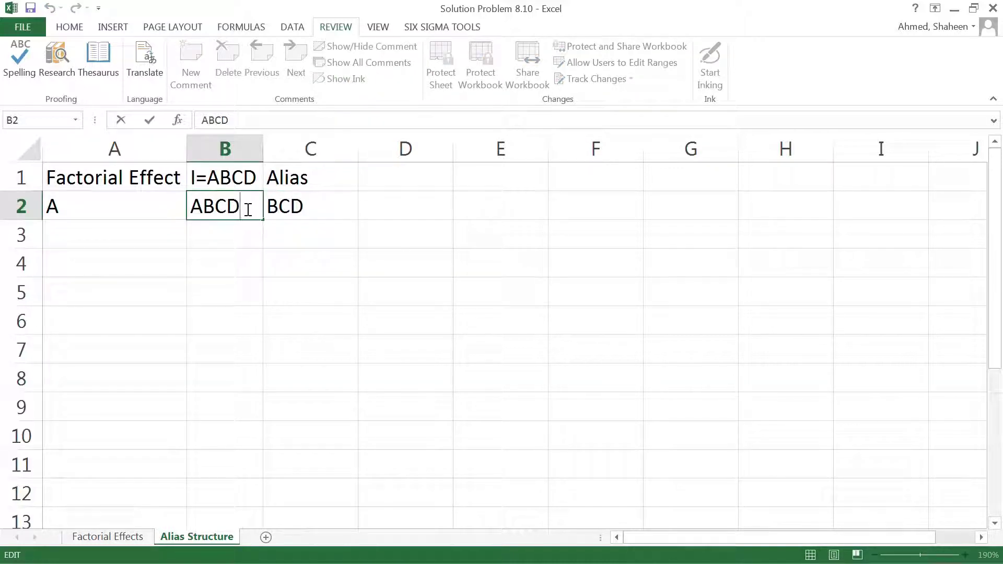
type(")")
left_click(192, 208)
type("(")
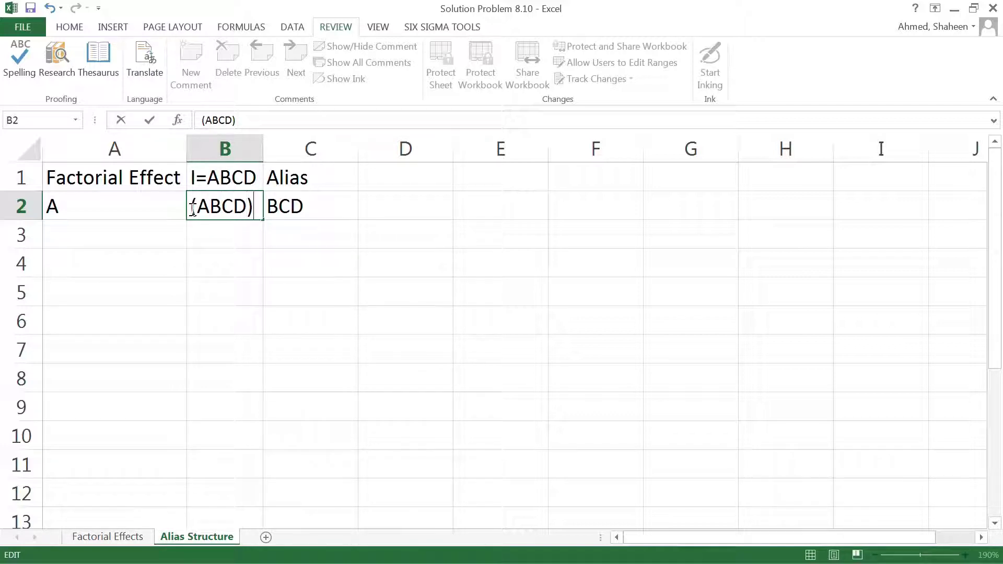
type("=")
key("Return")
left_click_drag(266, 149, 275, 149)
left_click(105, 204)
left_click(326, 208)
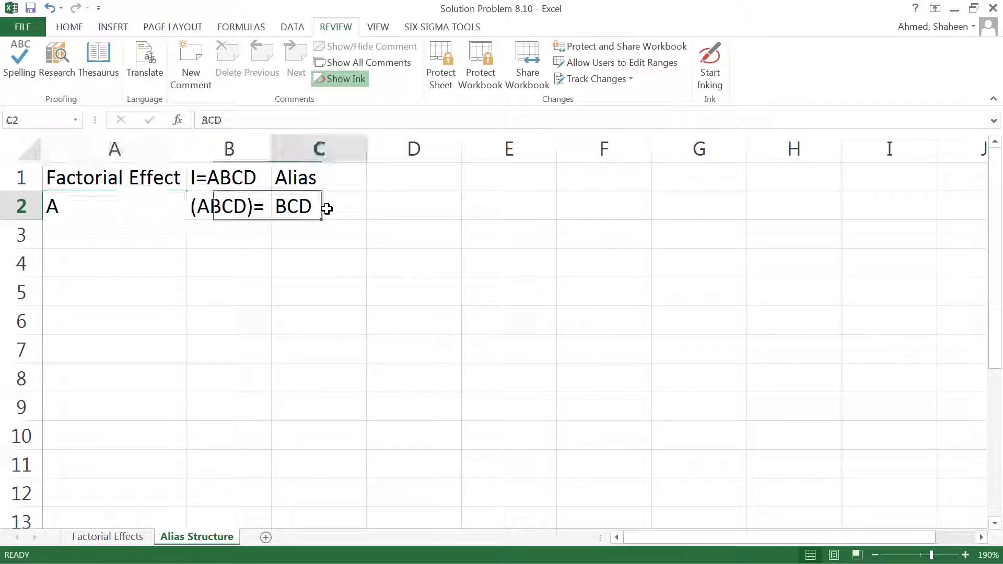
Enter B as the factorial effect in A3.
left_click(140, 238)
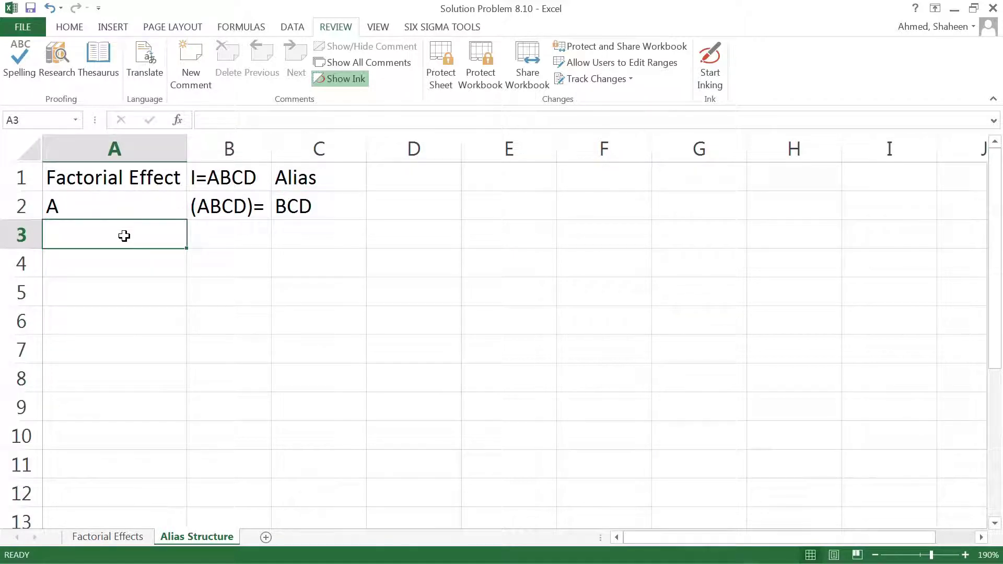
type("b")
key("BackSpace")
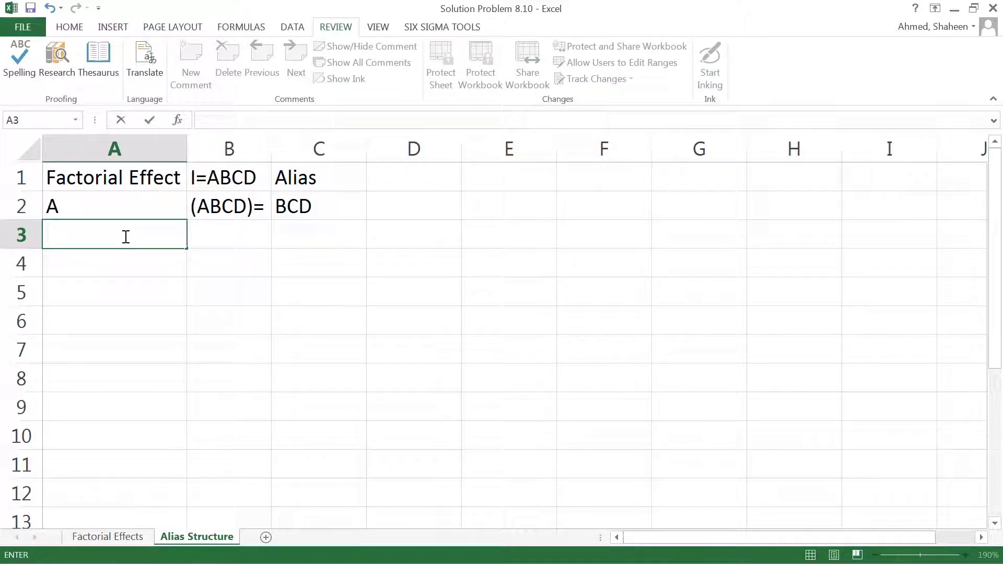
type("B")
Fill the (ABCD)= text from B2 down the I=ABCD column to row 12.
left_click(251, 233)
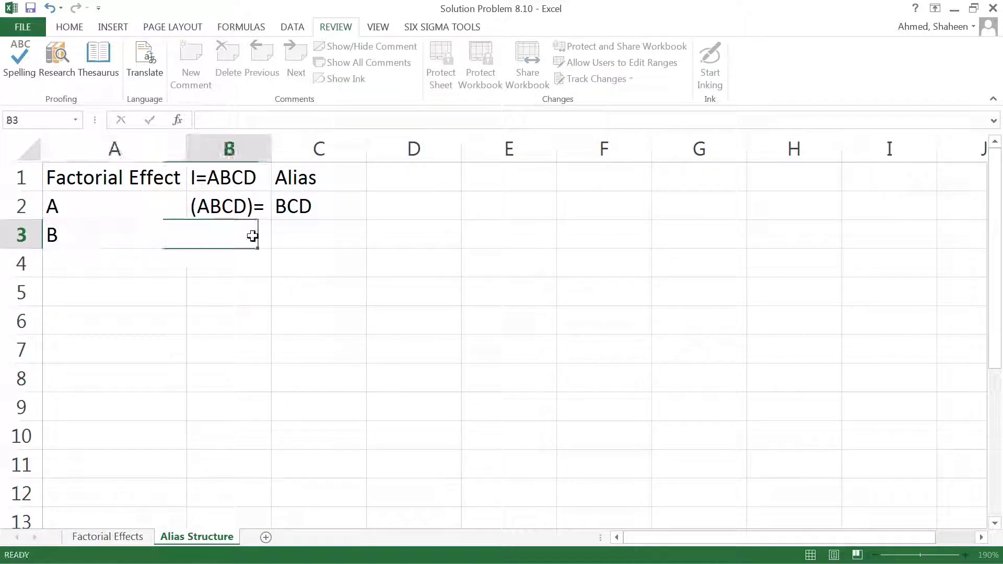
left_click(257, 194)
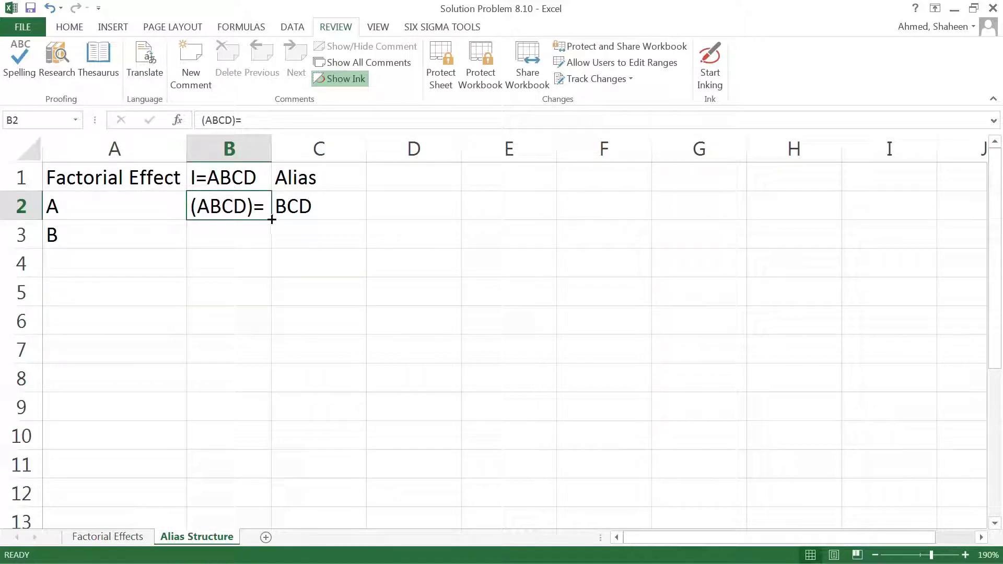
left_click_drag(271, 219, 238, 508)
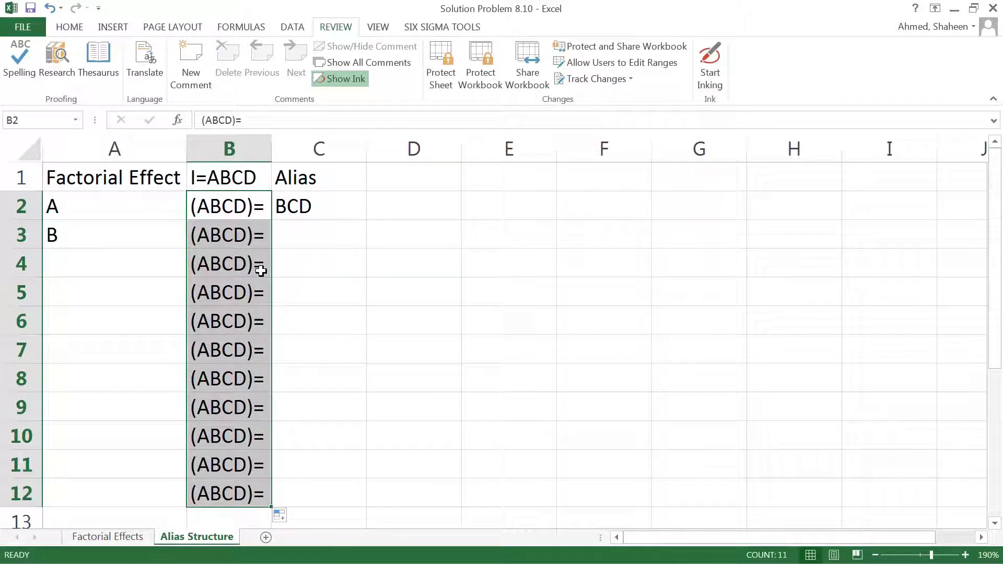
Enter ACD in C3 as the alias of factorial effect B.
left_click(306, 234)
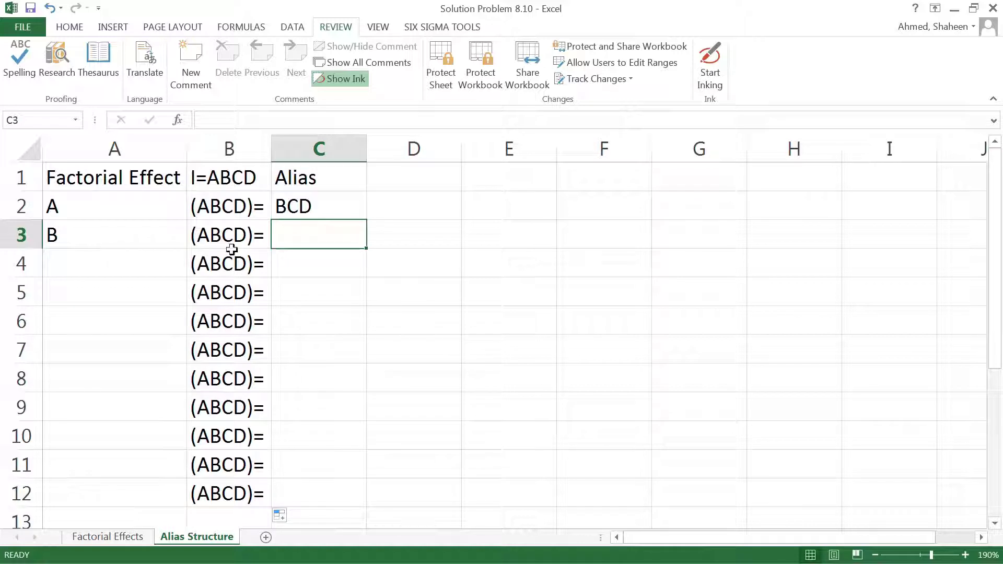
type("ACD")
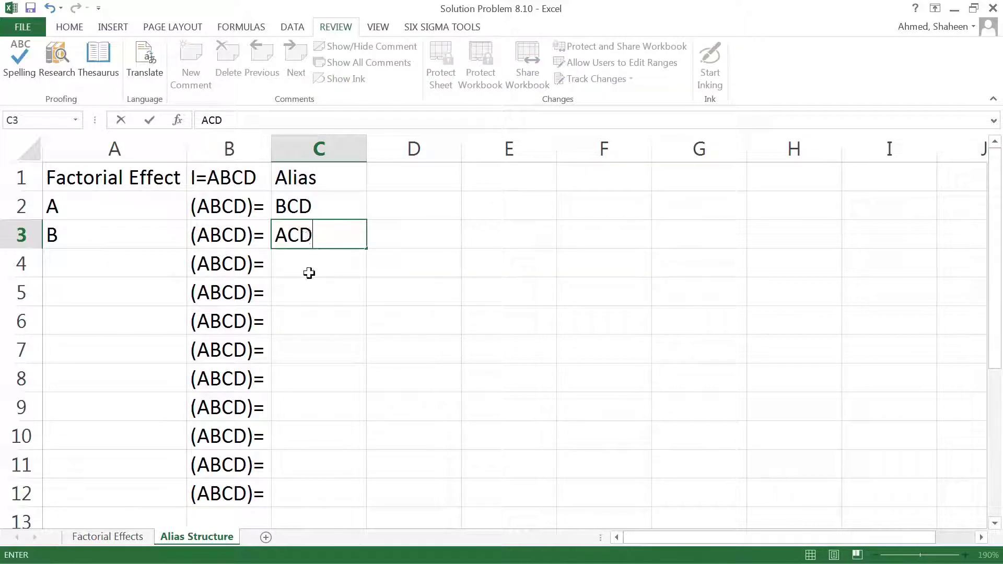
key("Return")
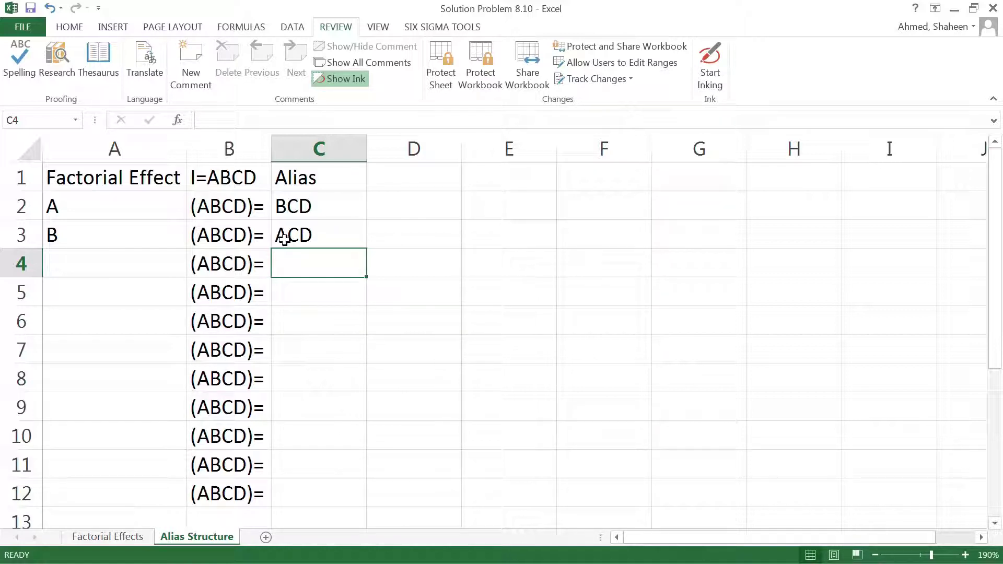
Enter factorial effect C in A4 with its alias ABD in C4.
left_click(86, 266)
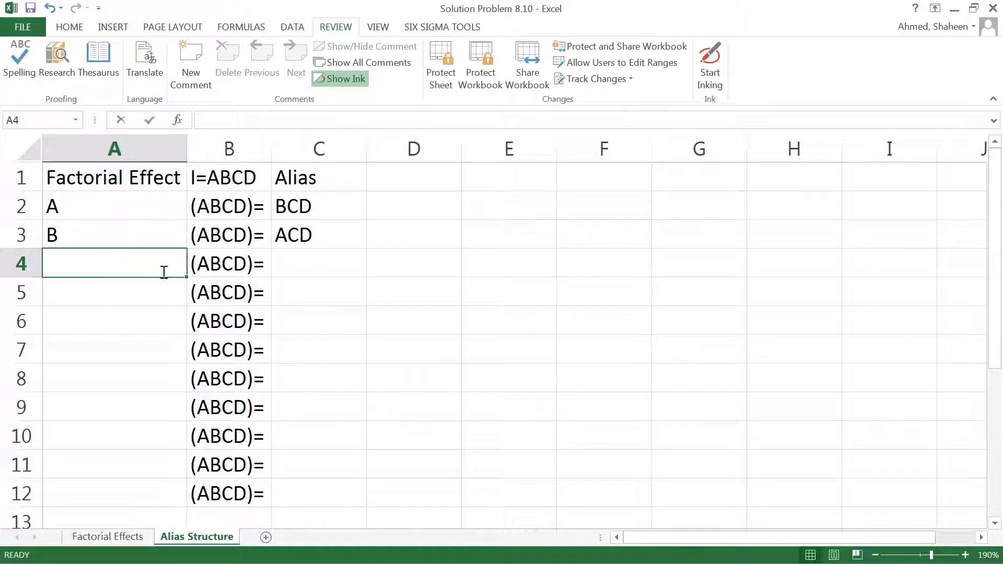
type("C")
left_click(309, 261)
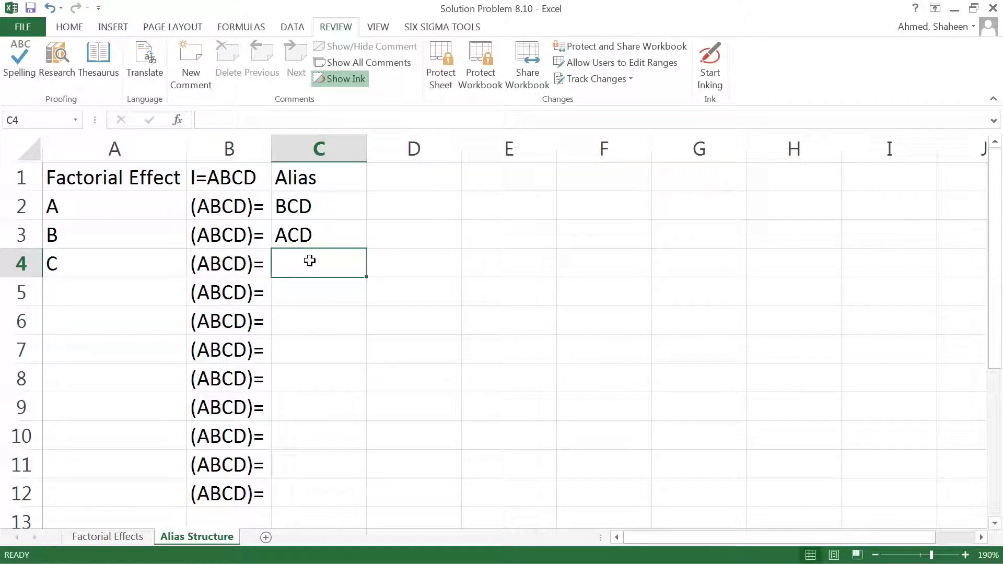
type("ABD")
left_click(324, 286)
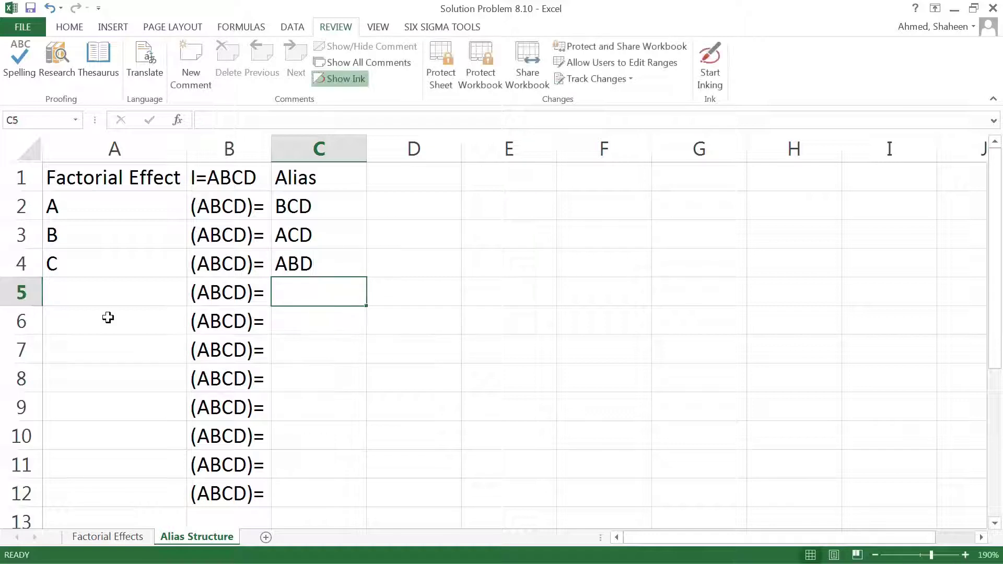
Enter factorial effect D in A5 with its alias ABC in C5.
left_click(103, 291)
type("D")
left_click(300, 298)
type("A")
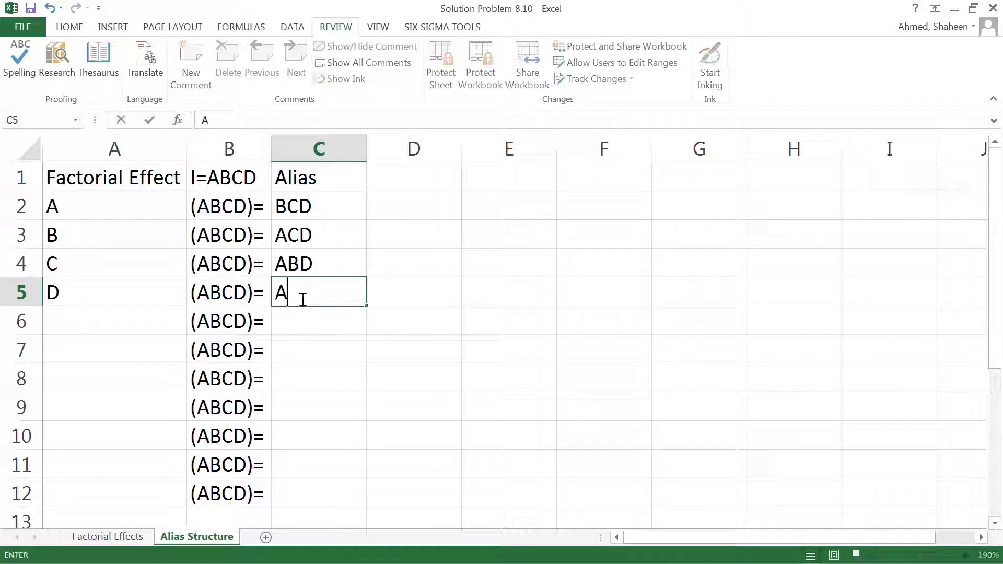
type("BD")
key("BackSpace")
type("C")
Enter factorial effect E in A6 with its alias ABCDE in C6.
left_click(105, 323)
type("E")
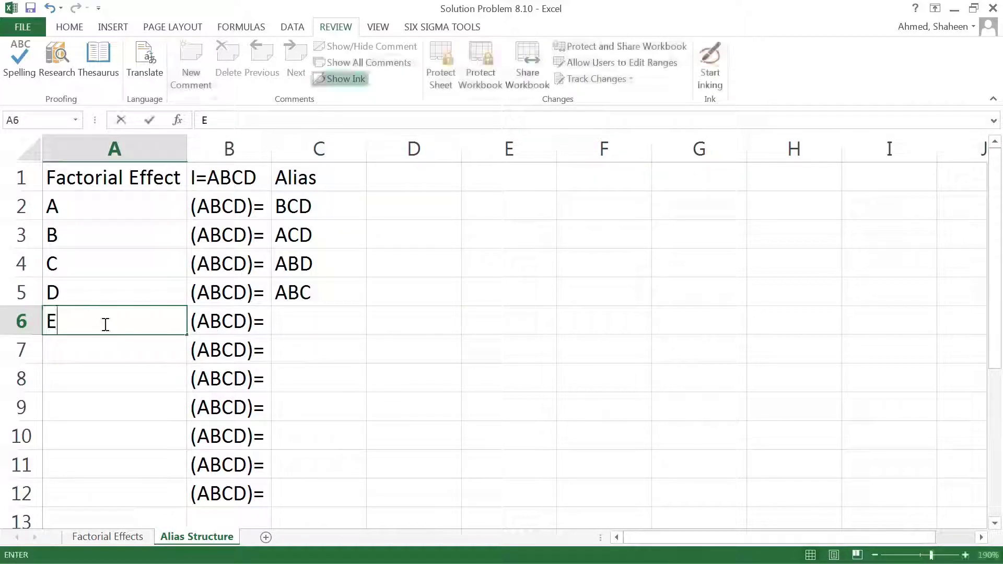
left_click(318, 322)
type("ABCDE")
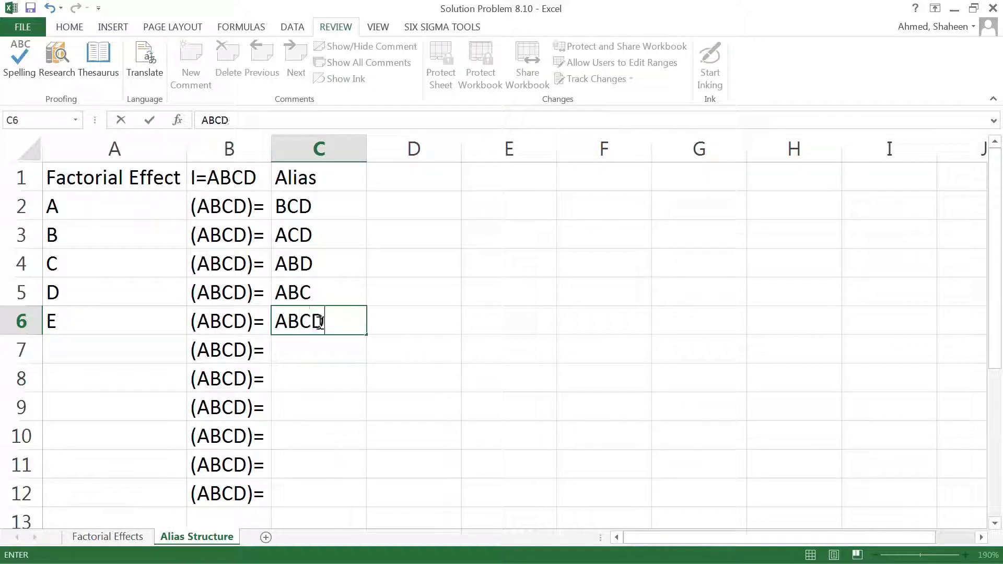
Enter factorial effect AB in A7 with its alias CD in C7.
left_click(139, 361)
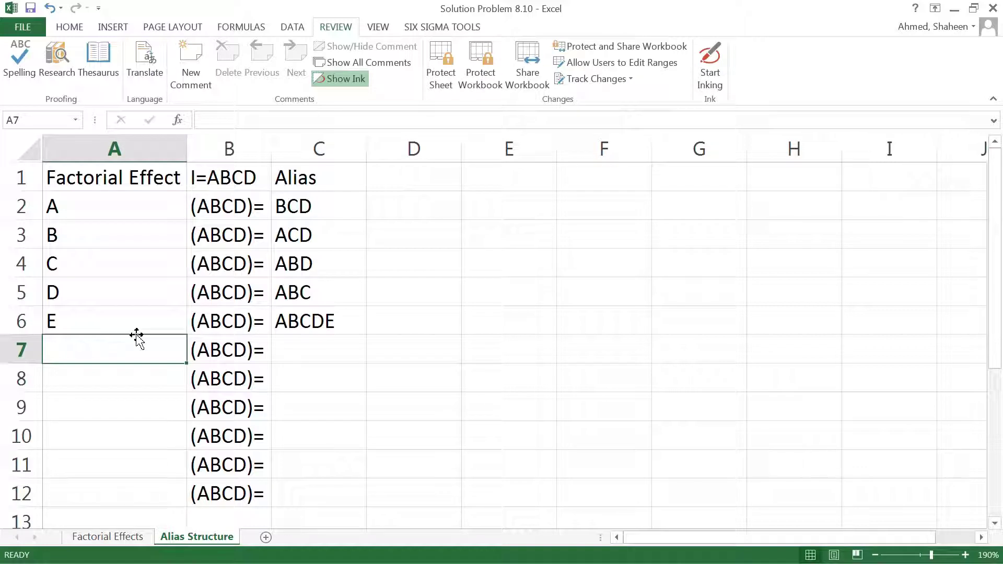
type("A")
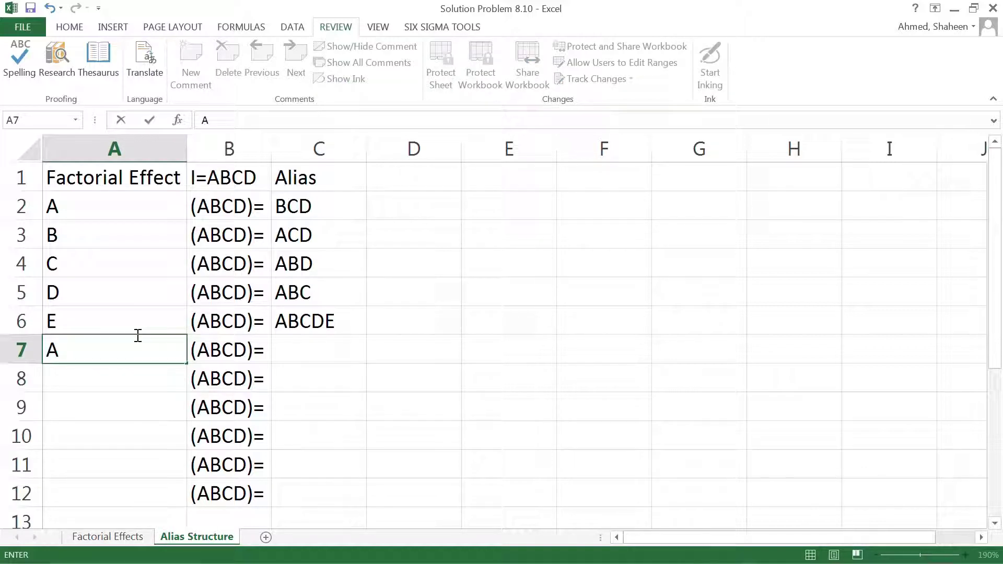
type("B")
left_click(324, 351)
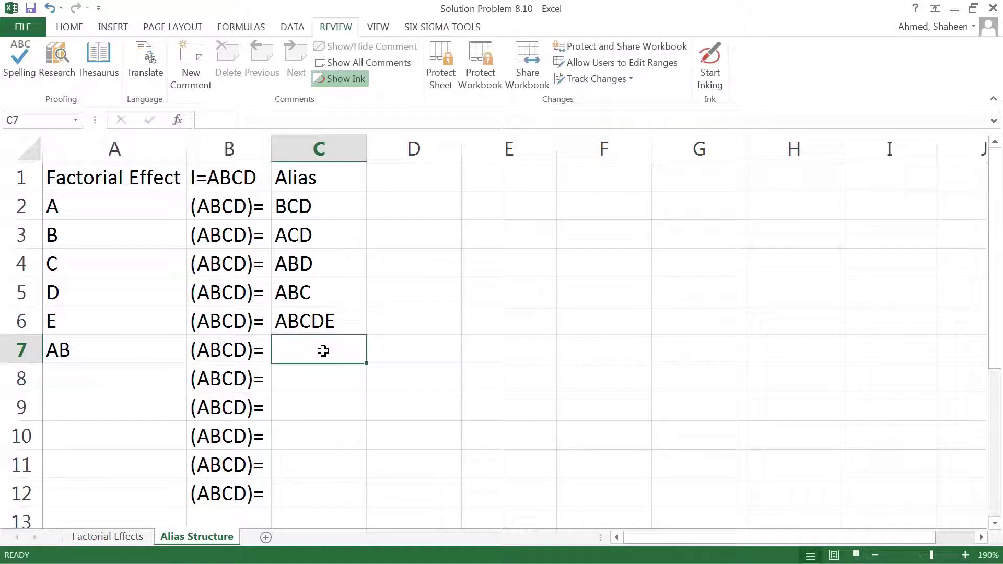
type("A")
key("BackSpace")
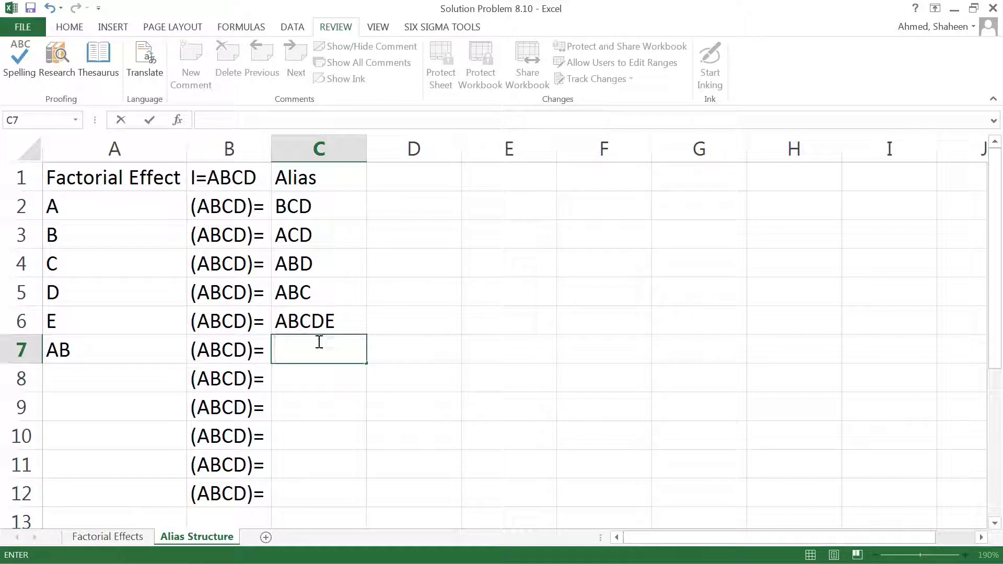
type("CD")
key("Return")
Enter factorial effect AC in A8 with its alias BD in C8.
left_click(134, 383)
type("AC")
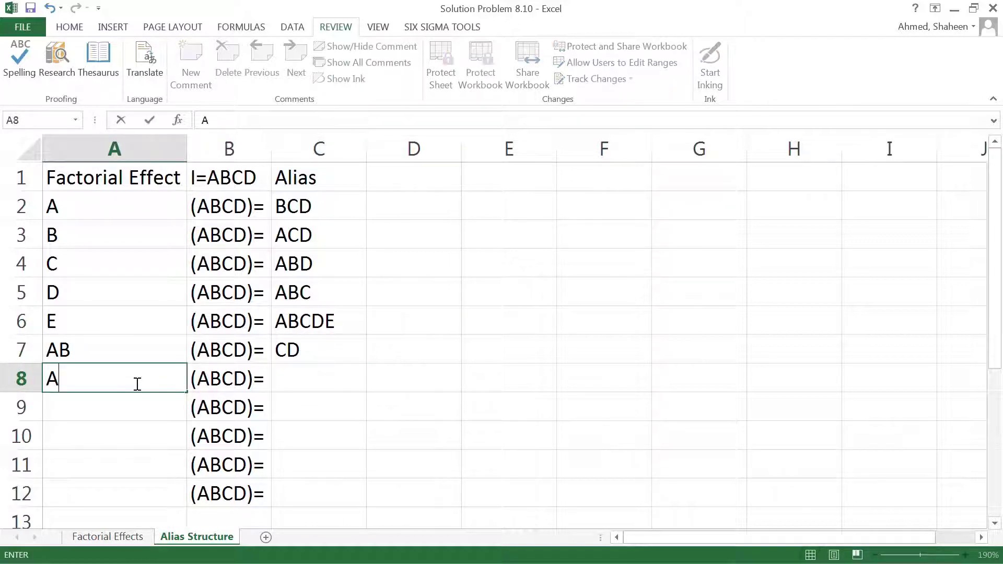
left_click(323, 386)
type("BD")
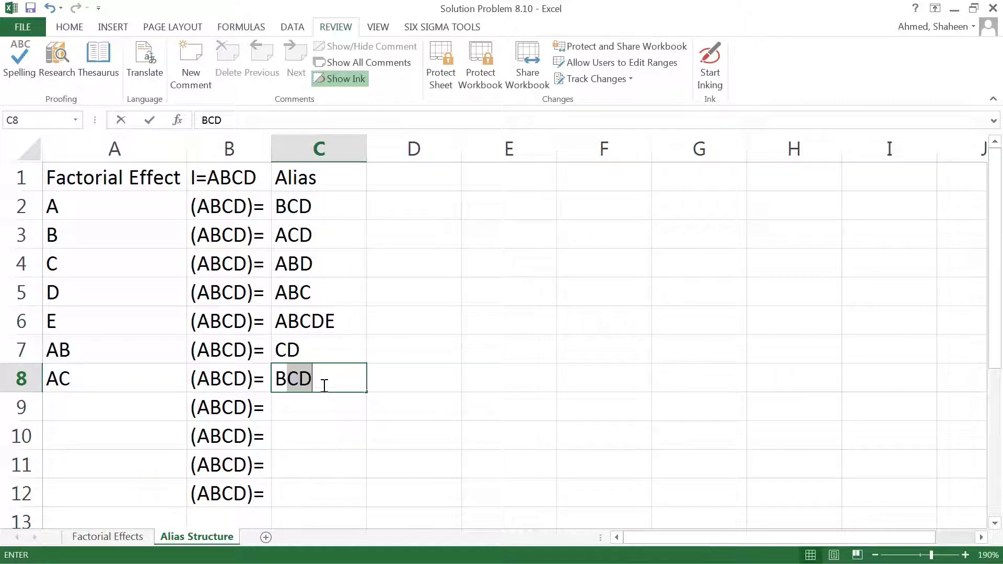
Enter factorial effect AD in A9 and try to enter its alias BC in C9.
left_click(135, 415)
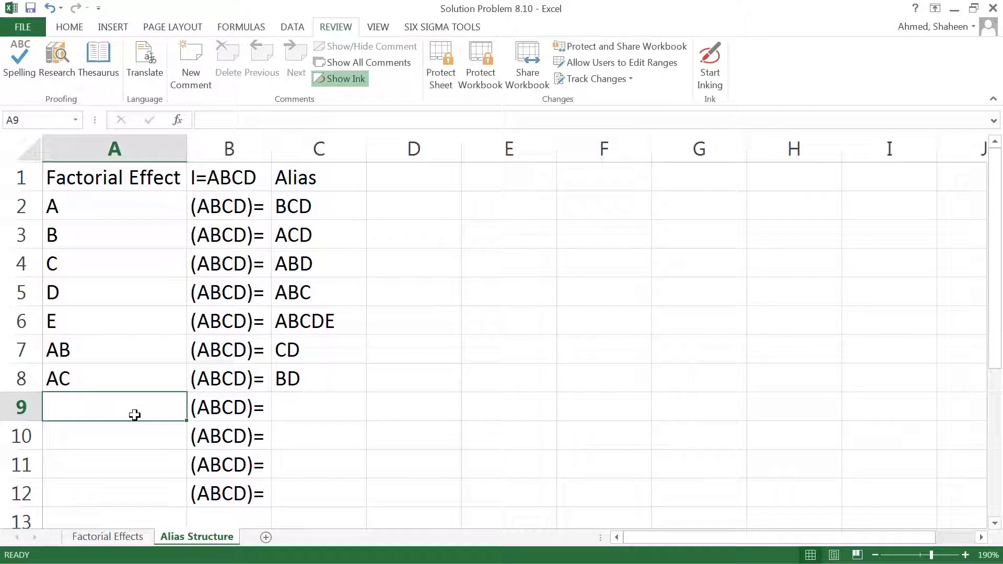
type("AD")
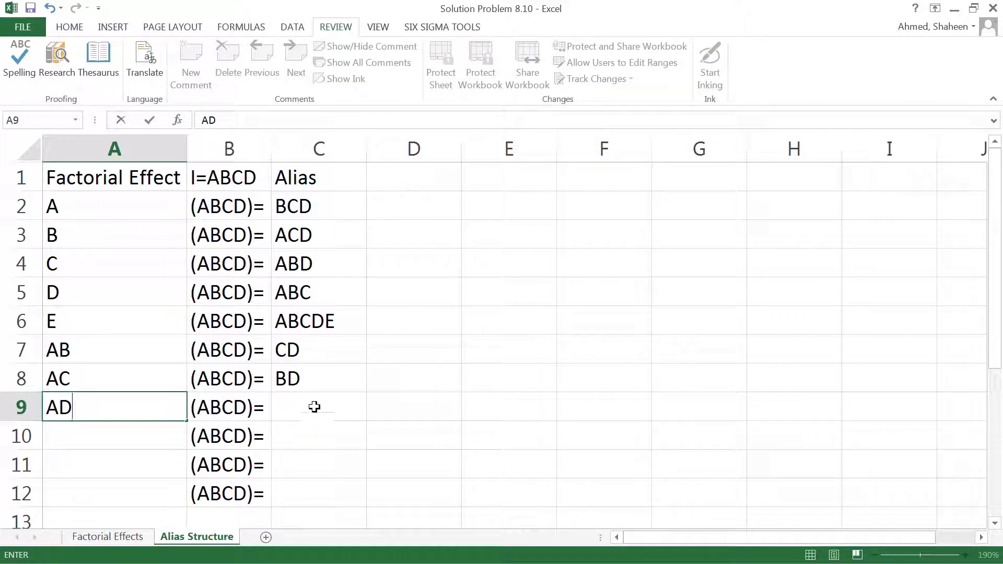
left_click(314, 407)
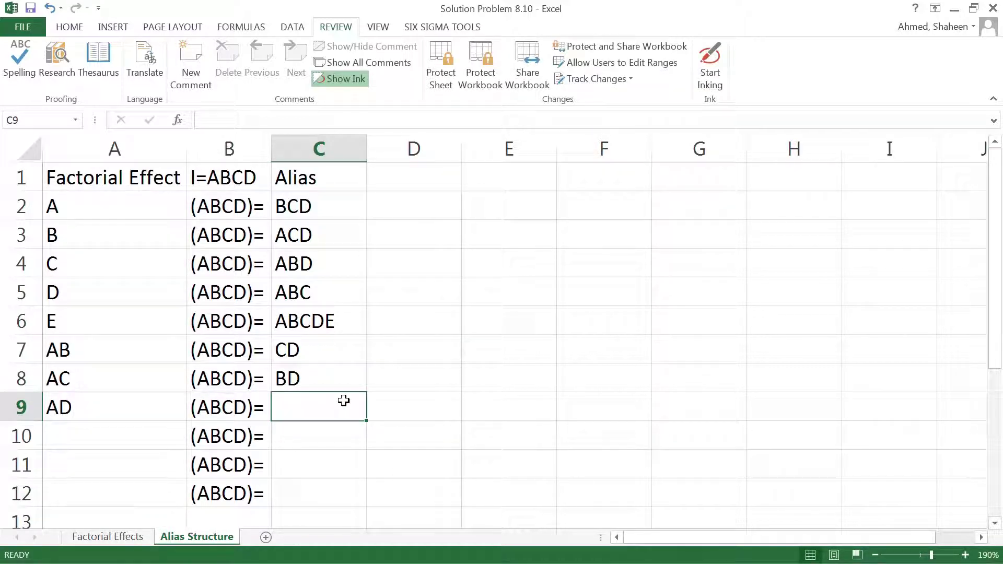
type("CD")
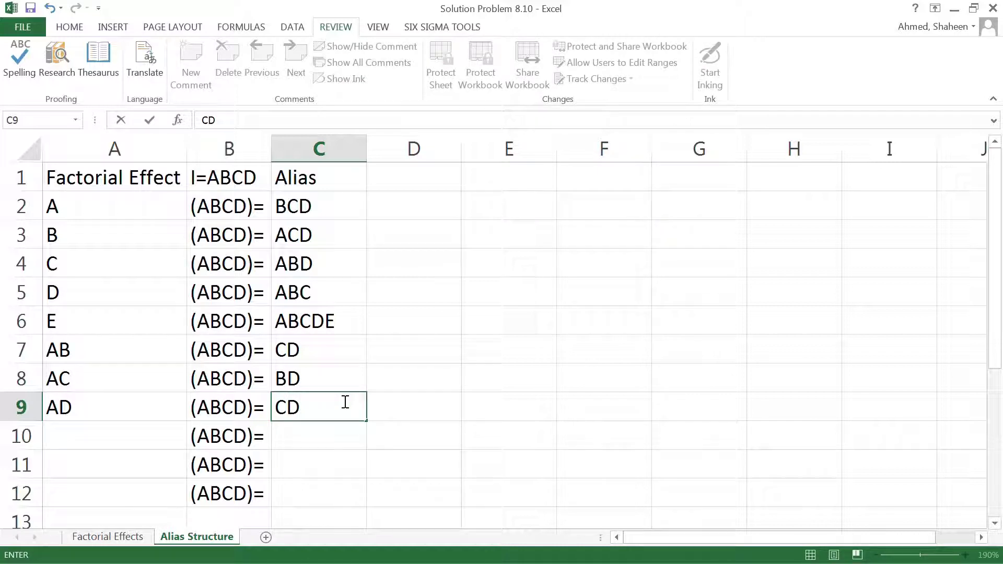
key("BackSpace")
key("BackSpace")
type("BC")
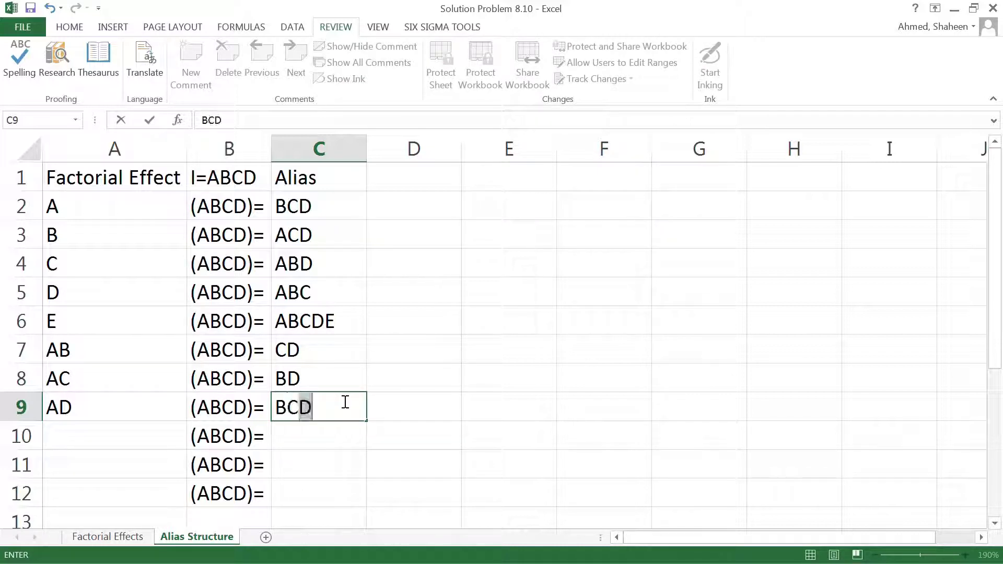
key("Return")
Correct the alias of AD in C9 to BC, without the extra autocompleted letter.
left_click(321, 404)
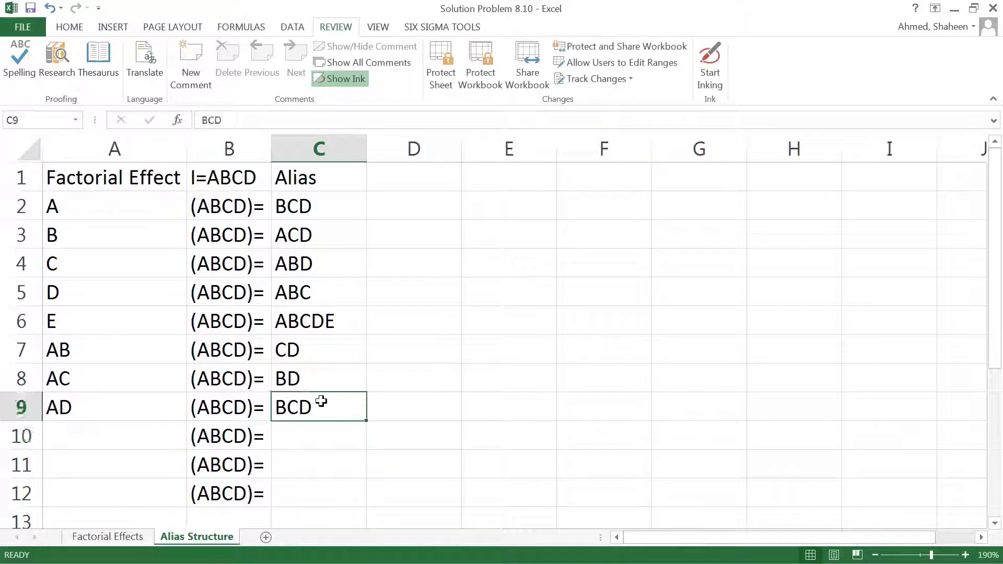
type("BC")
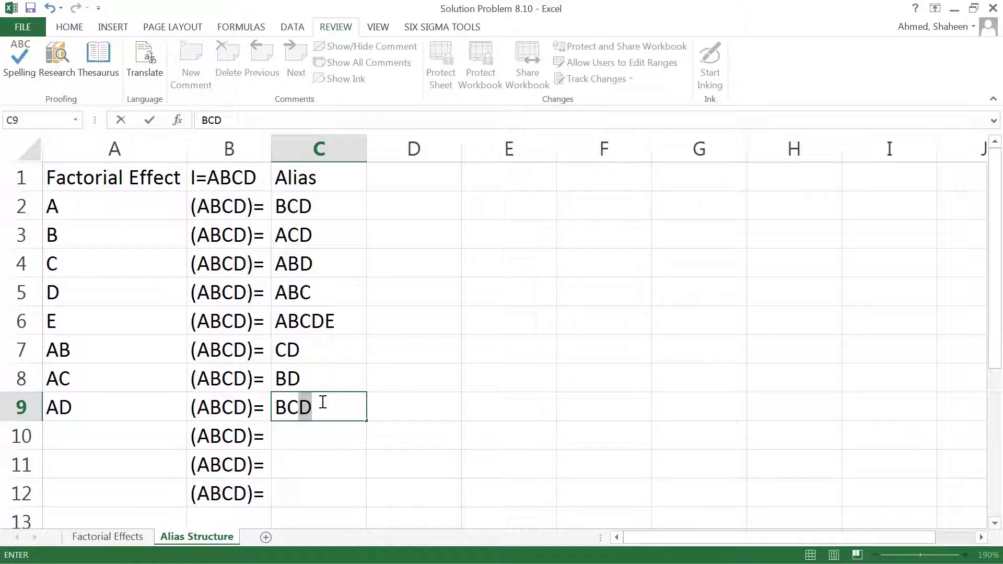
key("Delete")
key("Return")
type("\\")
key("BackSpace")
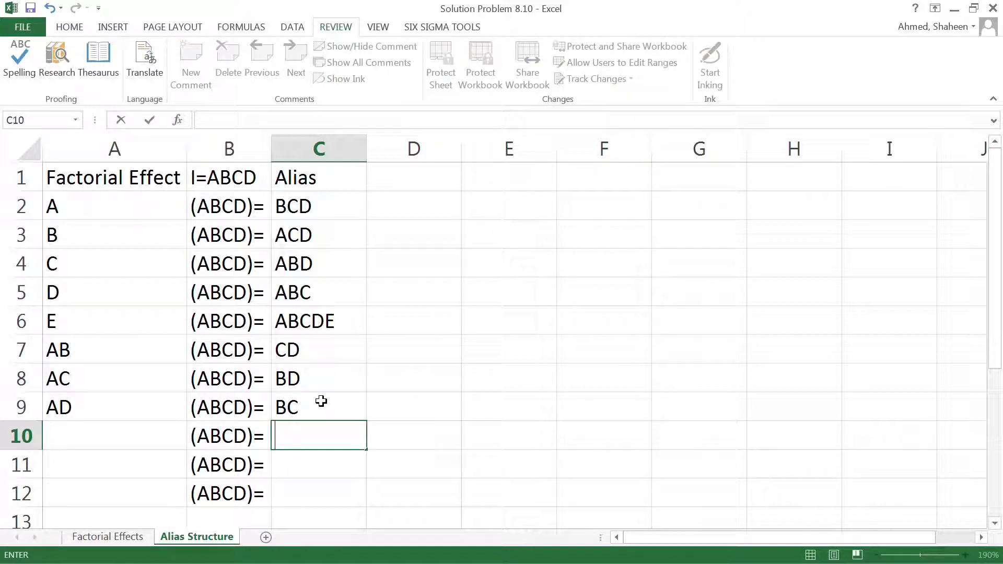
Enter factorial effect AE in A10 with its alias BCDE in C10.
left_click(166, 432)
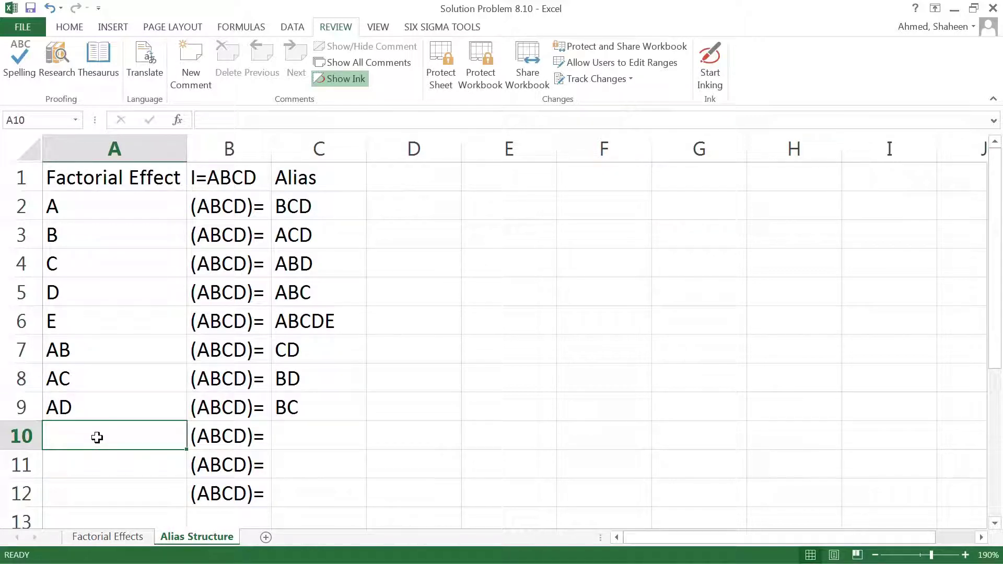
type("AE")
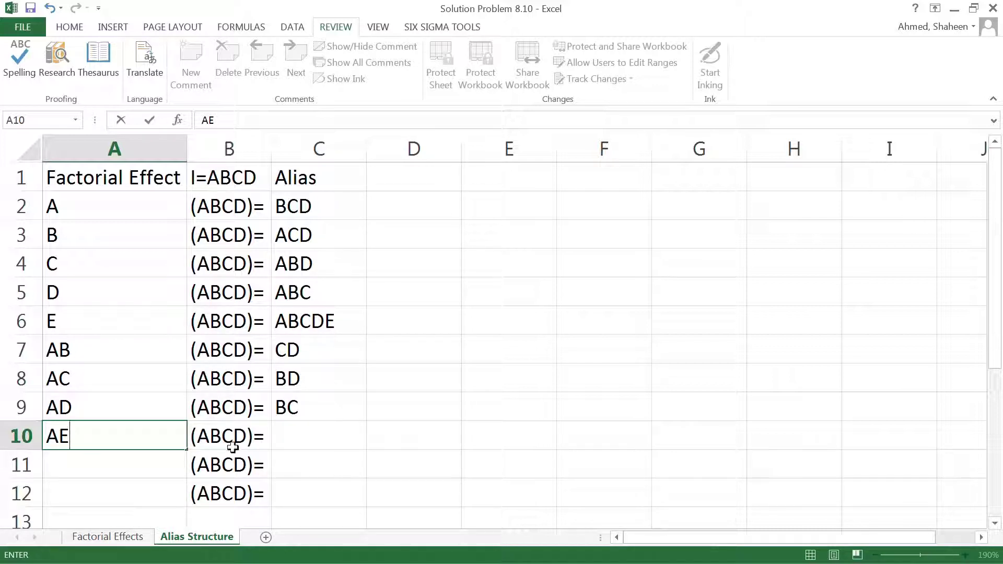
left_click(311, 434)
type("B")
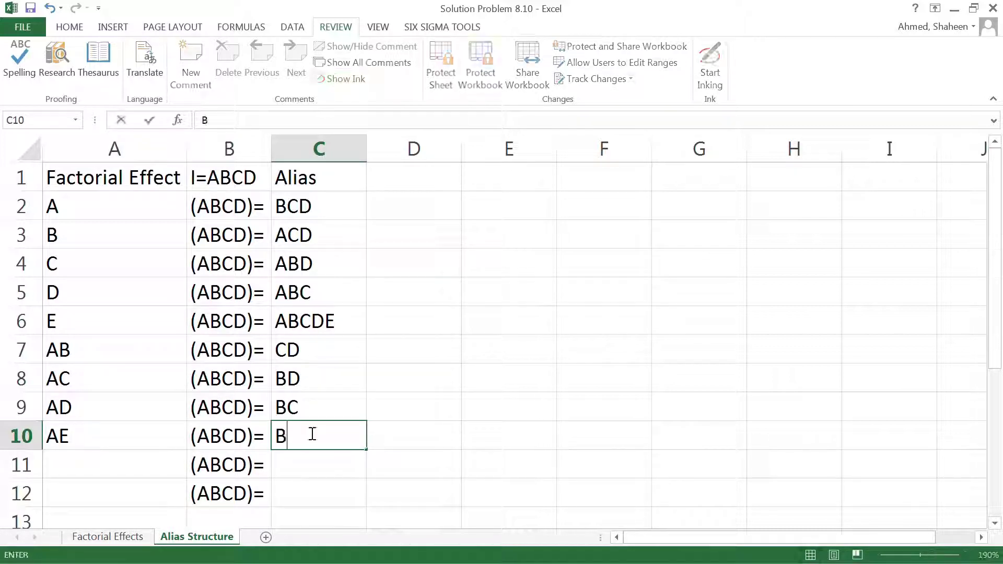
type("CDE")
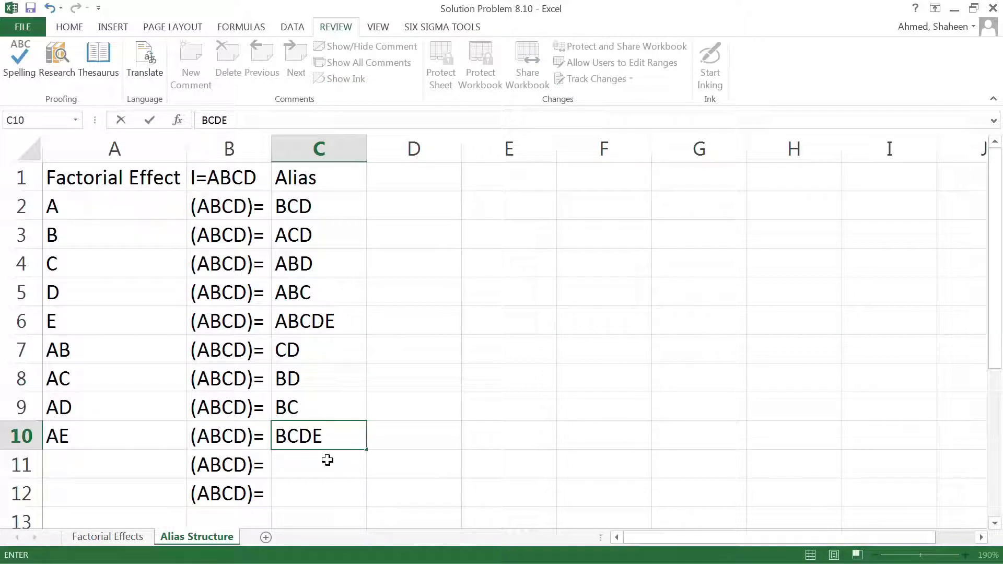
Enter BE in A11 as the next two-factor interaction after the AB to AE effects.
left_click(128, 466)
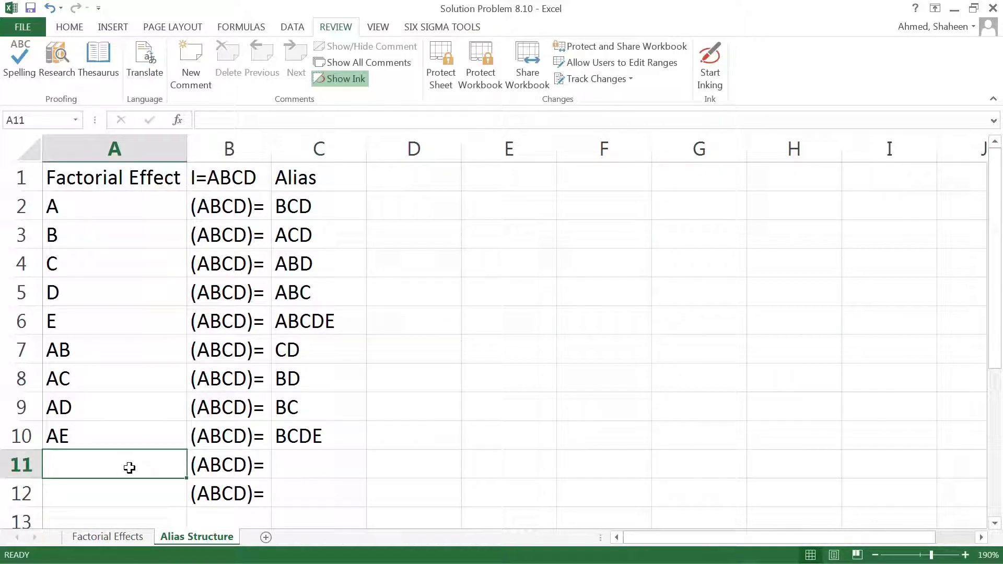
left_click_drag(96, 349, 91, 450)
left_click(84, 465)
type("B")
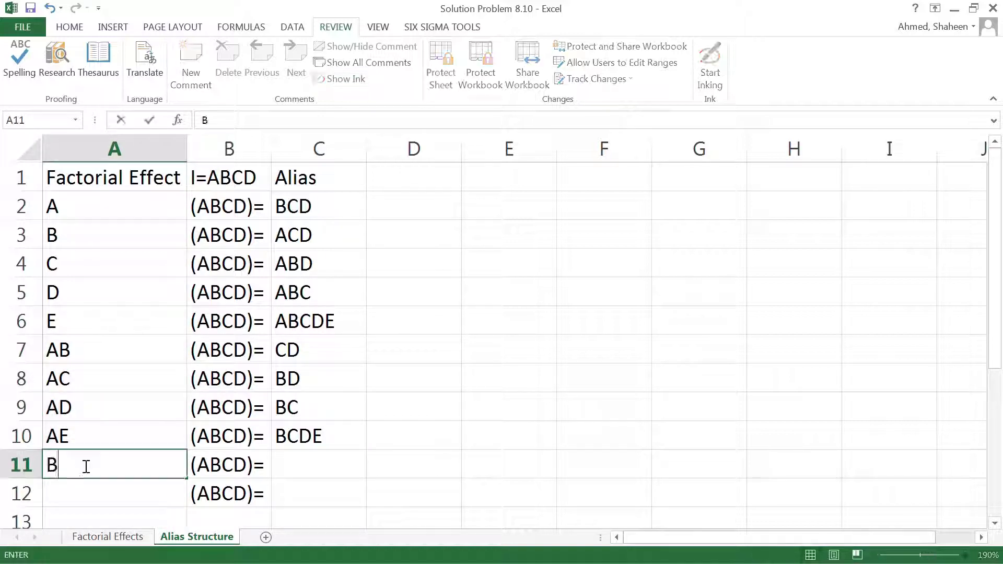
type("E")
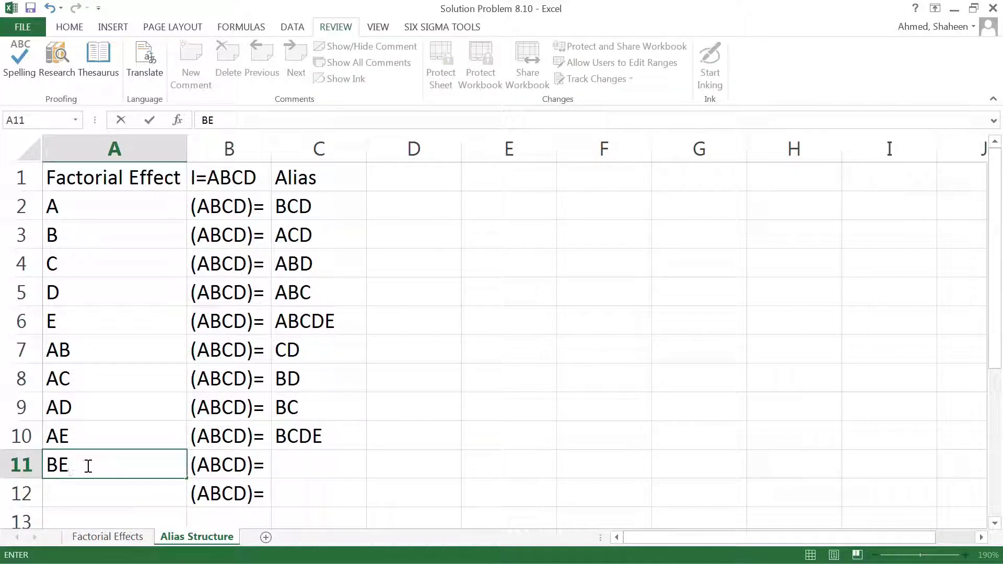
Enter ACDE in C11 as the alias of factorial effect BE.
left_click(305, 465)
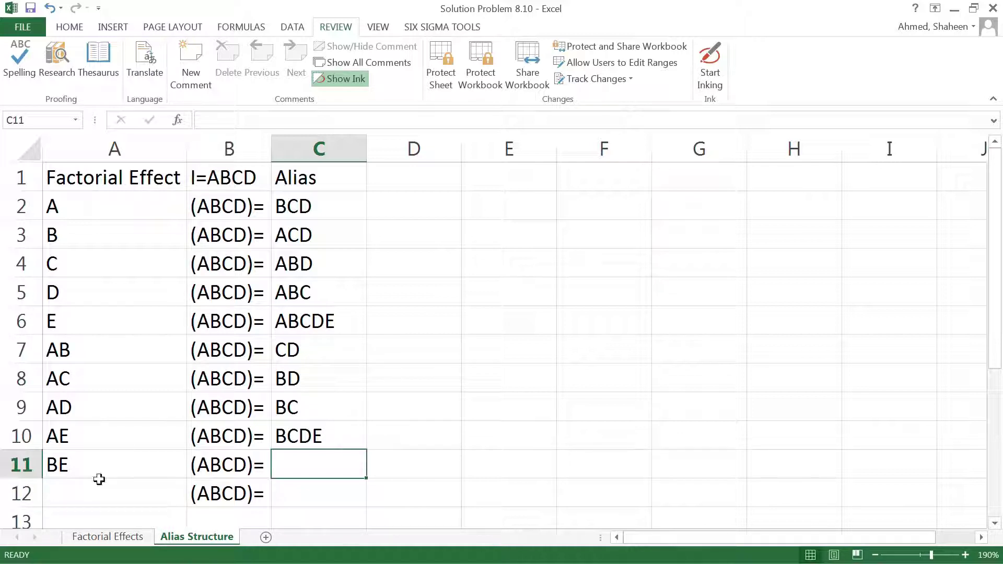
left_click(310, 409)
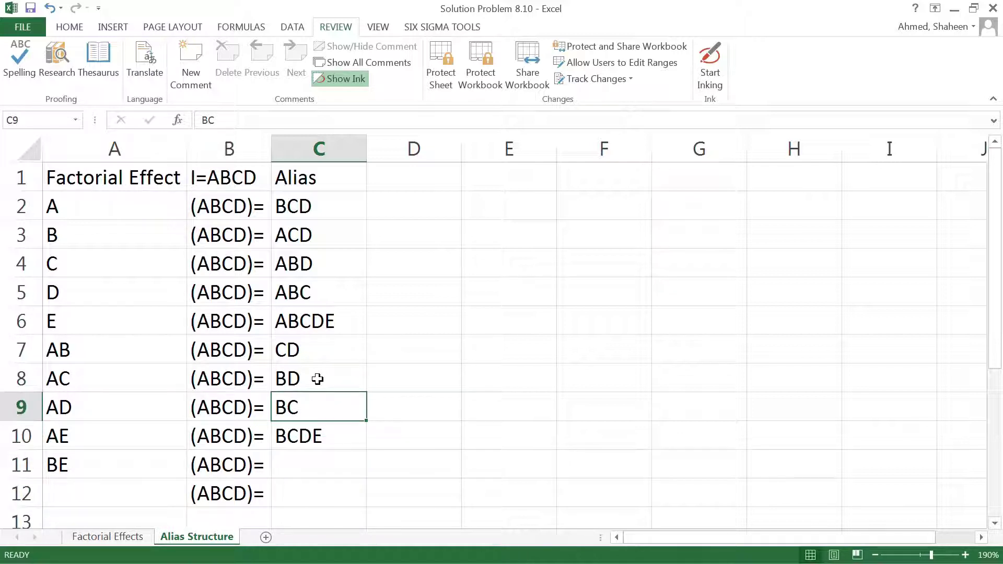
left_click(318, 379)
left_click(113, 466)
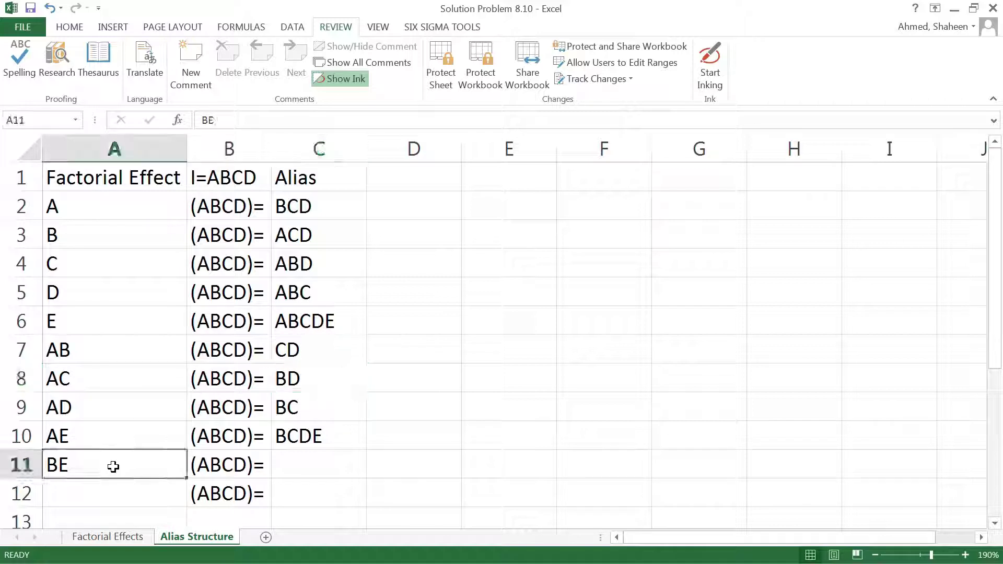
left_click(306, 463)
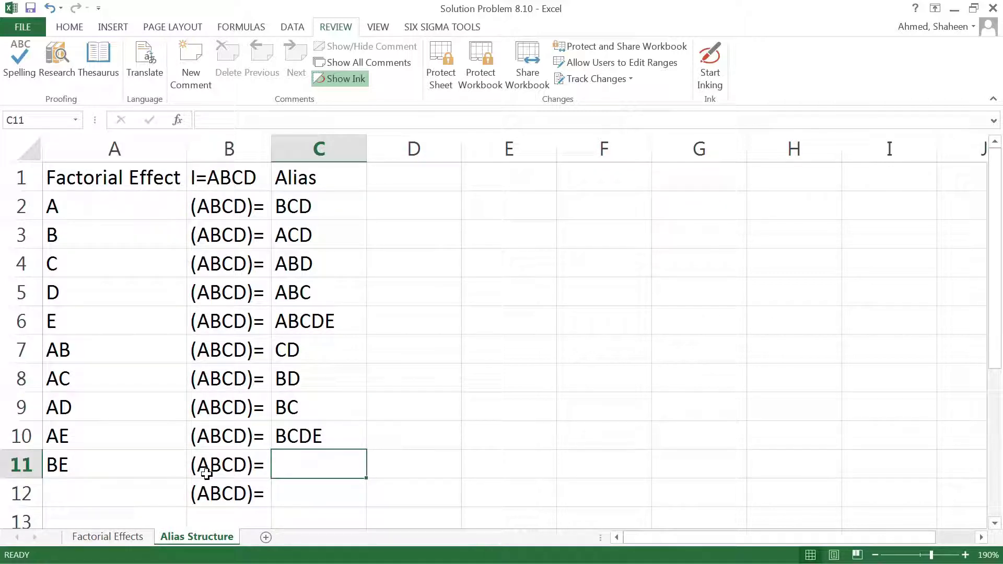
type("A")
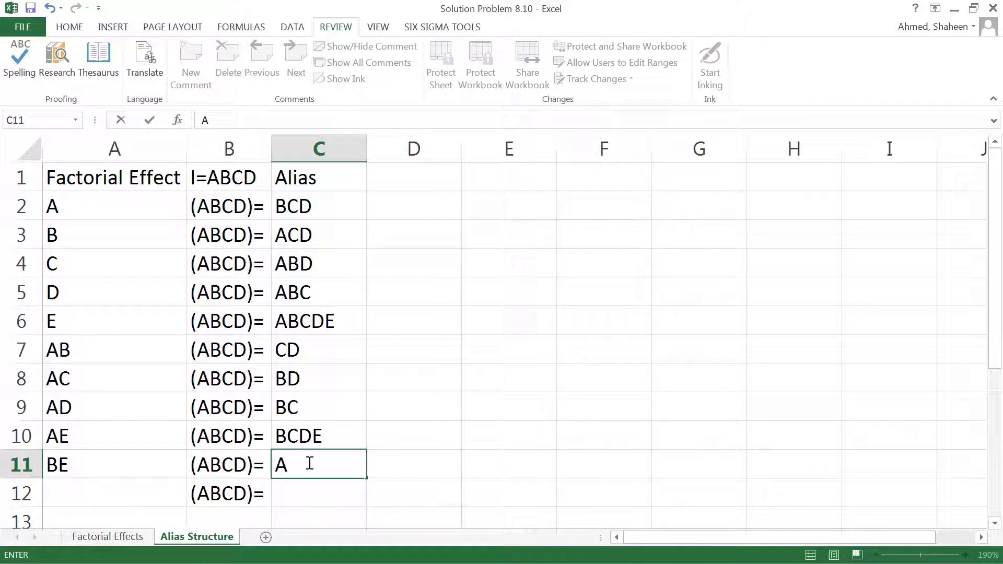
type("CDE")
left_click(325, 492)
Enter factorial effect CE in A12 with its alias ABDE in C12.
left_click(126, 493)
type("CE")
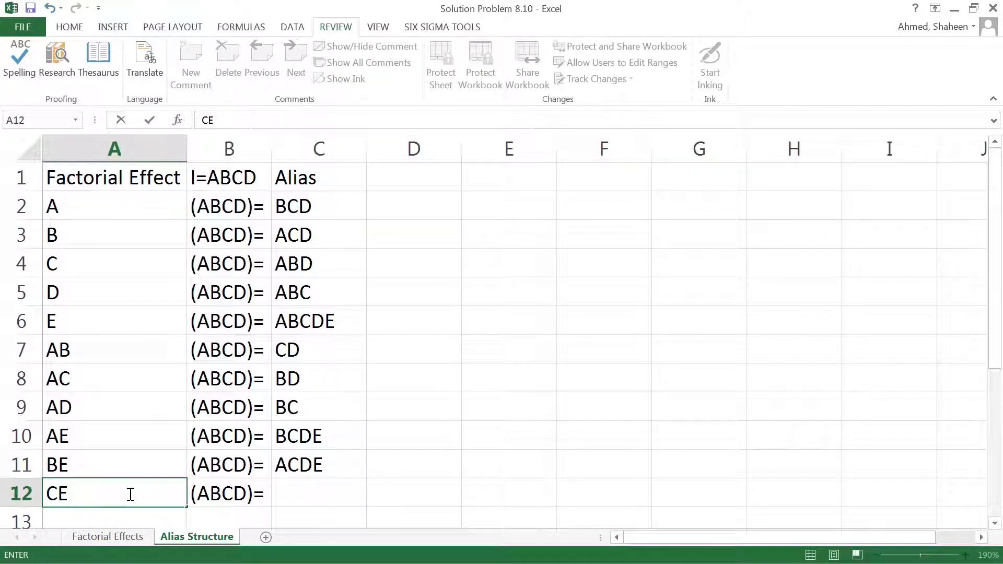
scroll(130, 494, "down", 1)
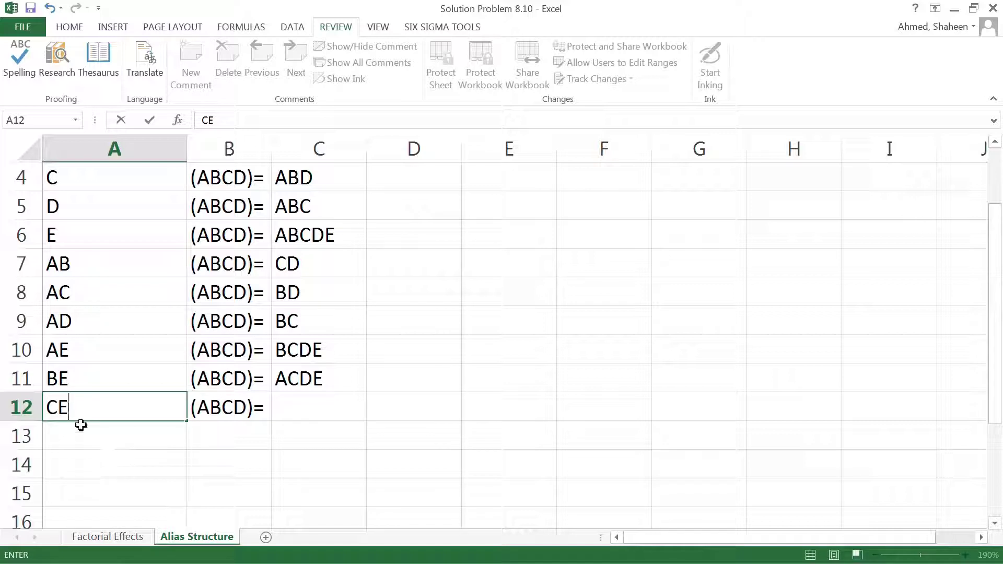
left_click(316, 414)
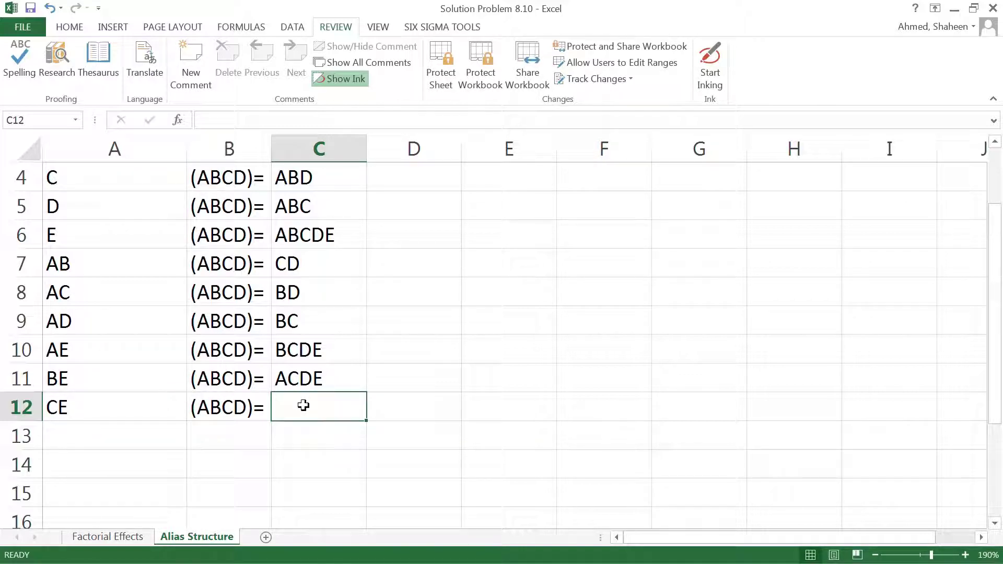
type("AB")
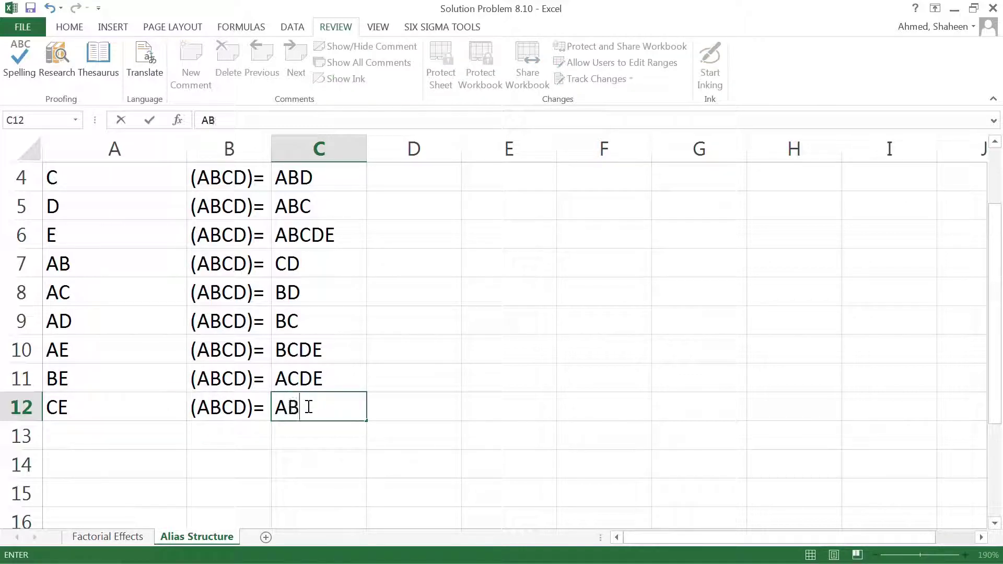
type("DE")
key("Return")
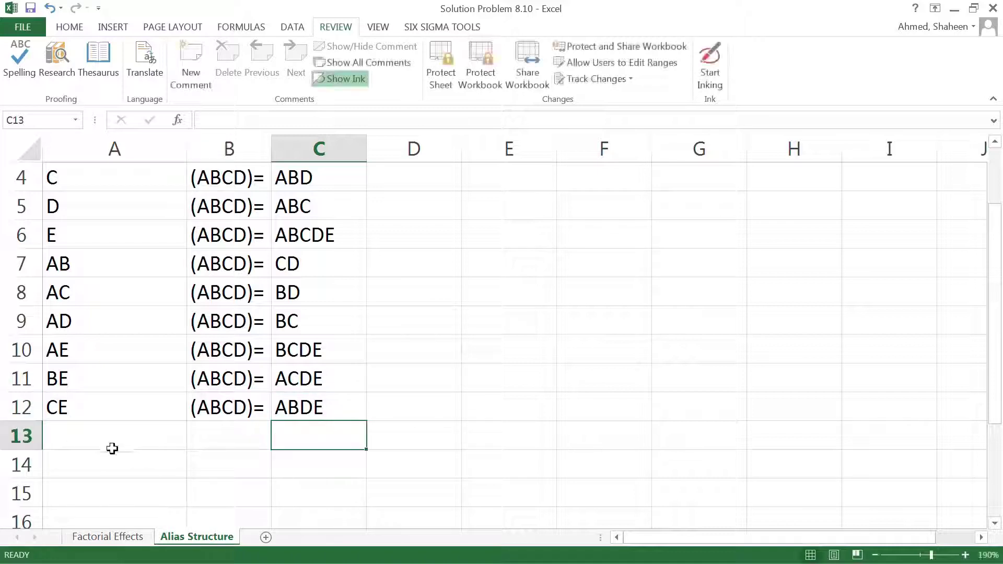
Enter factorial effect DE in A13, extend the (ABCD)= label to B13, and enter its alias ABCE in C13.
left_click(99, 432)
type("DE")
left_click(229, 435)
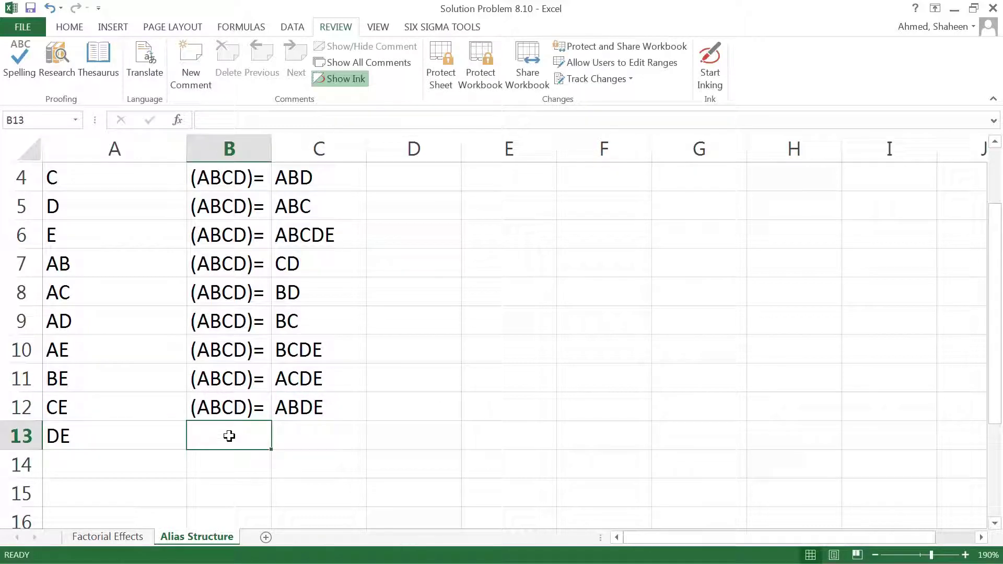
left_click(259, 410)
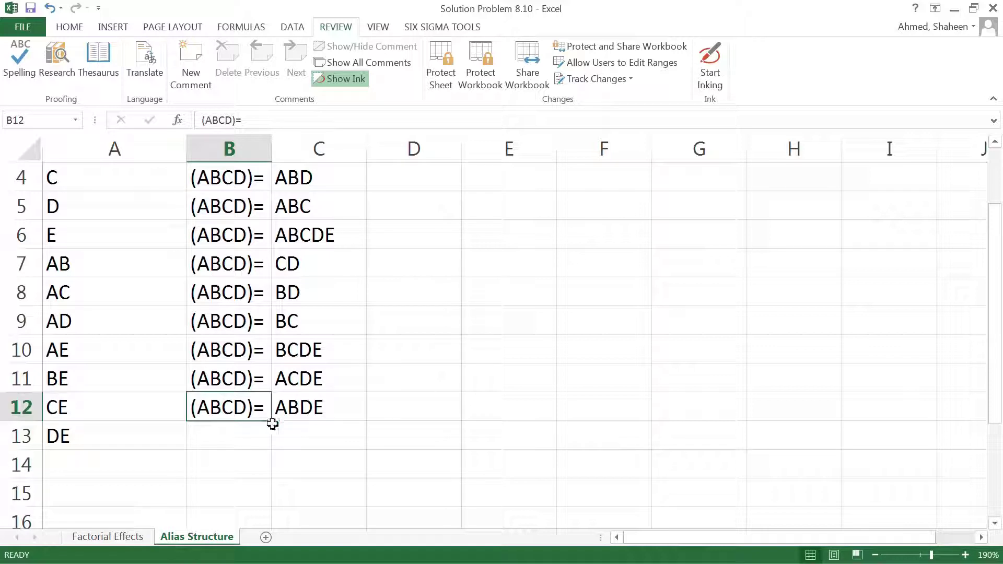
left_click_drag(271, 423, 271, 450)
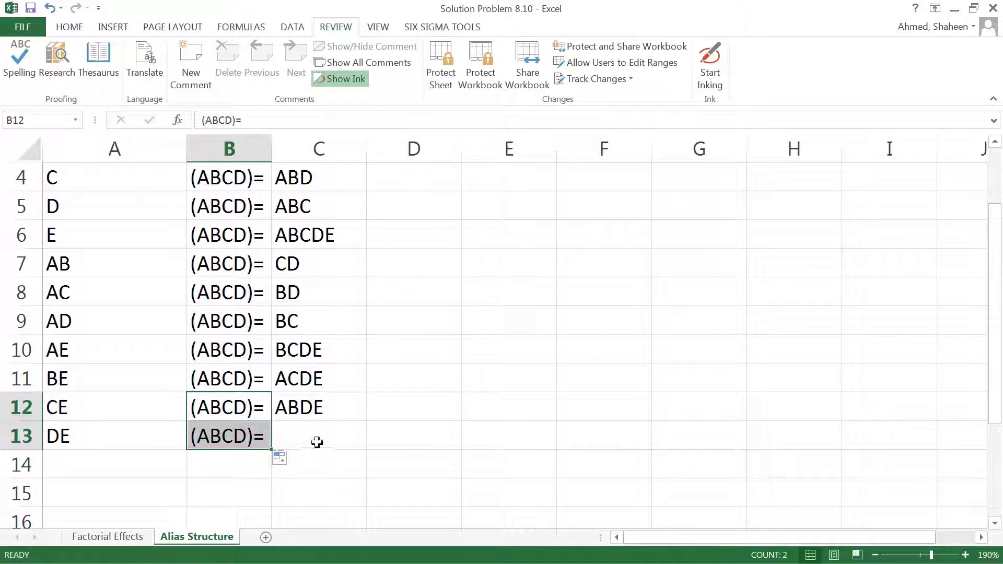
left_click(338, 441)
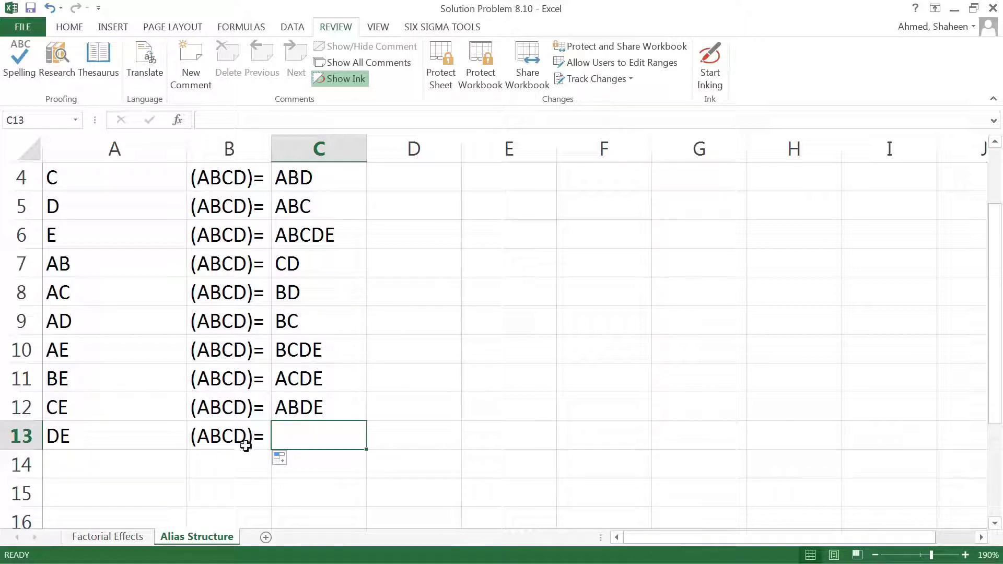
type("ABCE")
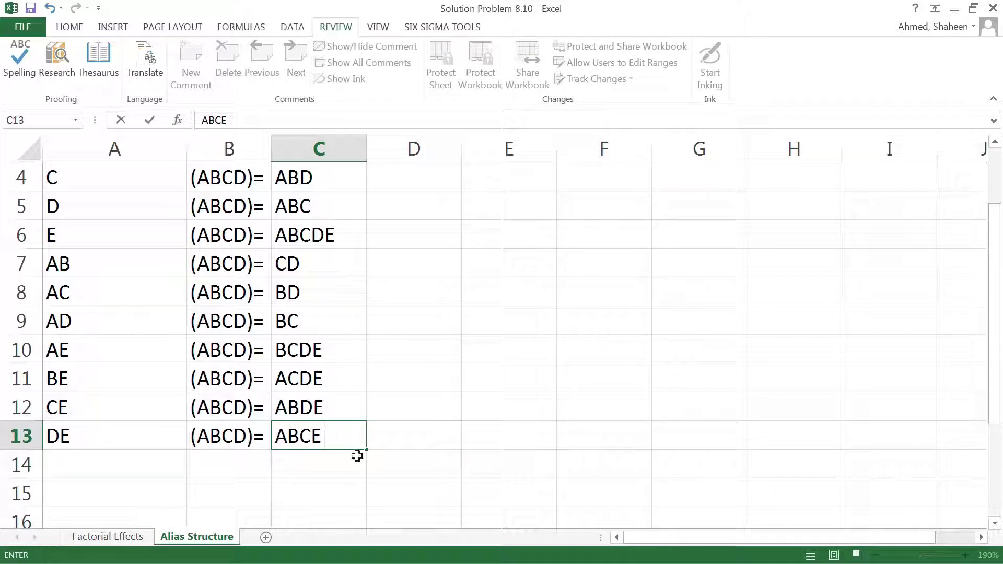
key("Return")
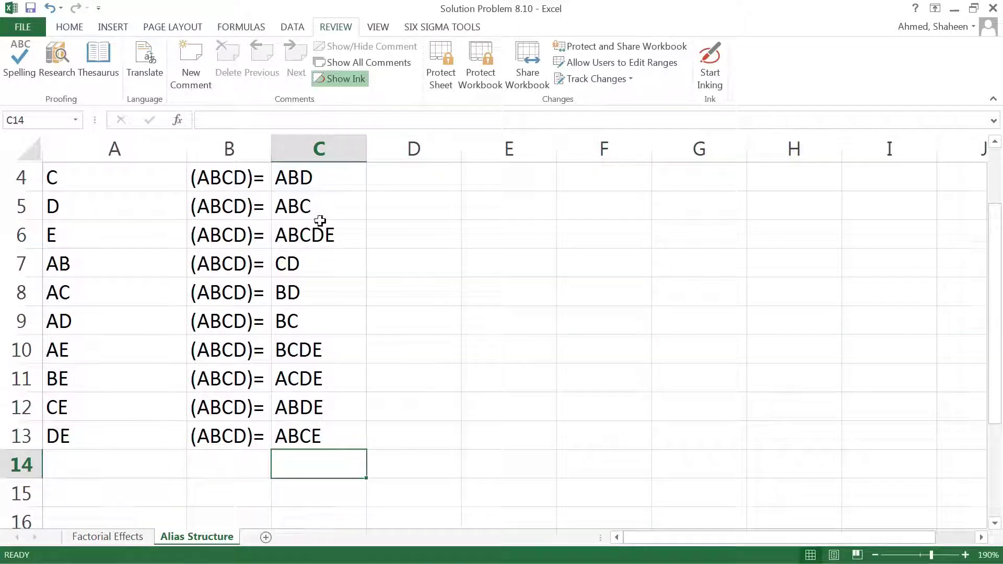
Insert a blank column before the Factorial Effect column.
scroll(230, 286, "up", 1)
scroll(230, 286, "up", 2)
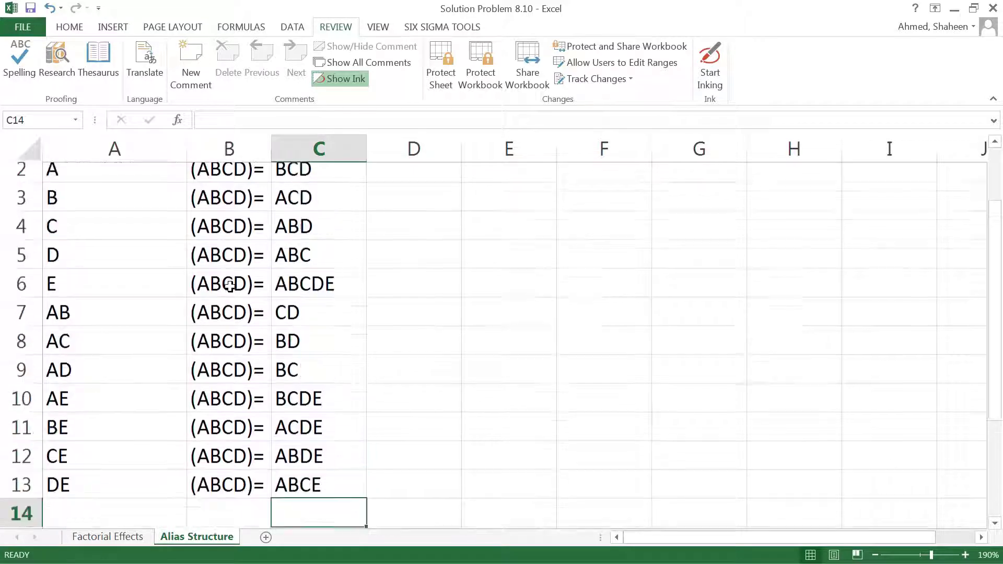
left_click(75, 150)
right_click(74, 150)
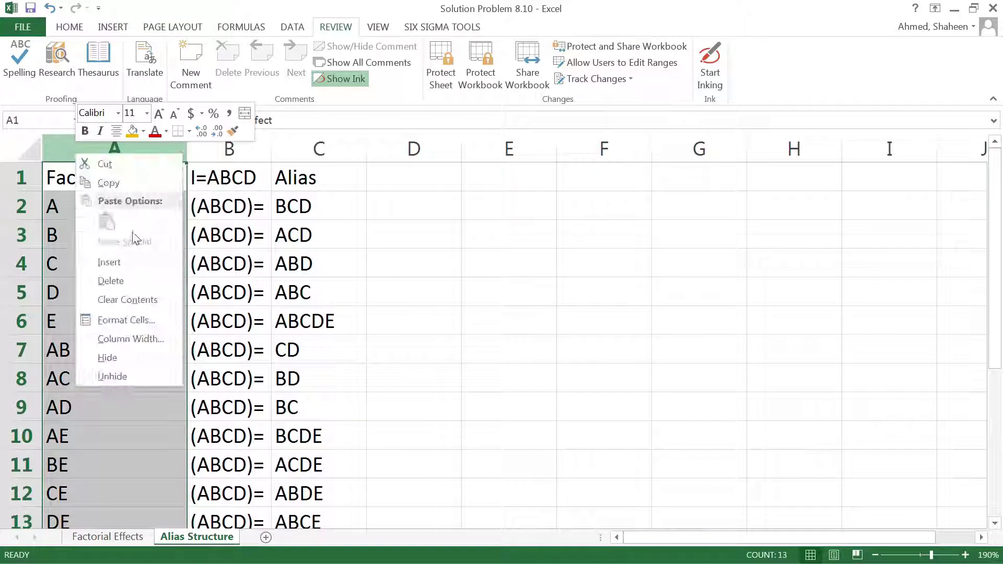
left_click(132, 264)
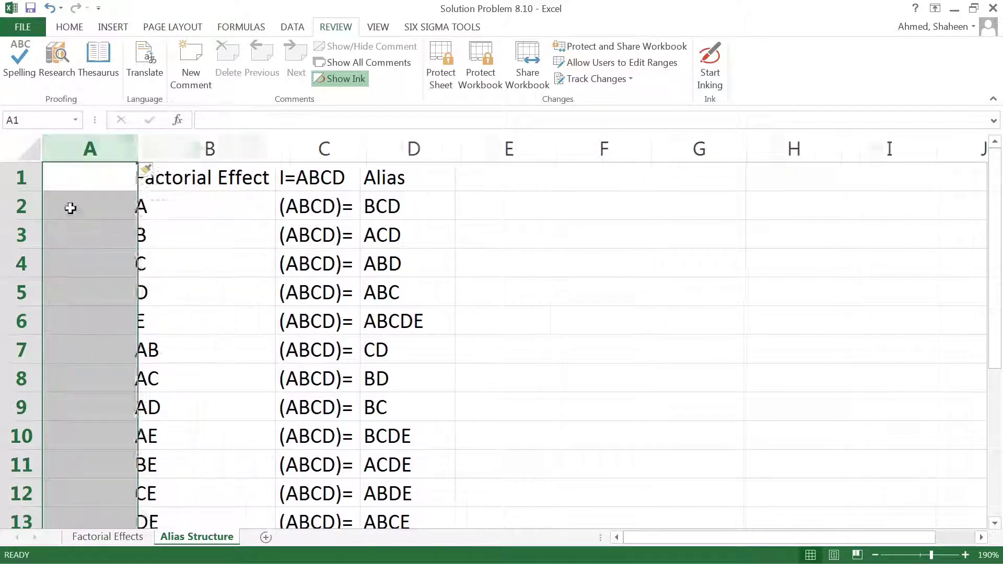
Enter the header ID in A1 of the new column.
left_click(94, 172)
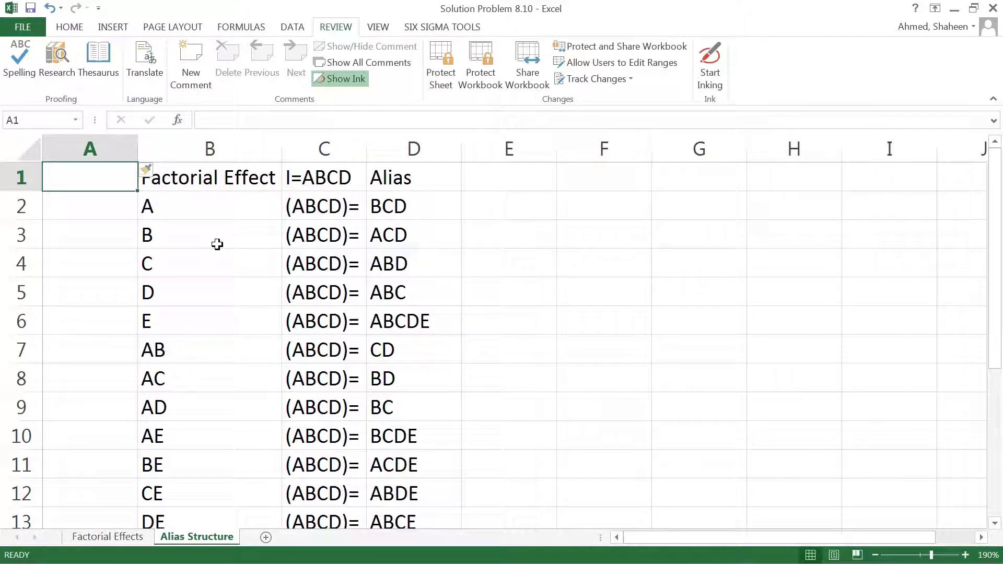
type("id")
key("BackSpace")
key("BackSpace")
type("id")
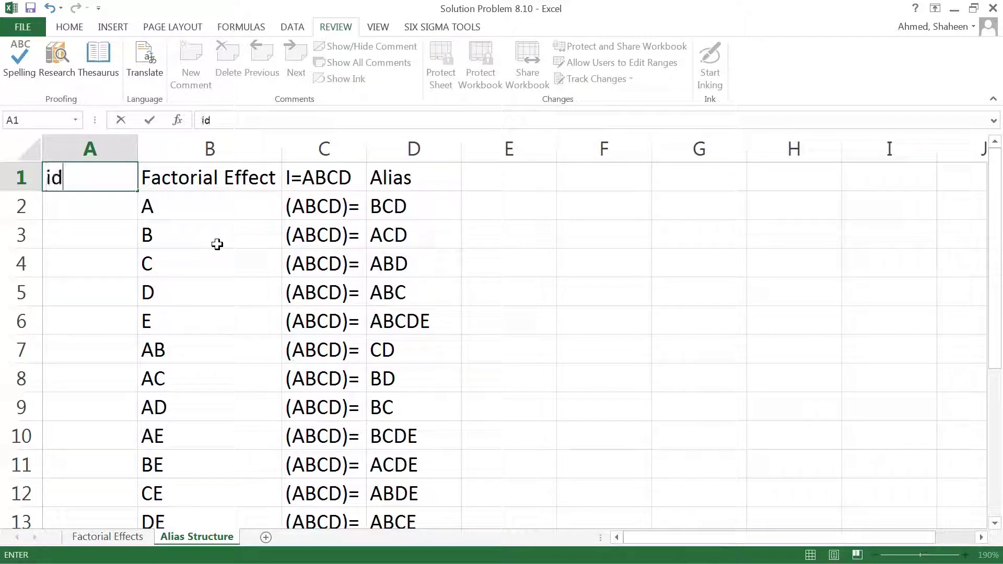
key("BackSpace")
key("BackSpace")
type("ID")
key("Return")
Number the factorial effects 1 to 12 in A2:A13 by starting the series and filling it down.
type("1")
key("Return")
type("2")
key("Return")
type("3")
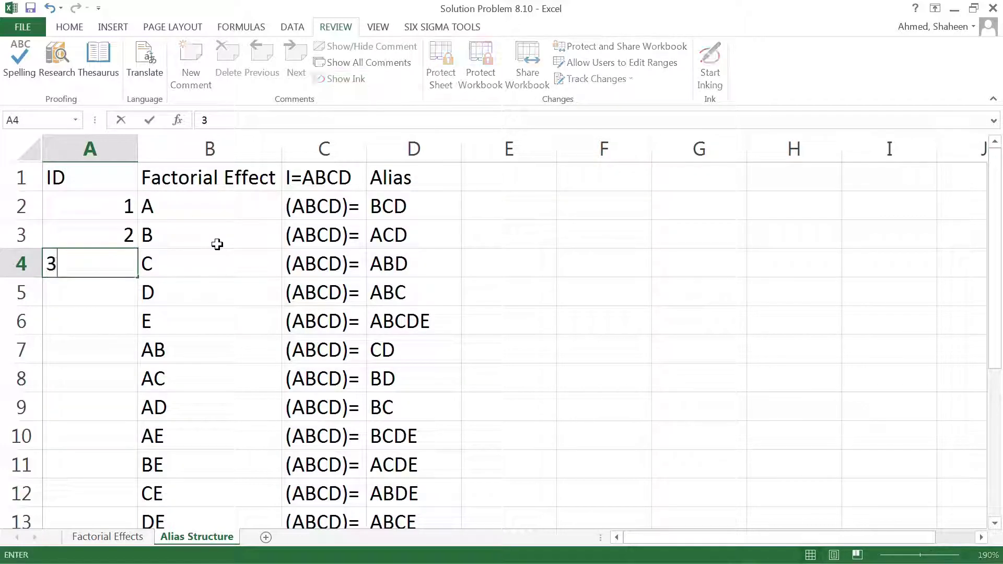
left_click(108, 345)
left_click_drag(120, 232, 129, 274)
double_click(137, 277)
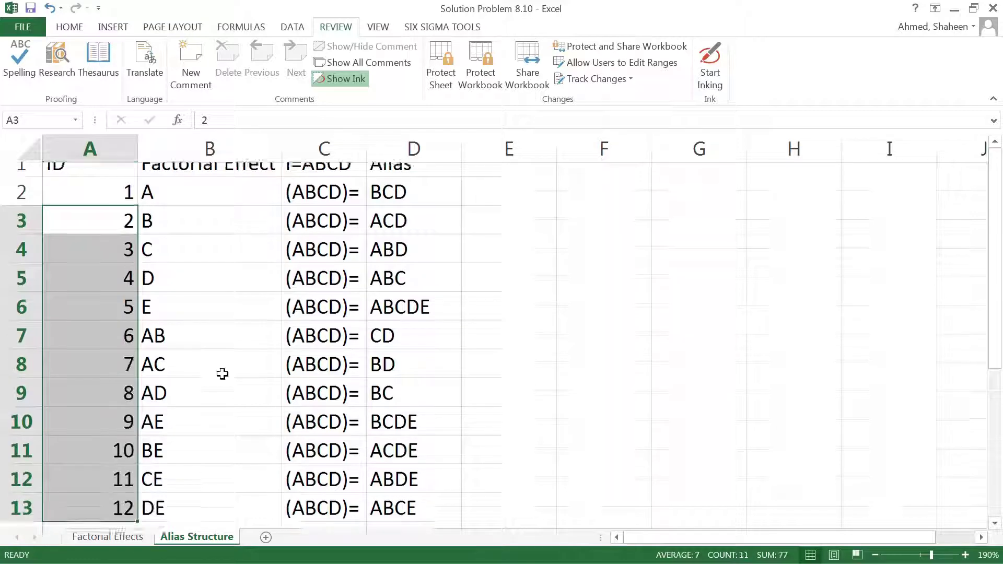
Compare the effects listed in B2:B13 with the effect counts and Total DF on the Factorial Effects sheet.
left_click(21, 177)
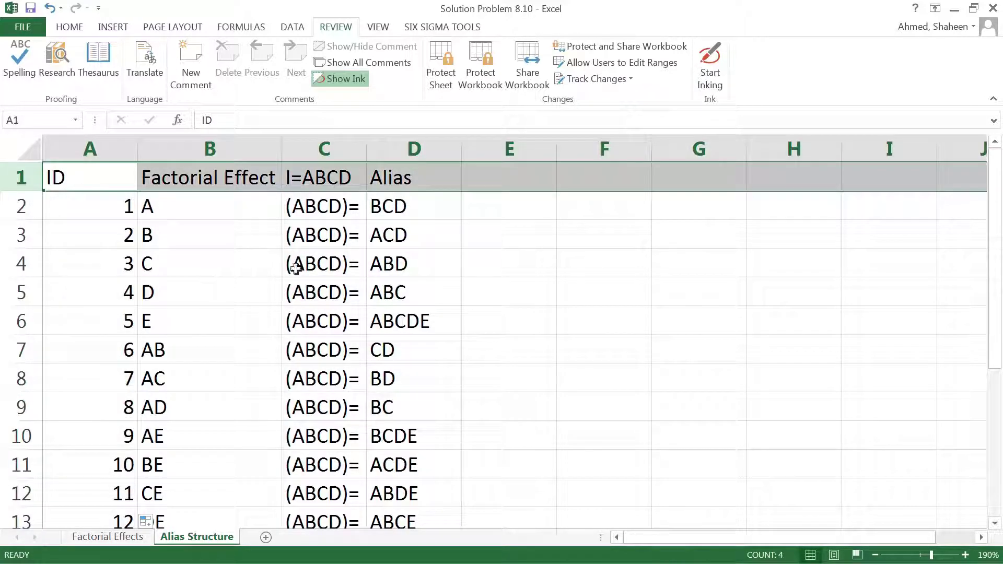
scroll(302, 318, "down", 1, "ctrl")
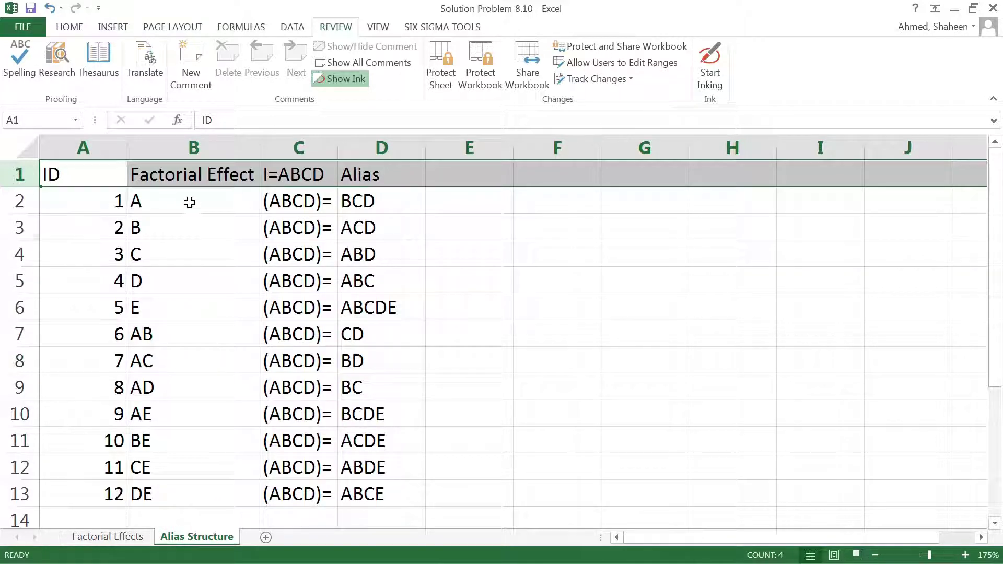
left_click_drag(189, 202, 189, 487)
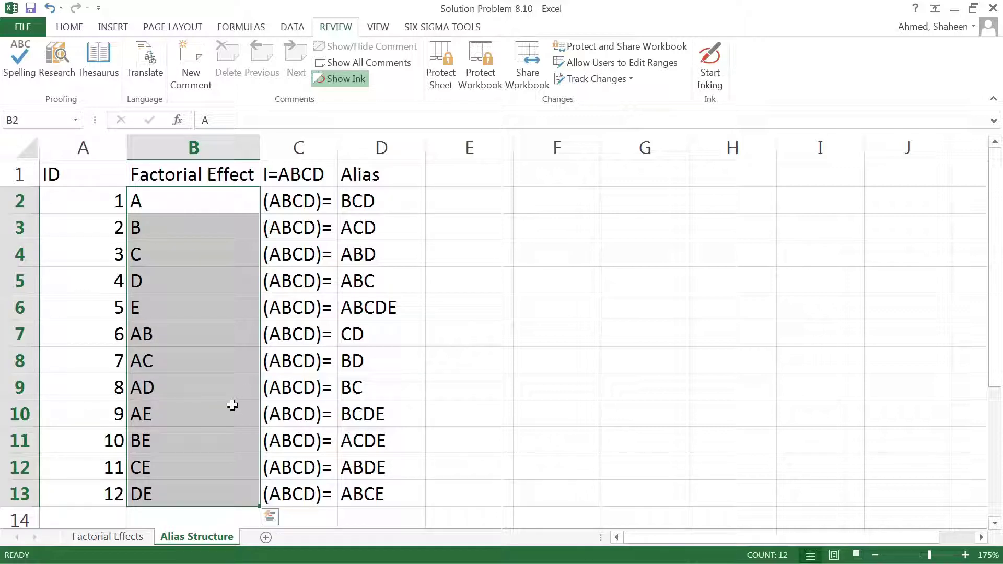
left_click(137, 538)
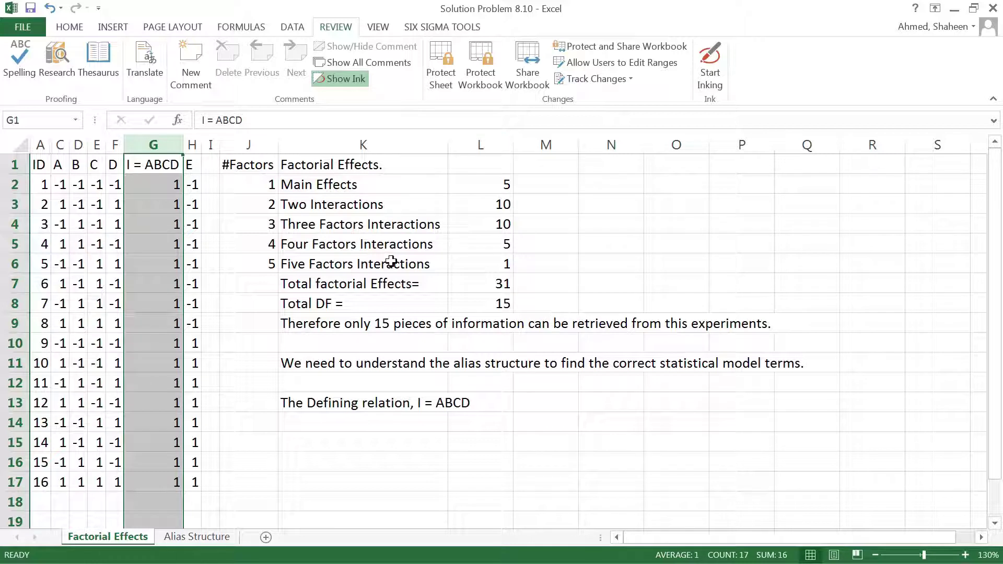
left_click(212, 539)
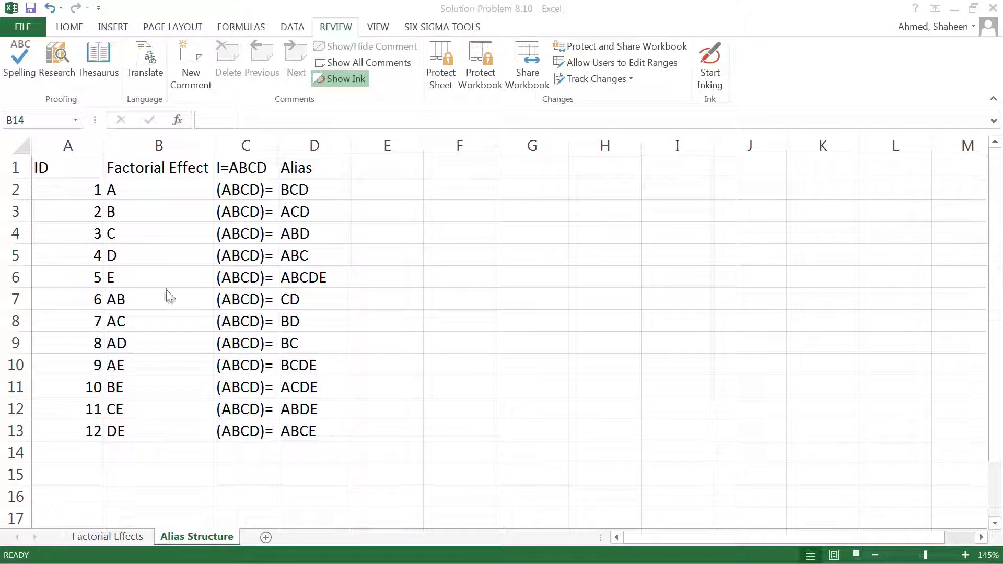
left_click(126, 537)
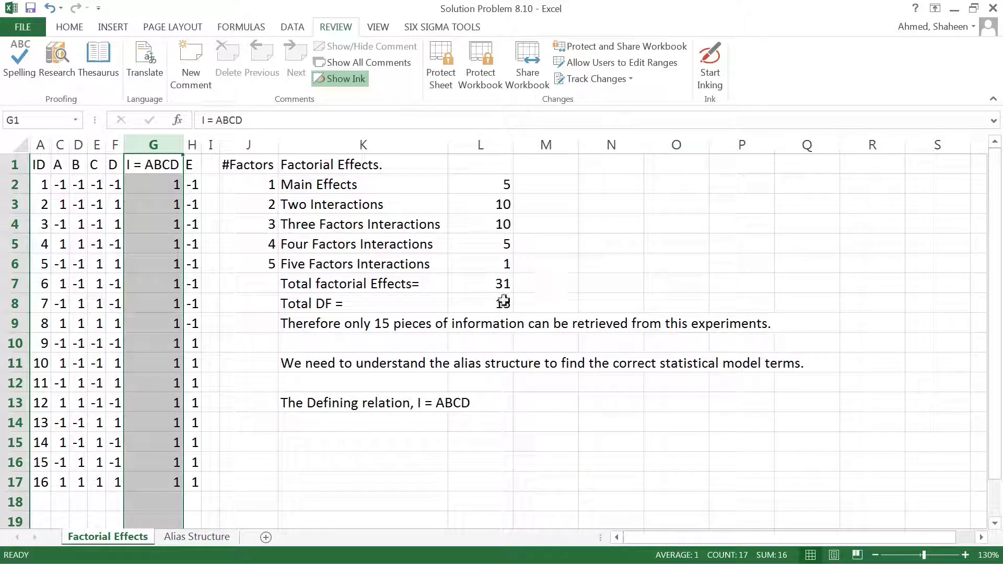
left_click_drag(393, 308, 468, 319)
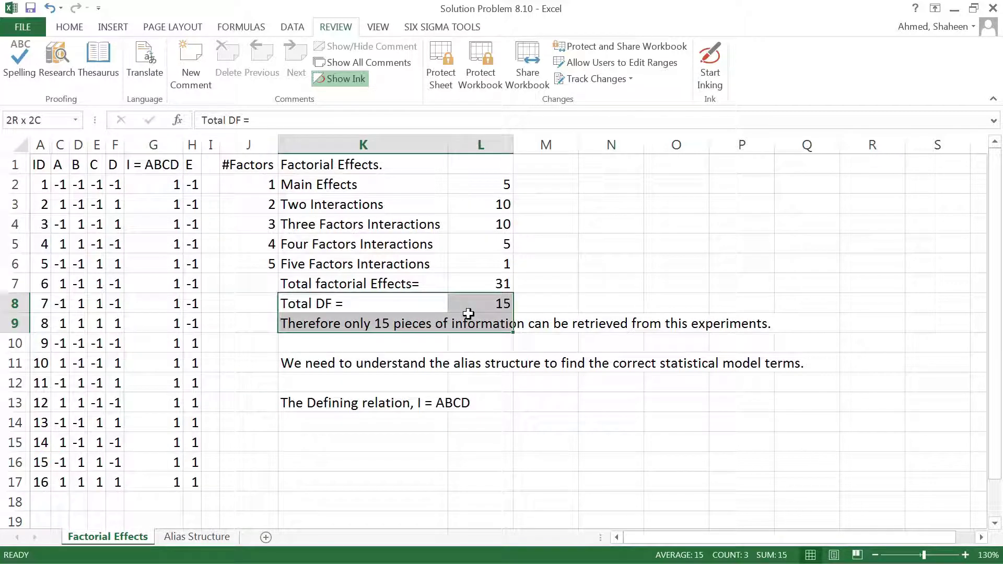
left_click(209, 543)
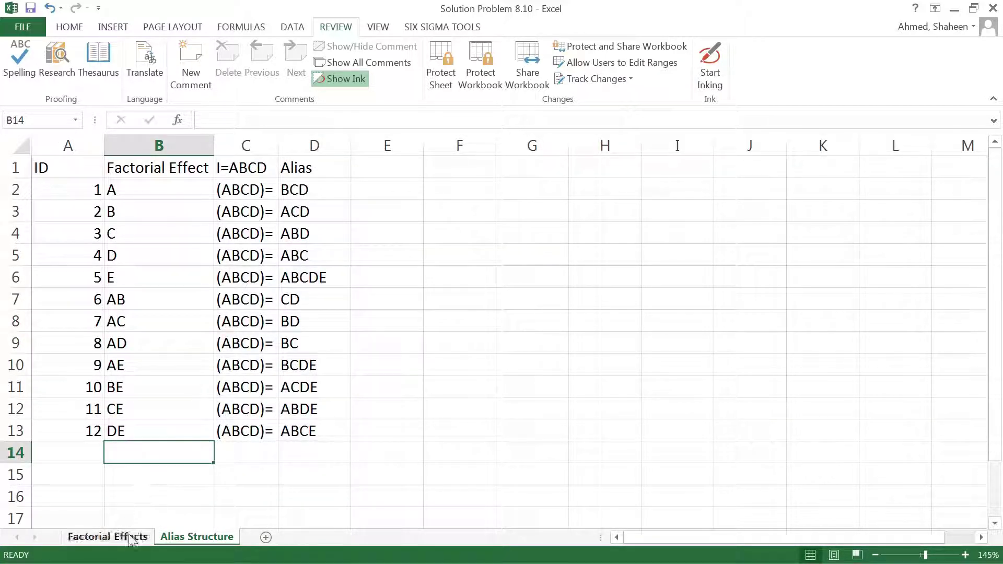
Review the two-factor interactions on the Alias Structure sheet in both the Factorial Effect and Alias columns.
left_click_drag(157, 301, 149, 313)
left_click(147, 307)
left_click(141, 322)
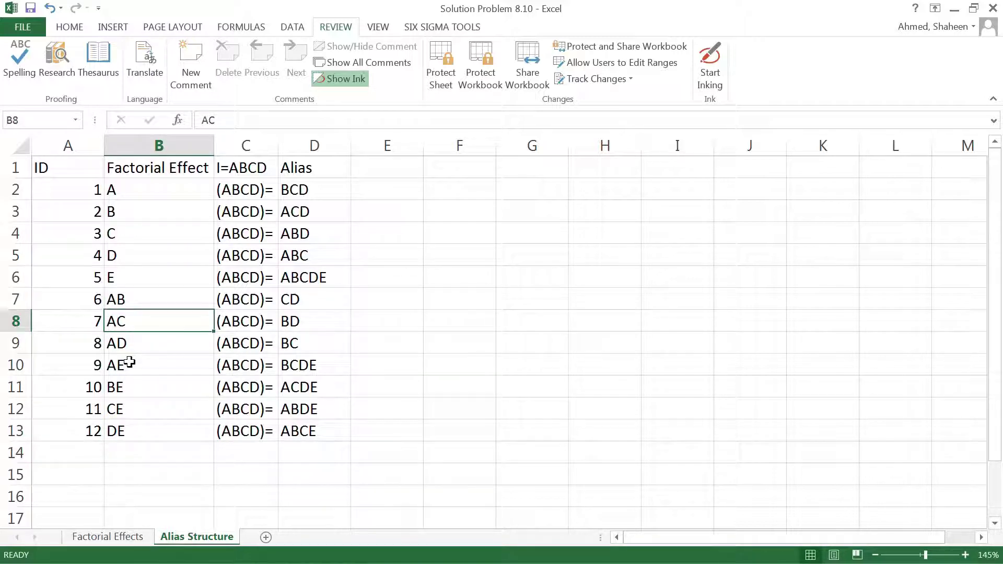
left_click(128, 343)
left_click(132, 365)
left_click(134, 387)
left_click(134, 407)
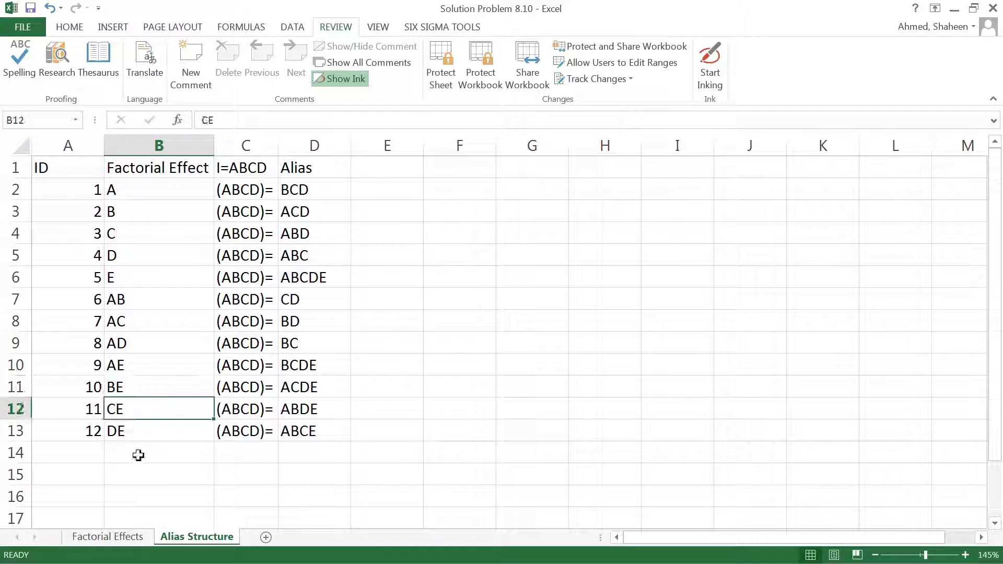
left_click(138, 453)
left_click(307, 298)
left_click(306, 337)
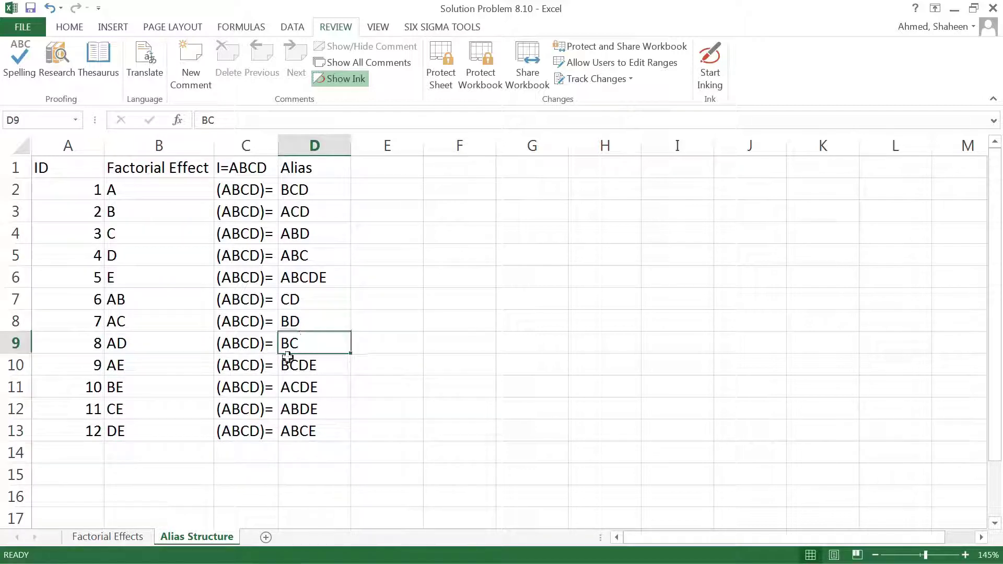
Check the two- and three-factor interaction counts on the Factorial Effects sheet against the three-factor aliases in D2:D5.
left_click(138, 537)
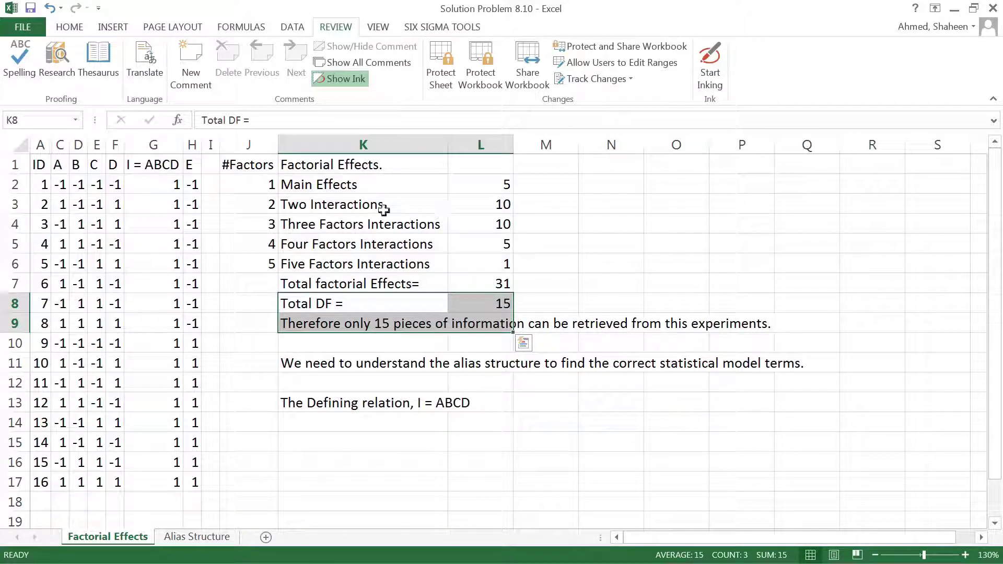
left_click_drag(383, 206, 479, 206)
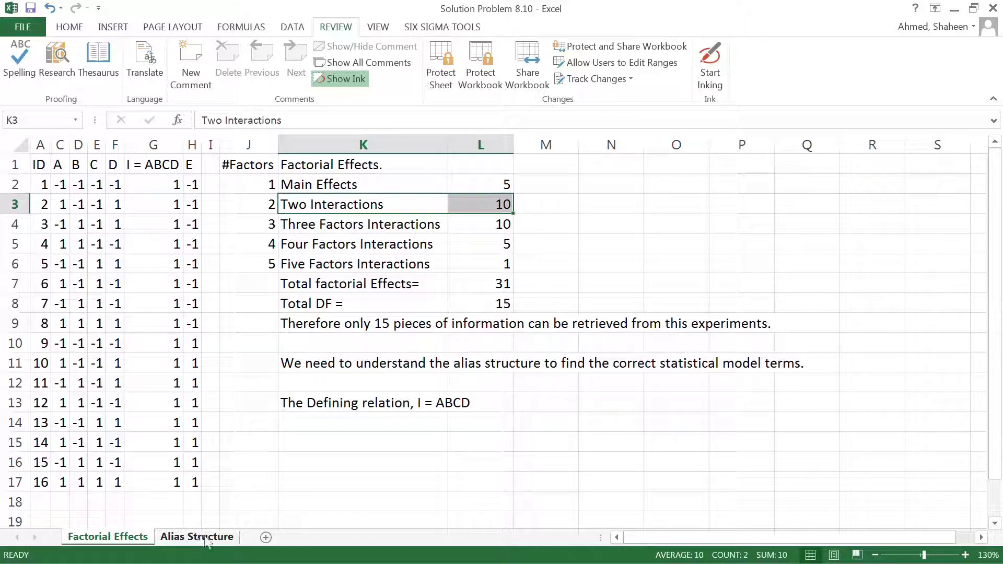
left_click(392, 226)
left_click_drag(456, 229, 486, 227)
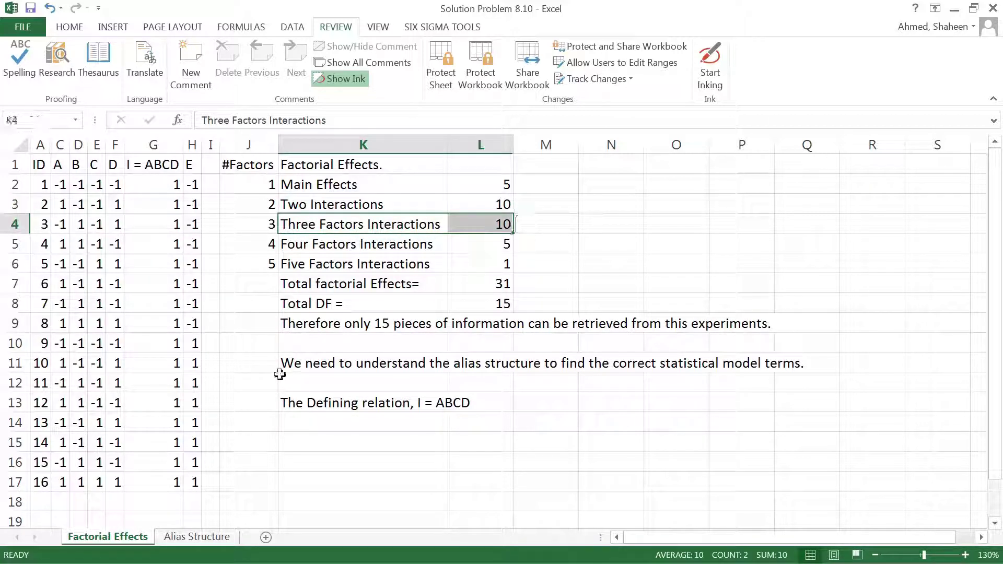
left_click(197, 537)
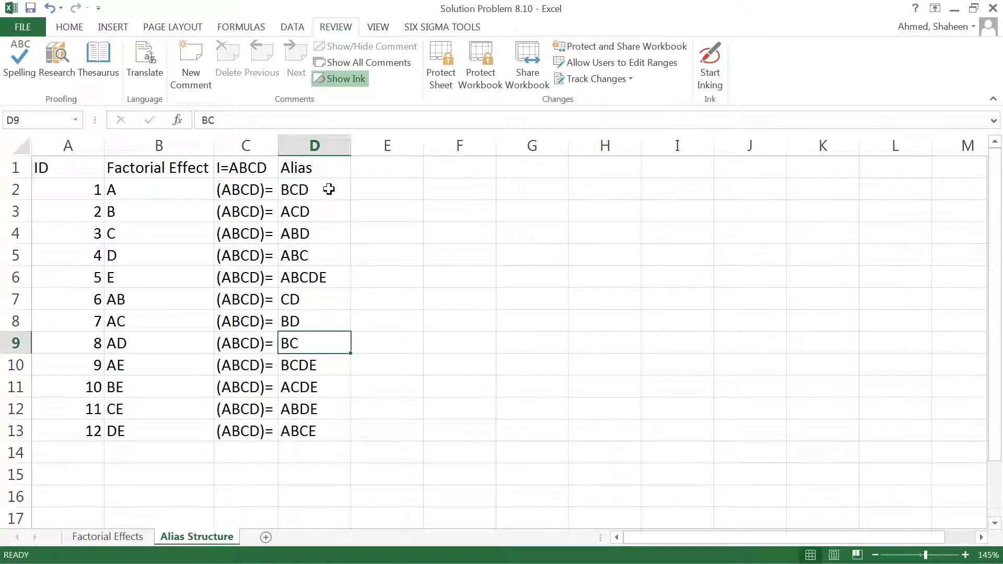
left_click_drag(328, 189, 327, 256)
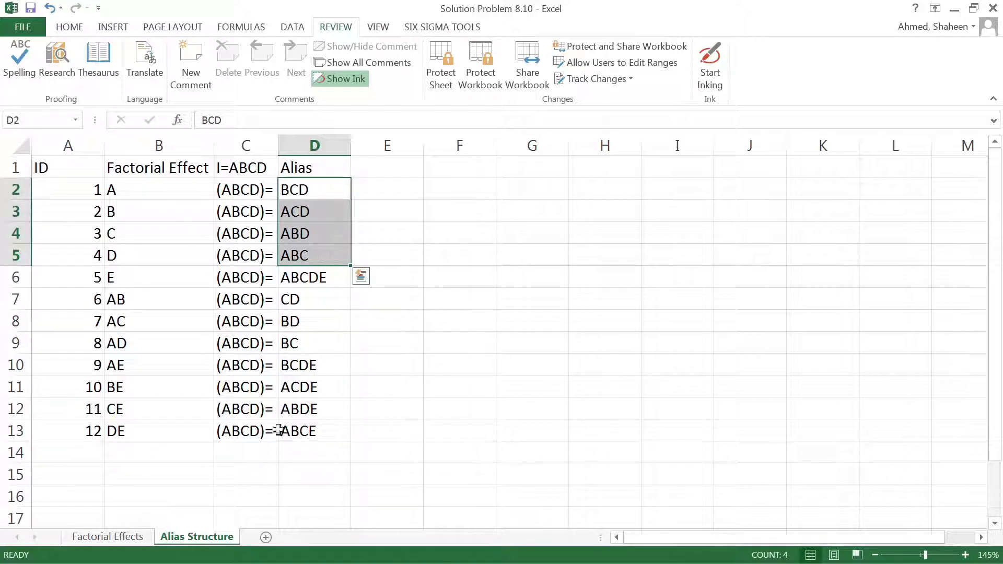
Enter ABE as the next factorial effect in B14 of the Alias Structure sheet.
left_click(144, 453)
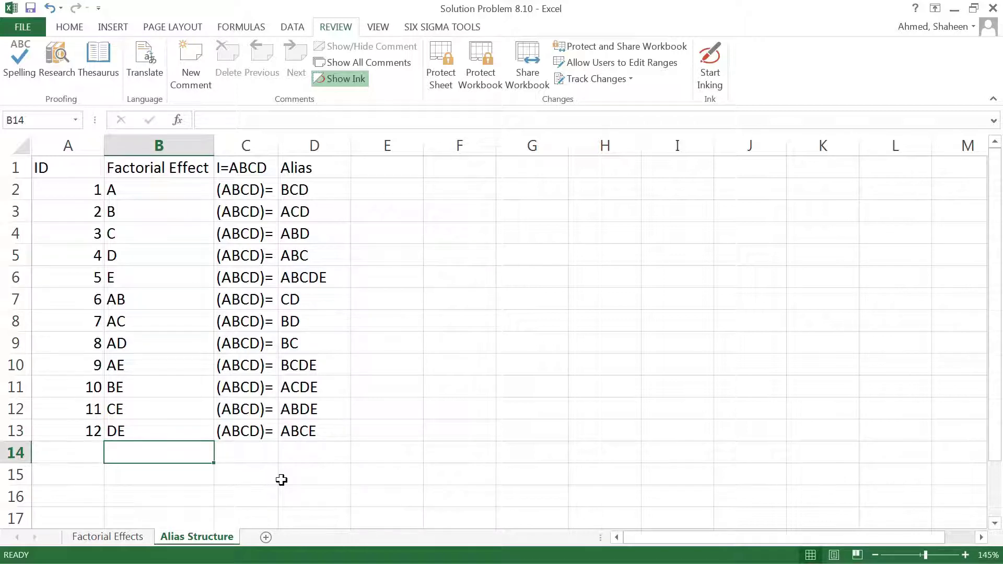
type("ab")
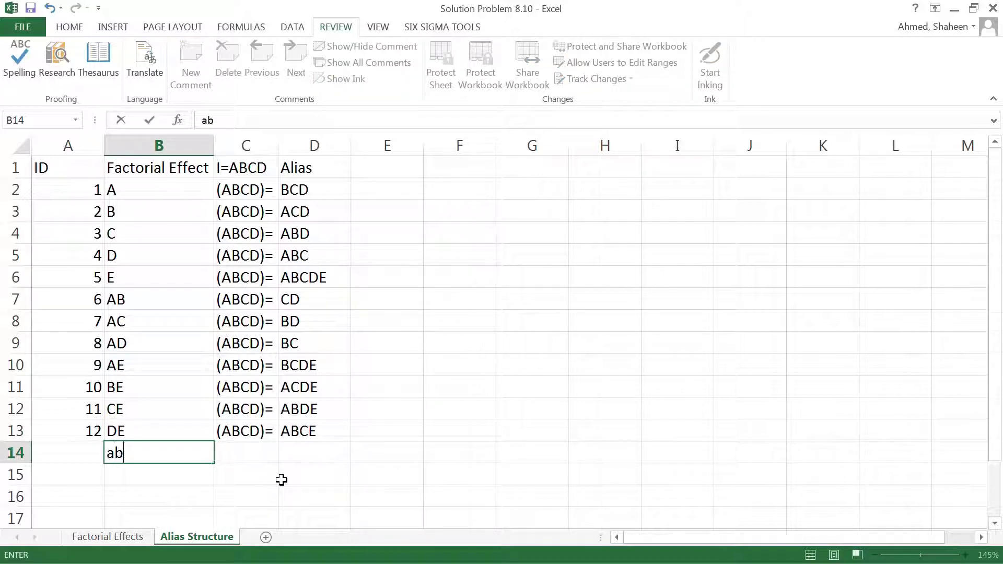
key("BackSpace")
key("BackSpace")
type("ABE")
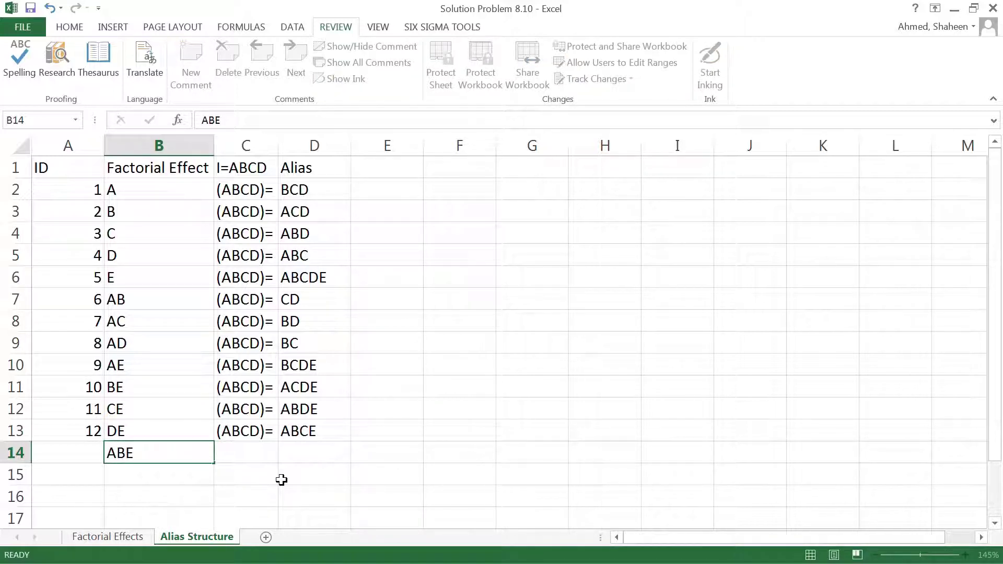
key("Tab")
Fill the (ABCD)= text from C13 down to C16 and enter CDE as the alias of ABE in D14.
left_click(261, 433)
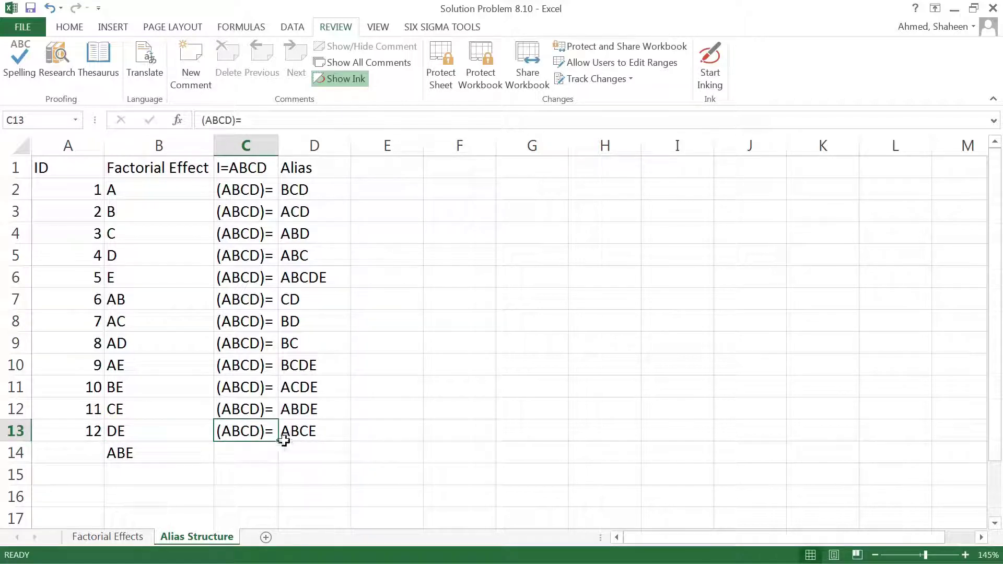
left_click_drag(279, 443, 273, 499)
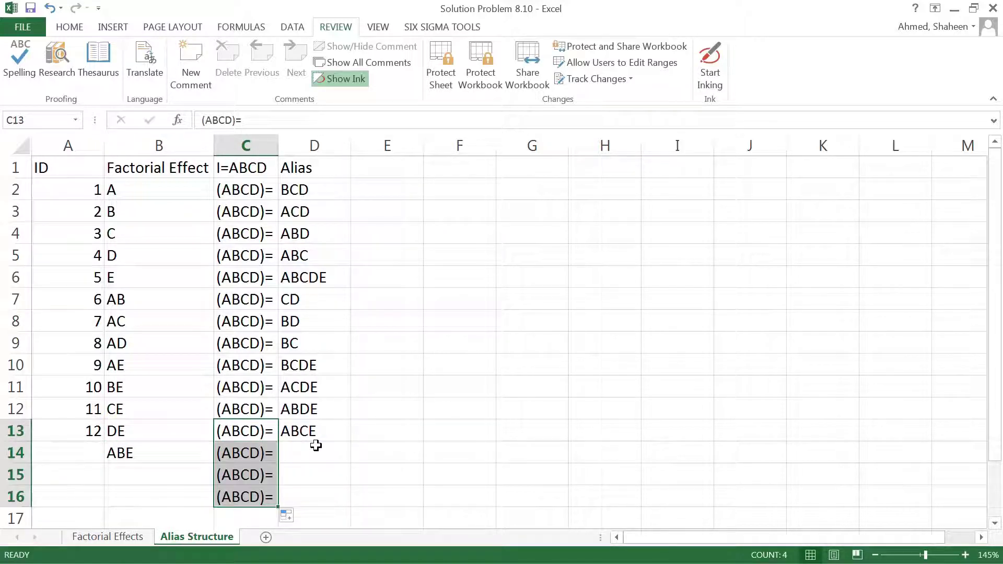
left_click(319, 452)
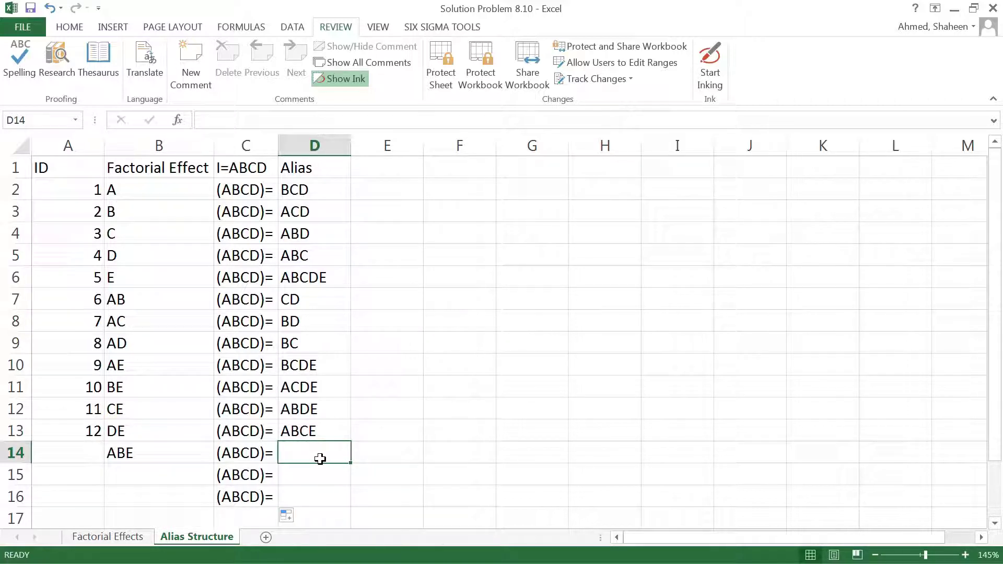
type("CDE")
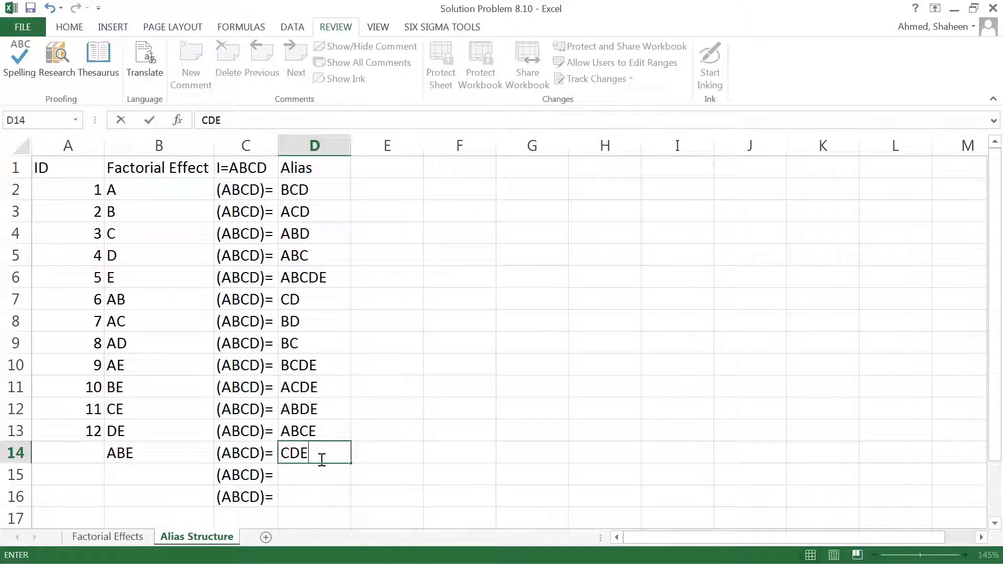
key("Return")
Enter the factorial effect ACE in B15 and its alias BDE in D15.
left_click(170, 471)
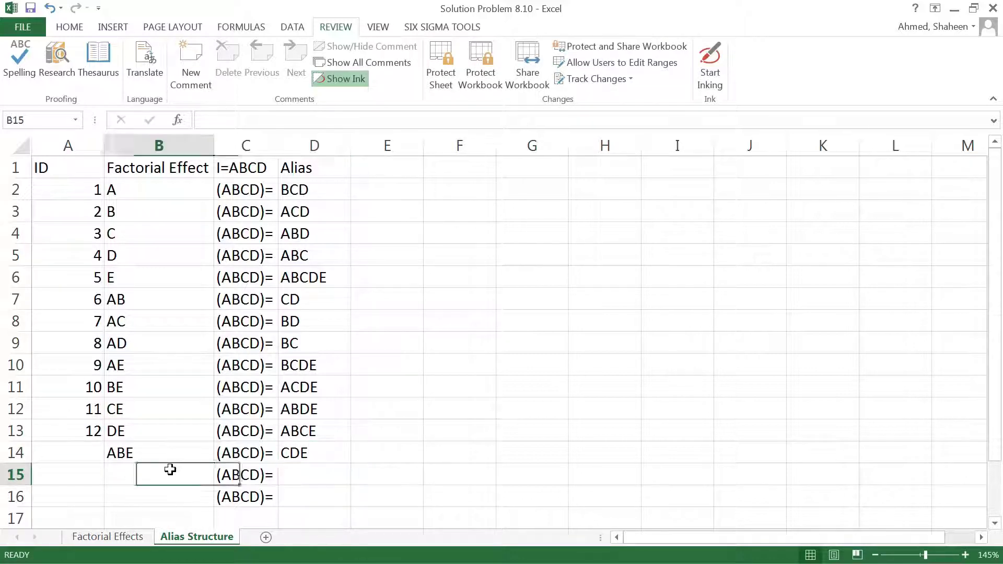
type("ACE")
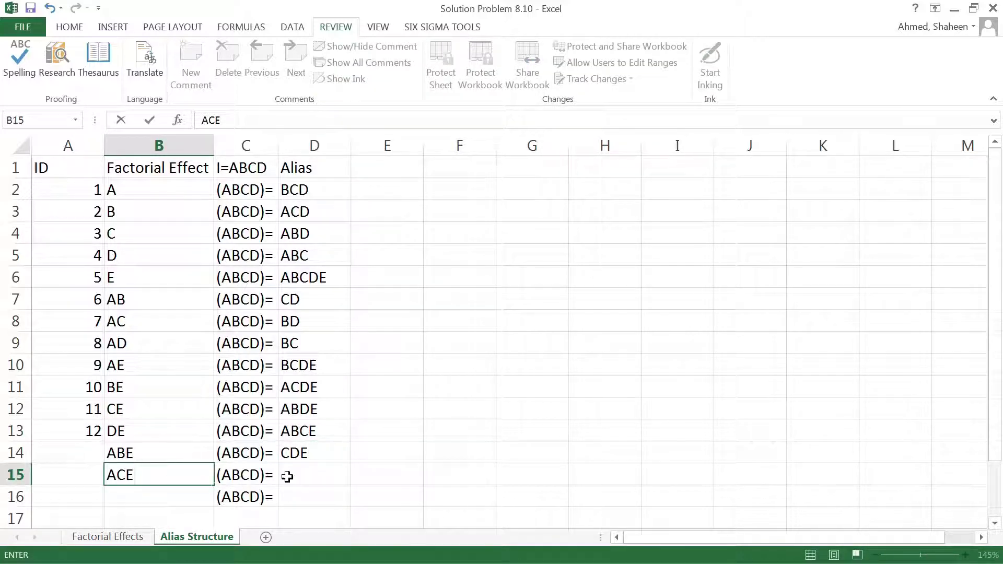
left_click(313, 475)
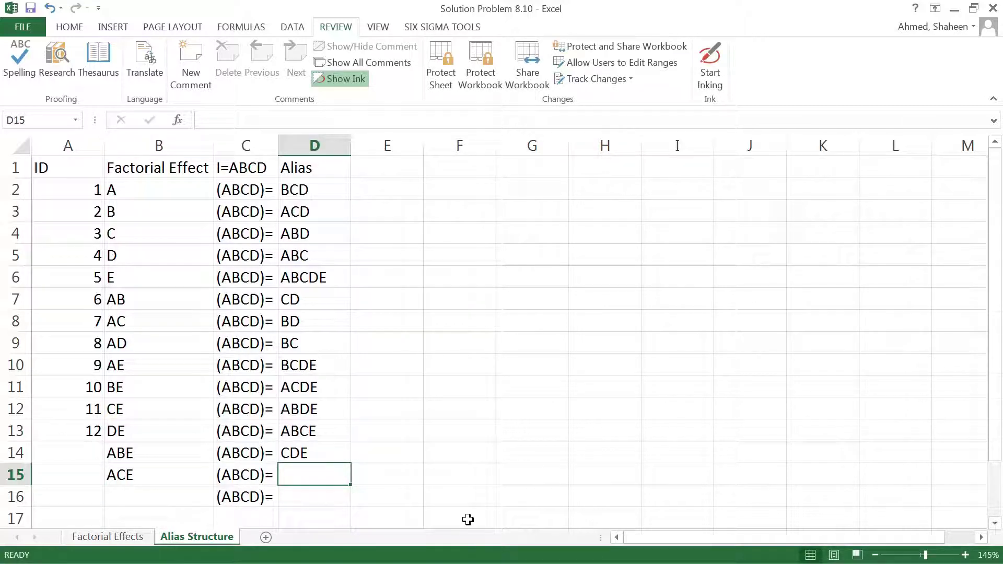
type("BDE")
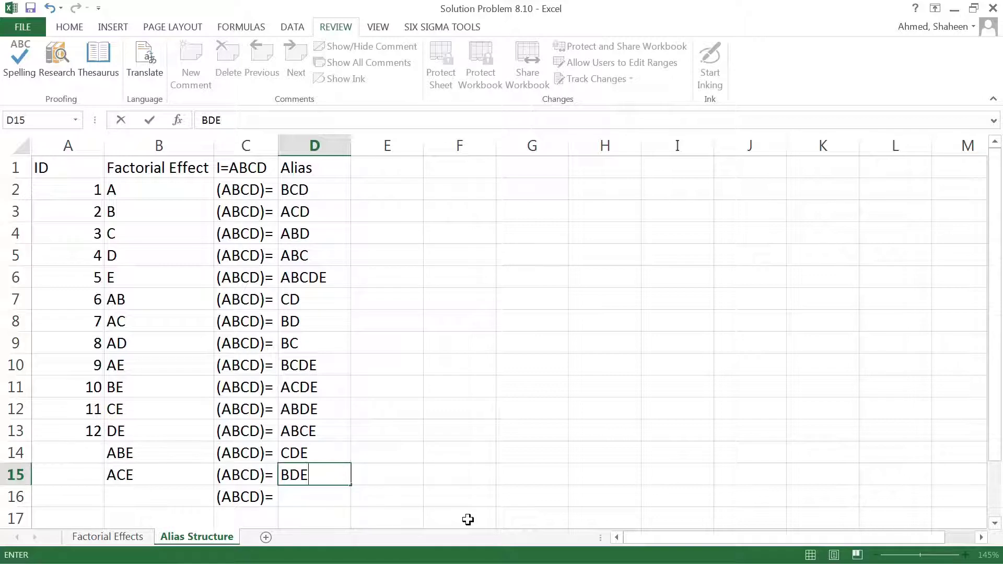
key("Return")
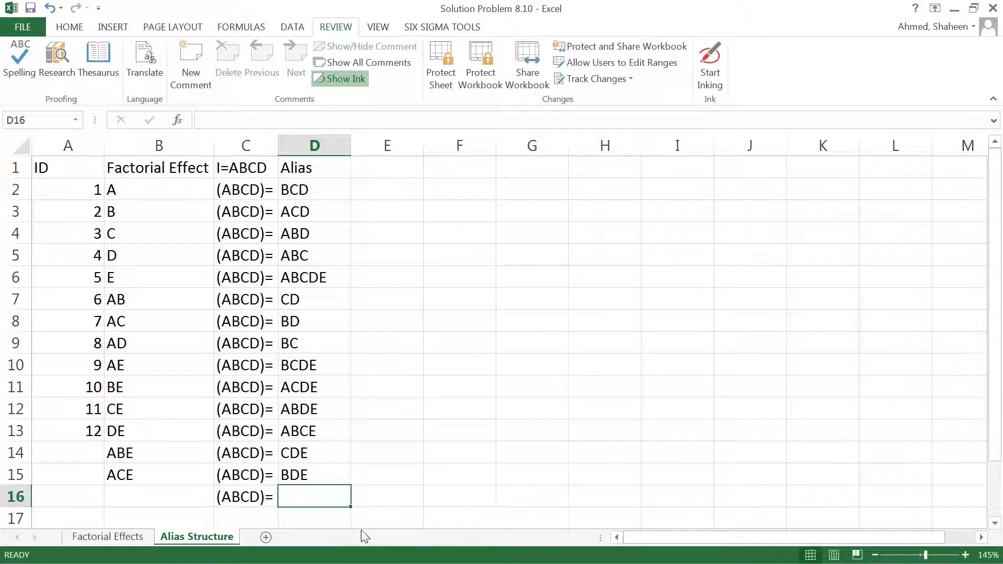
Enter the factorial effect BCE in B16 and its alias ADE in D16.
left_click(173, 494)
type("BCE")
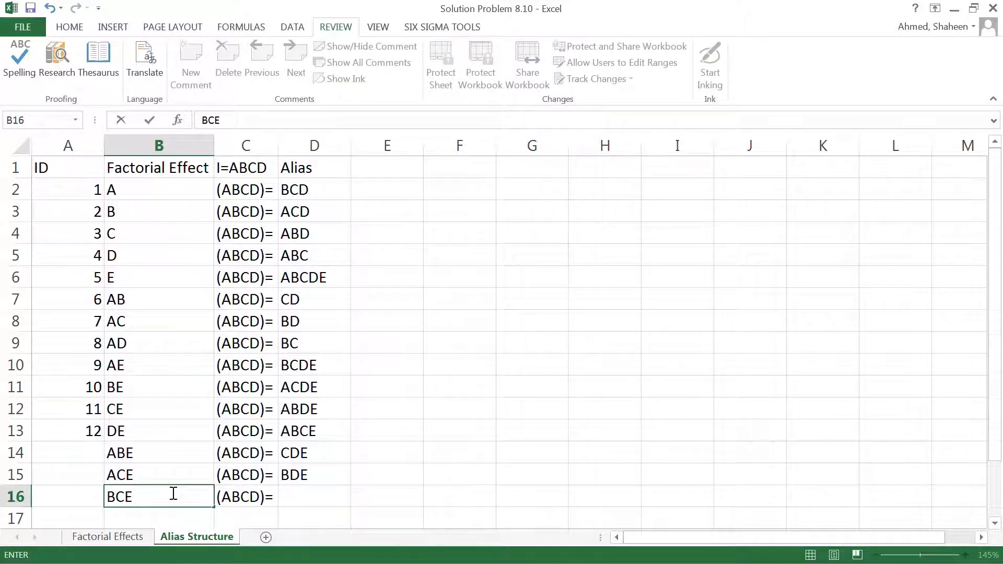
key("Tab")
key("Tab")
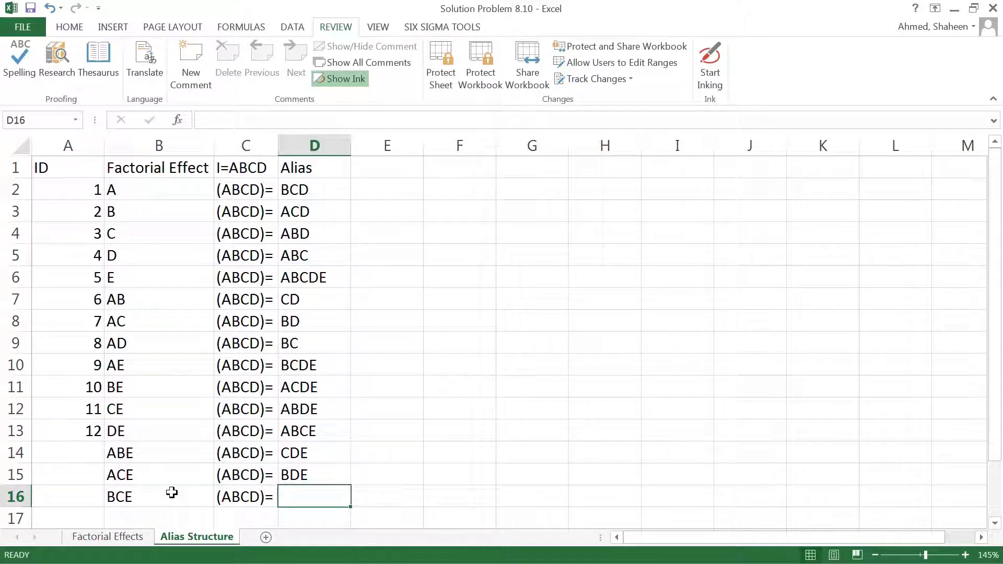
type("ADE")
key("Return")
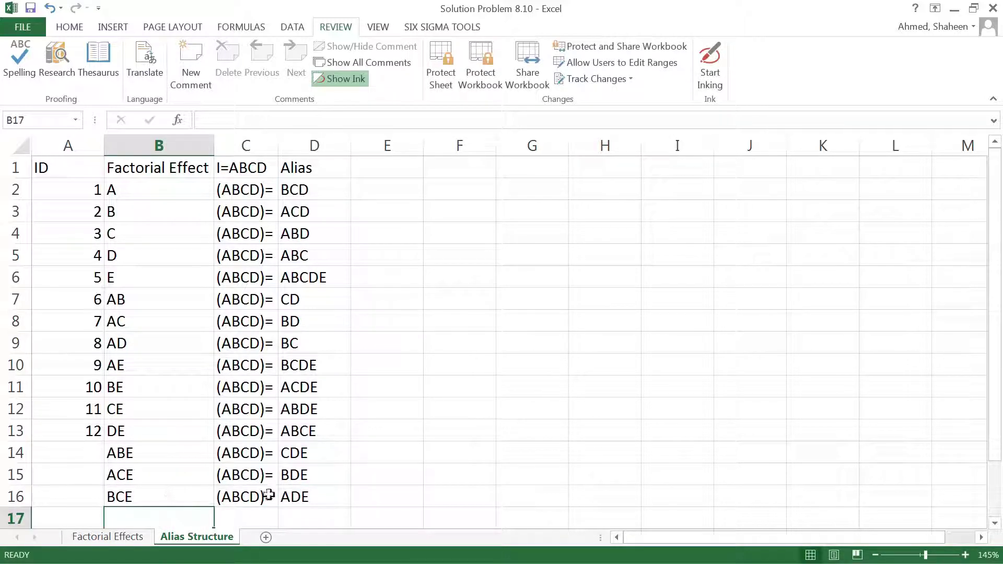
Extend the ID numbering to 15 in A14:A16 and review the completed Factorial Effect and Alias columns.
left_click_drag(86, 389, 155, 179)
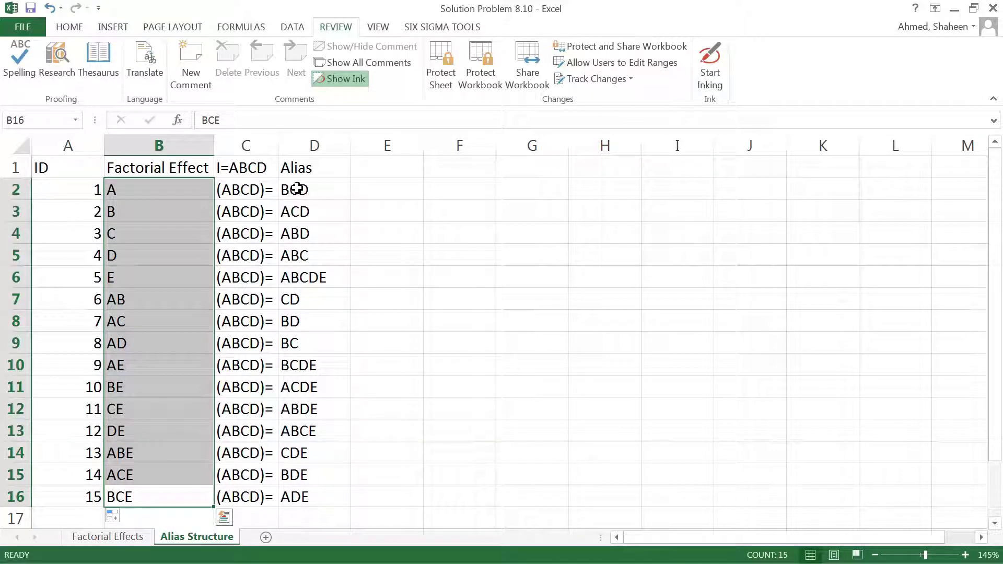
left_click_drag(288, 189, 311, 497)
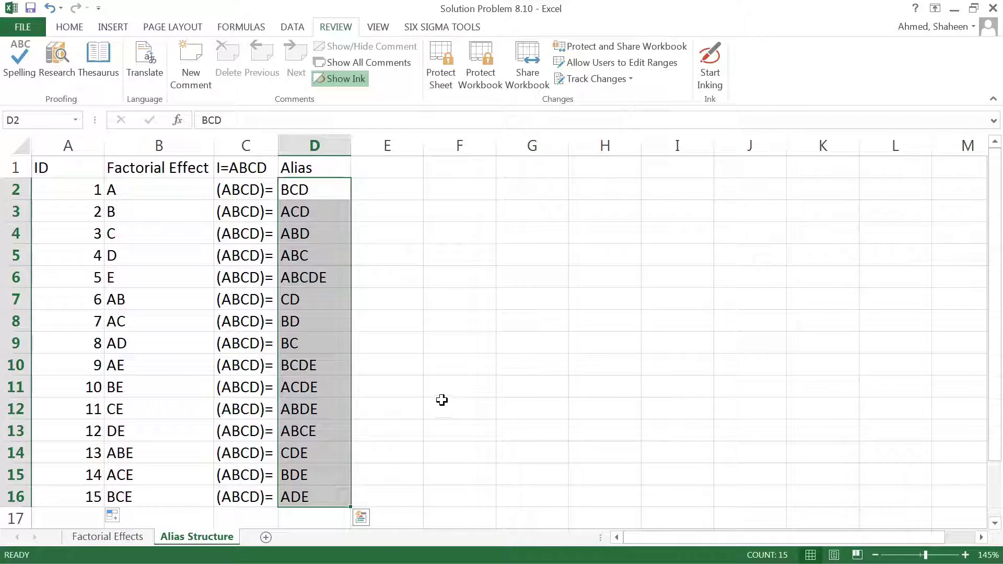
left_click(149, 190)
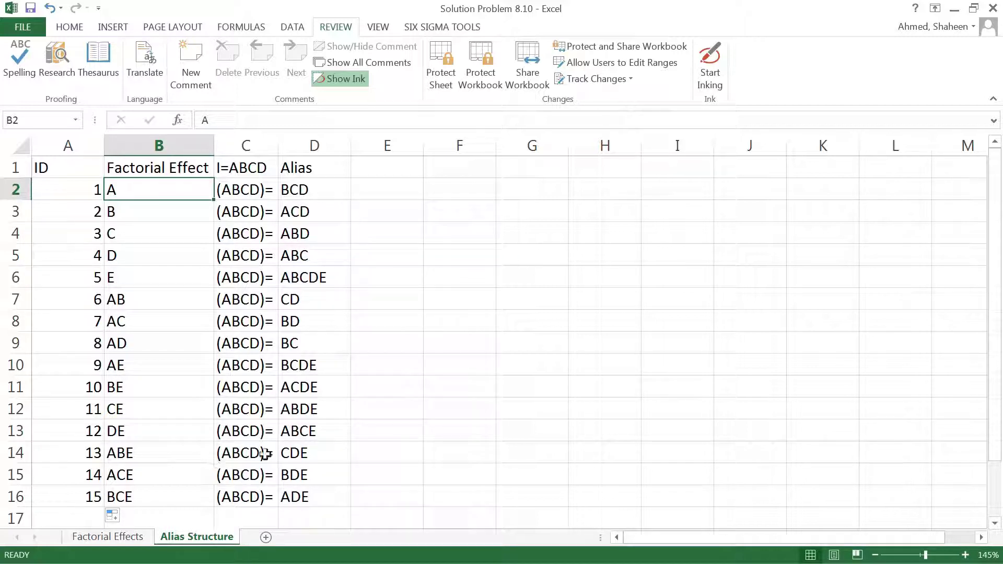
Check the three-factor interactions in B14:D16 and D2:D5 against the three-factor count on the Factorial Effects sheet.
left_click_drag(126, 453, 310, 500)
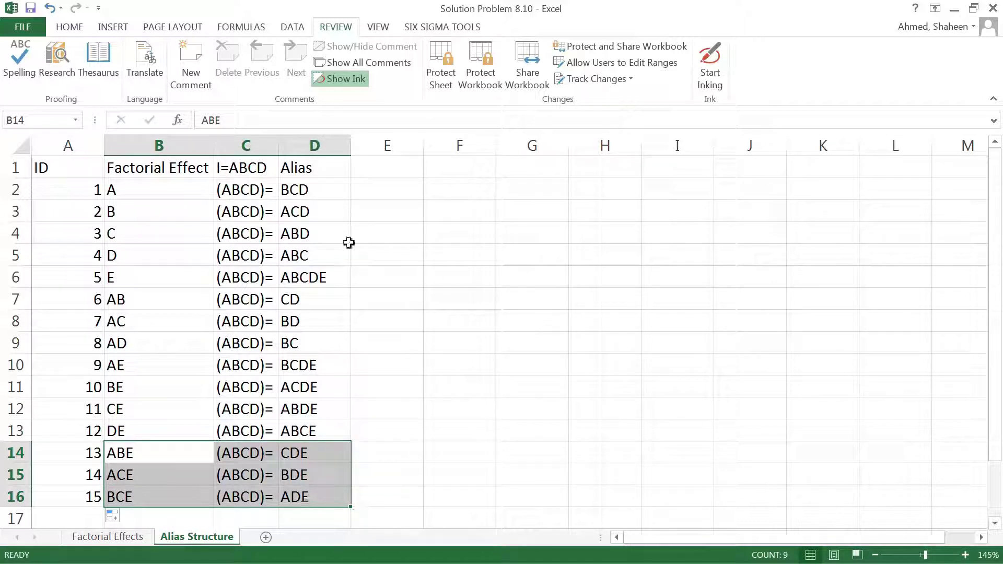
left_click_drag(325, 182, 314, 249)
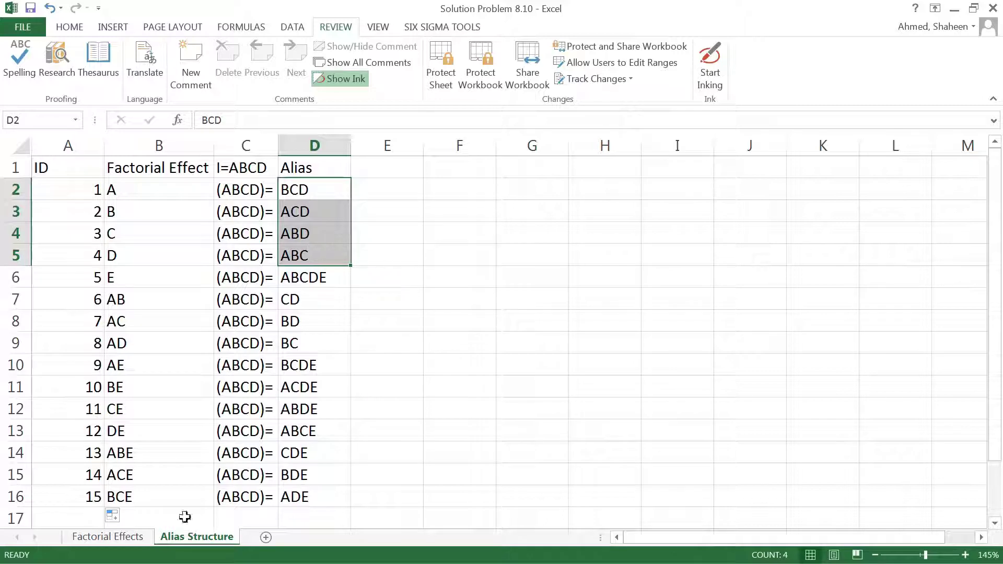
left_click(108, 536)
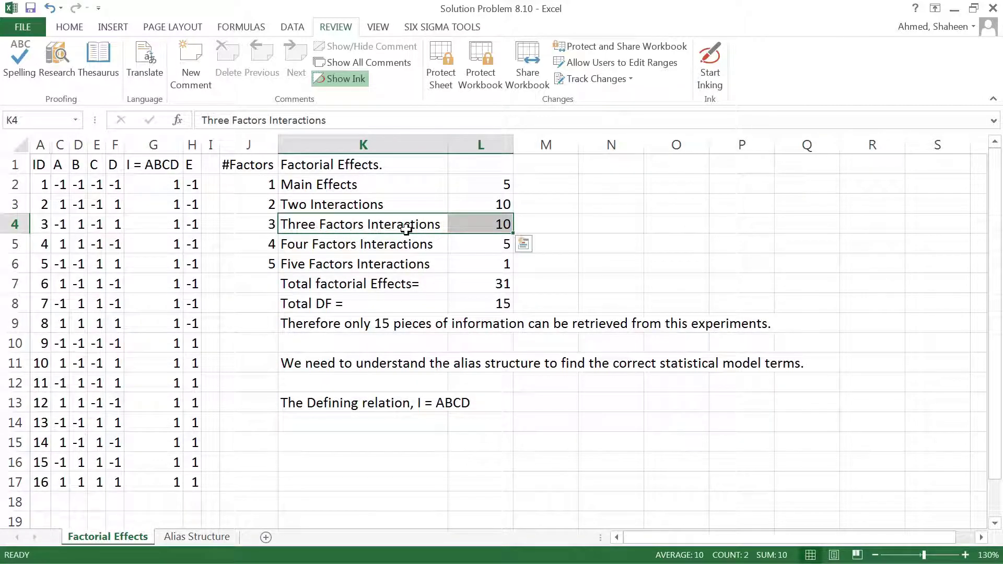
Compare the four-factor interaction count in K5:L5 with the four-factor aliases in D10:D13 and the defining relation in C1.
left_click_drag(306, 250, 470, 251)
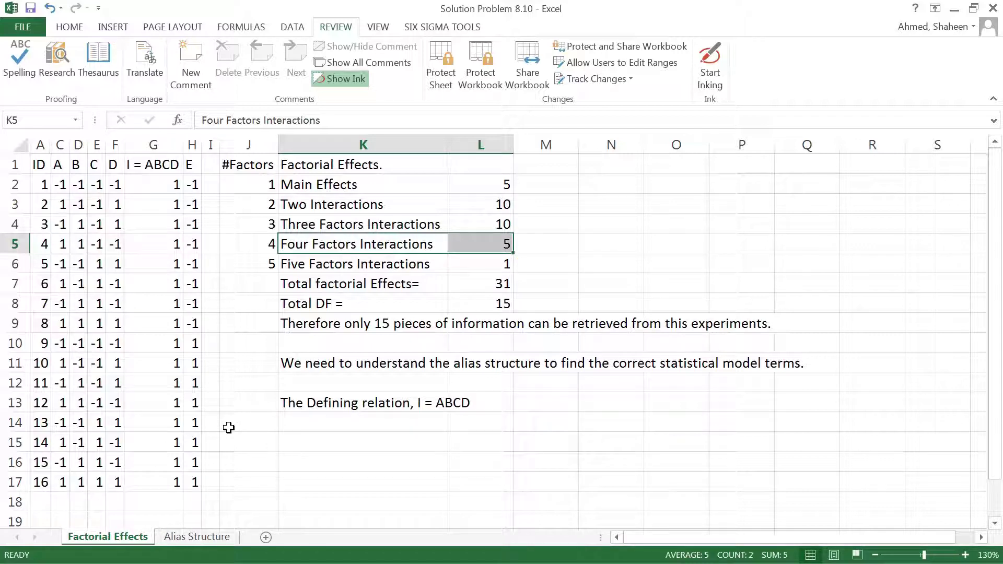
left_click(208, 538)
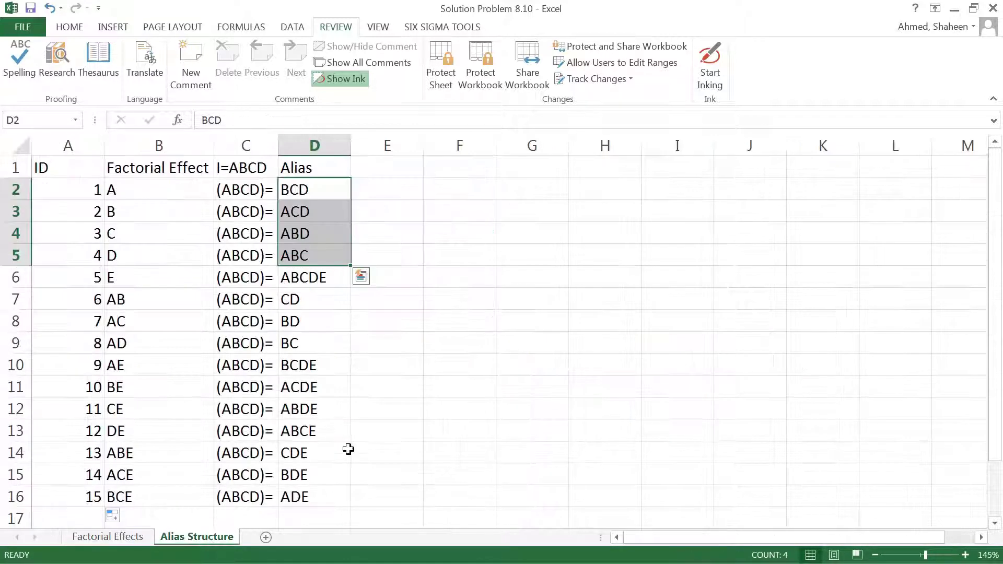
left_click_drag(330, 362, 327, 422)
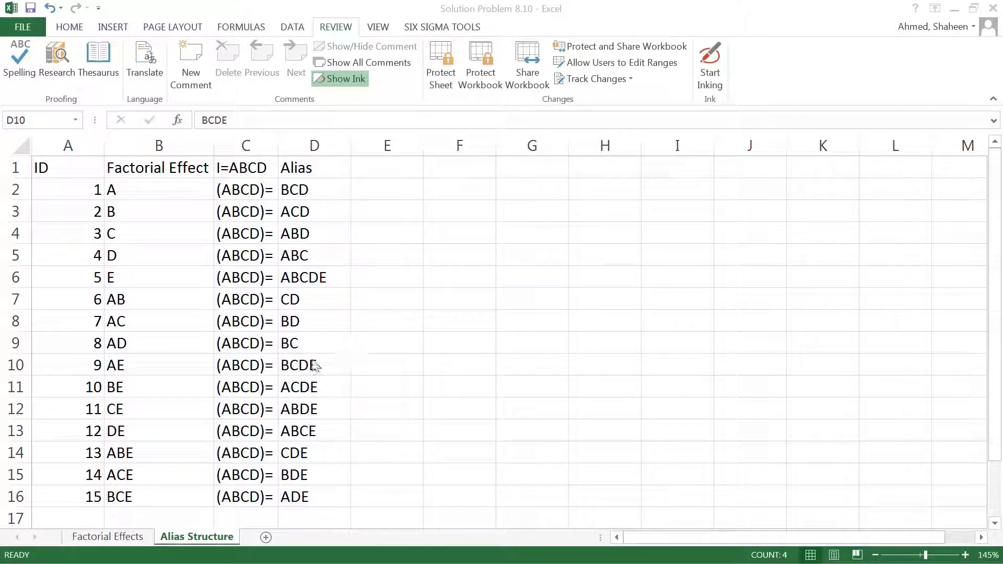
left_click_drag(335, 367, 321, 430)
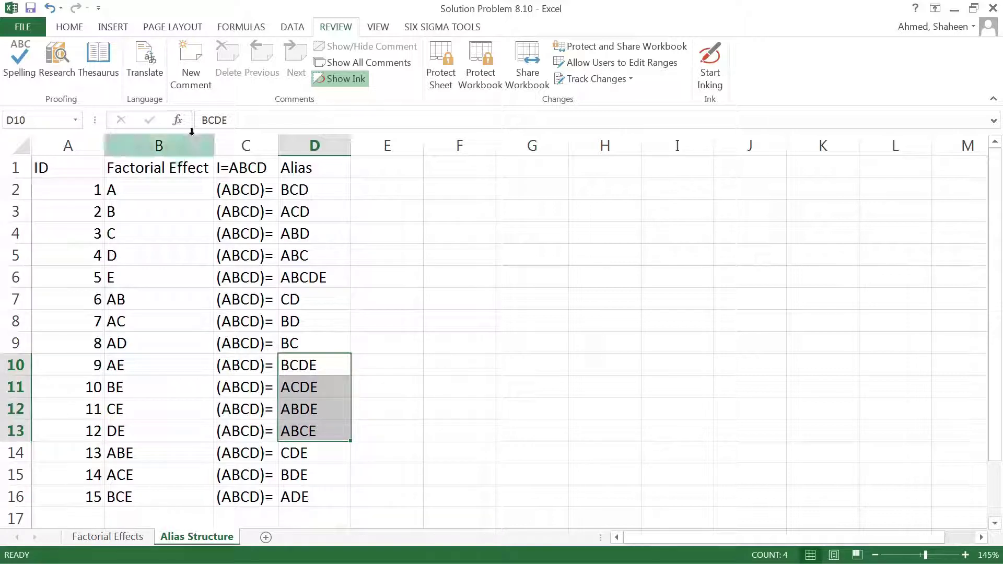
left_click(252, 167)
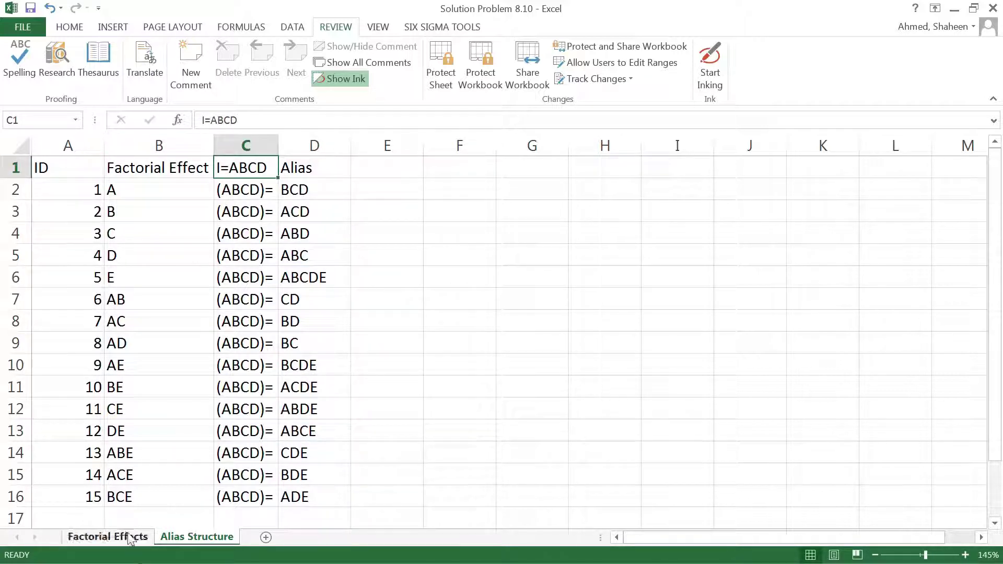
Check the five-factor alias ABCDE in D6 against the five-factor interaction count on the Factorial Effects sheet.
left_click(313, 276)
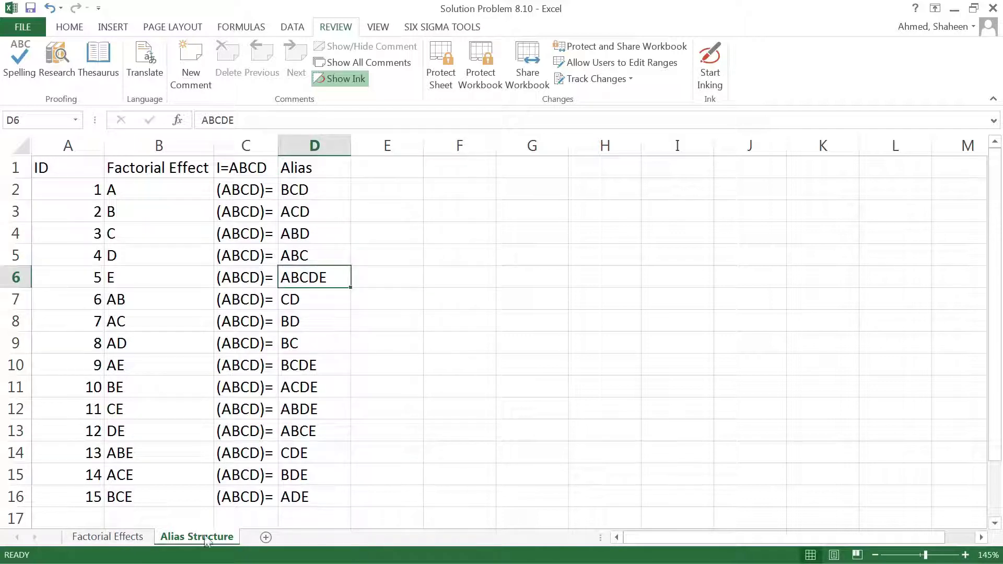
left_click(110, 537)
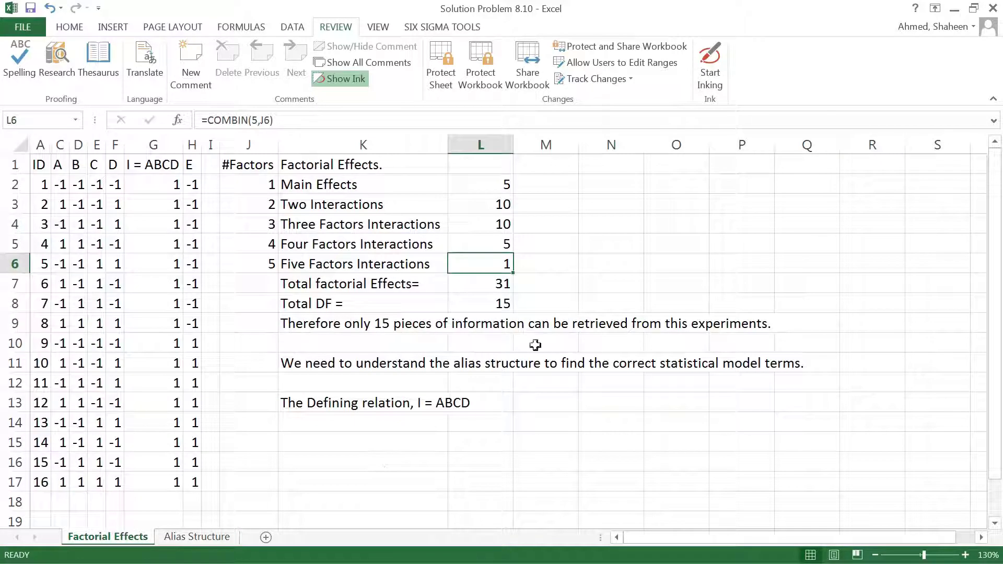
left_click(197, 536)
Review the whole alias table A1:D16, comparing the Factorial Effect column with the Alias column.
left_click_drag(76, 163, 306, 491)
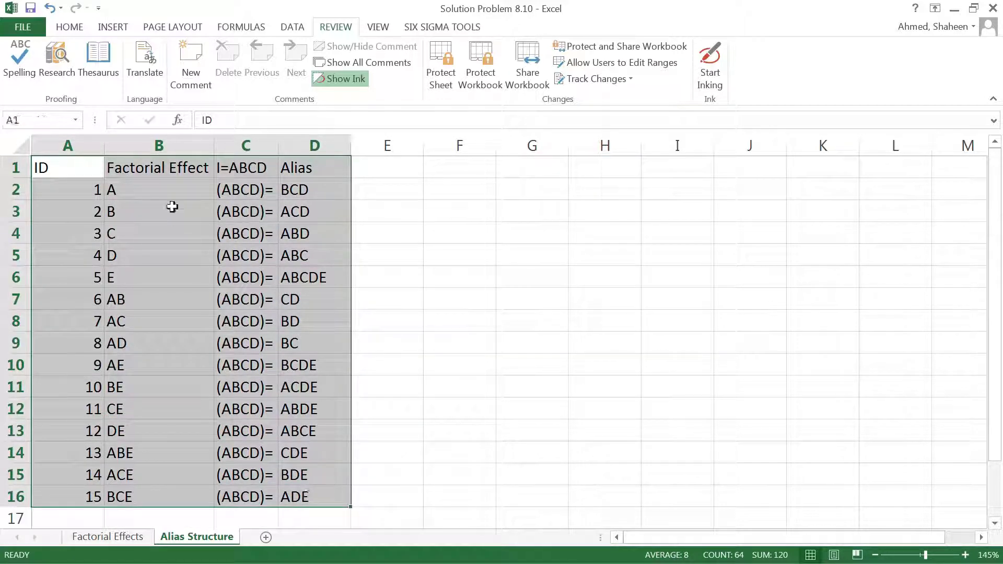
left_click_drag(156, 170, 139, 497)
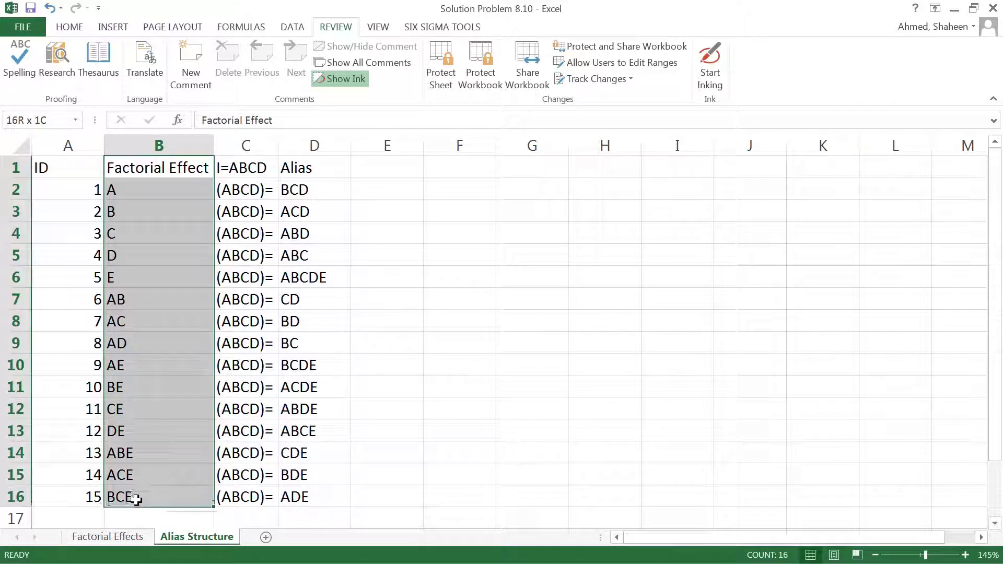
left_click_drag(159, 168, 131, 499)
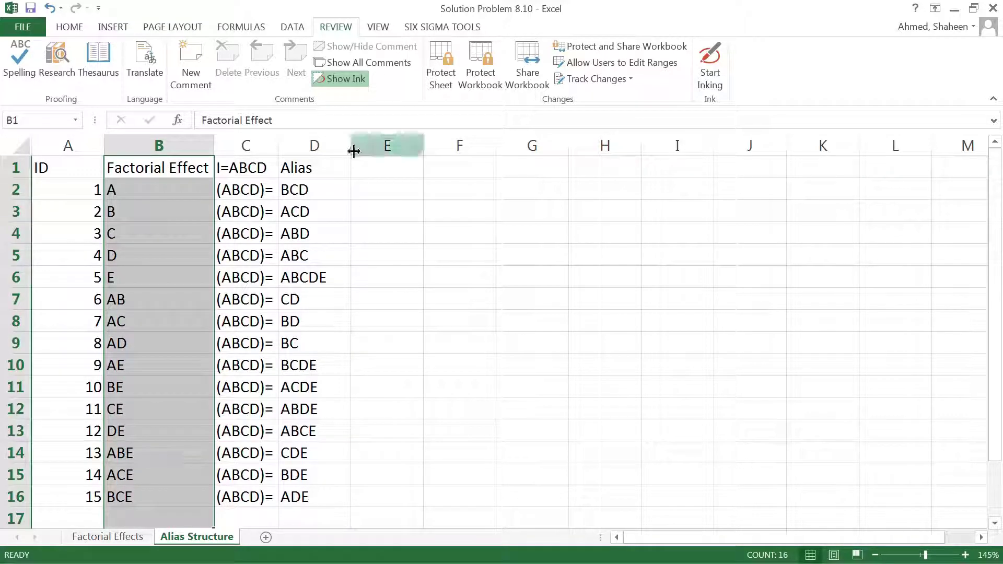
left_click_drag(295, 190, 303, 496)
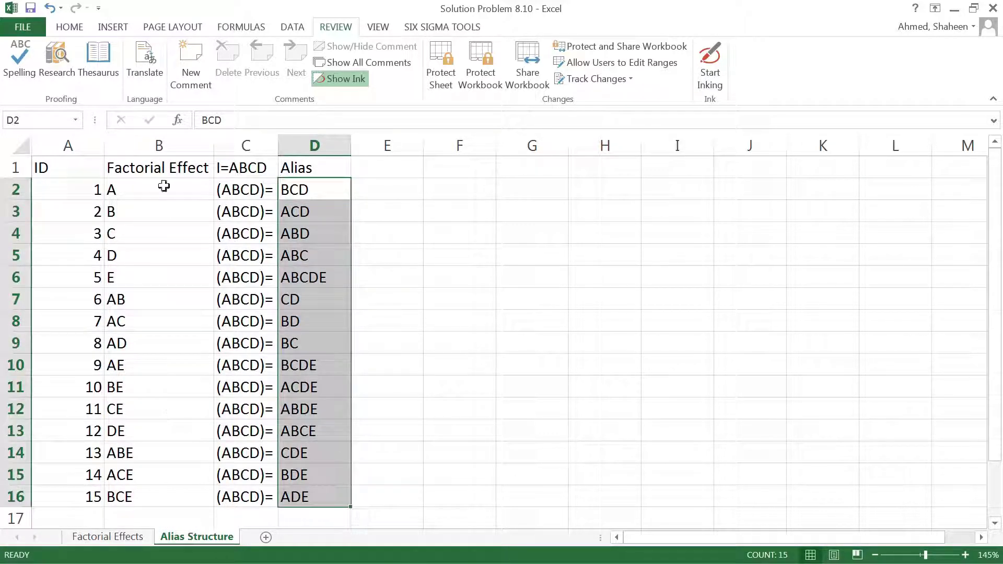
left_click_drag(162, 168, 123, 497)
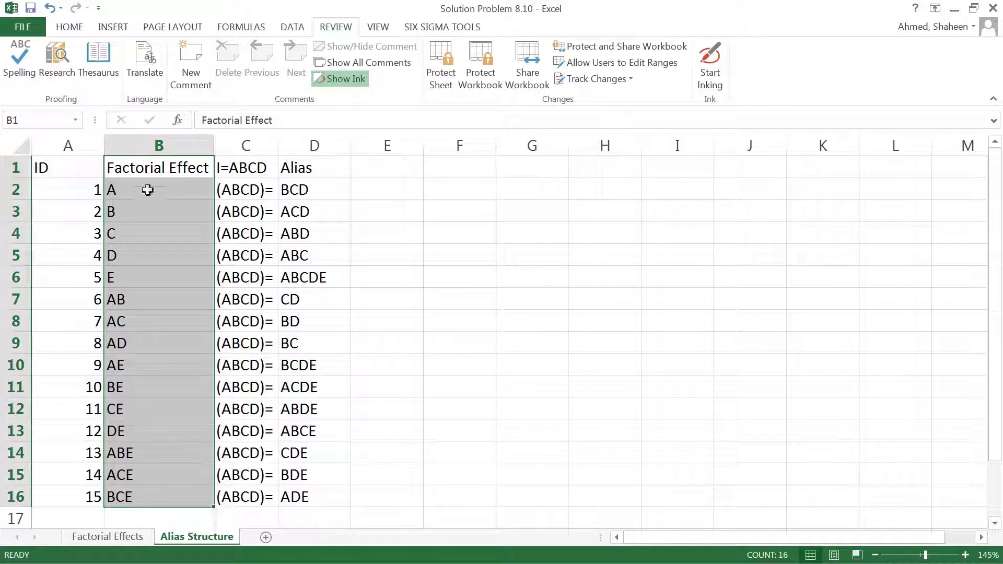
Autofit the width of the ID column and review the ID and Factorial Effect columns down to row 16.
double_click(106, 150)
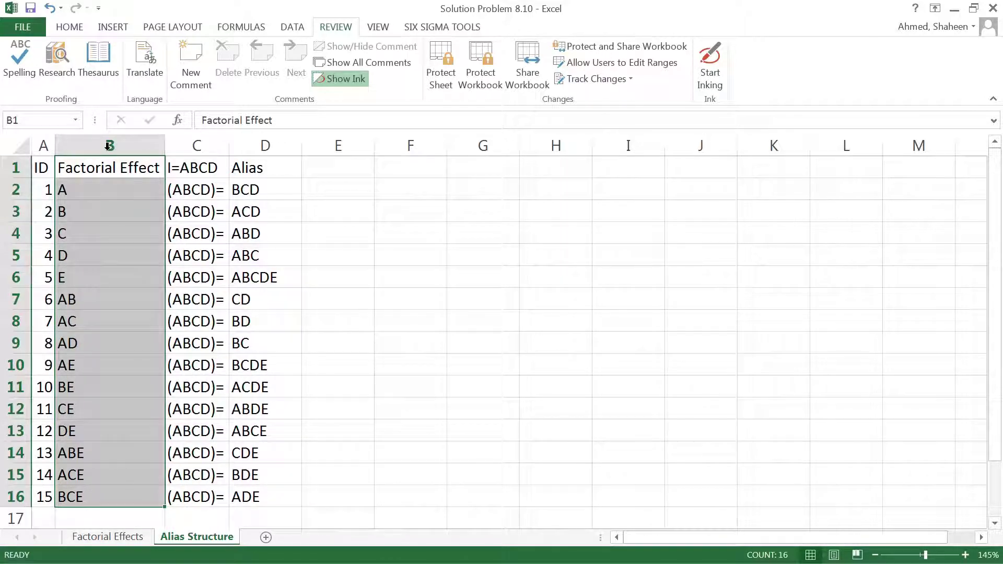
left_click(197, 277)
left_click_drag(110, 168, 99, 495)
left_click(102, 221)
left_click_drag(46, 167, 101, 485)
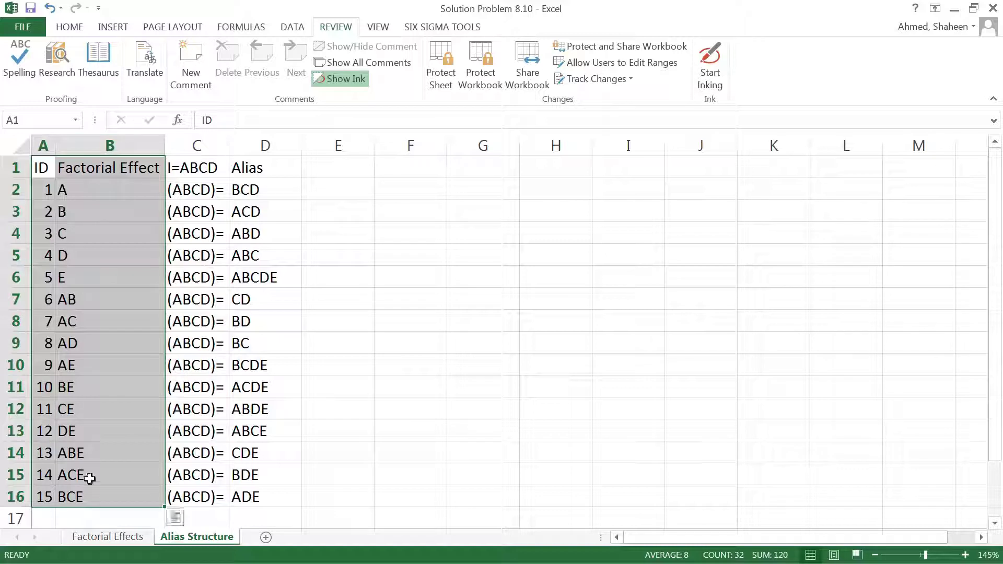